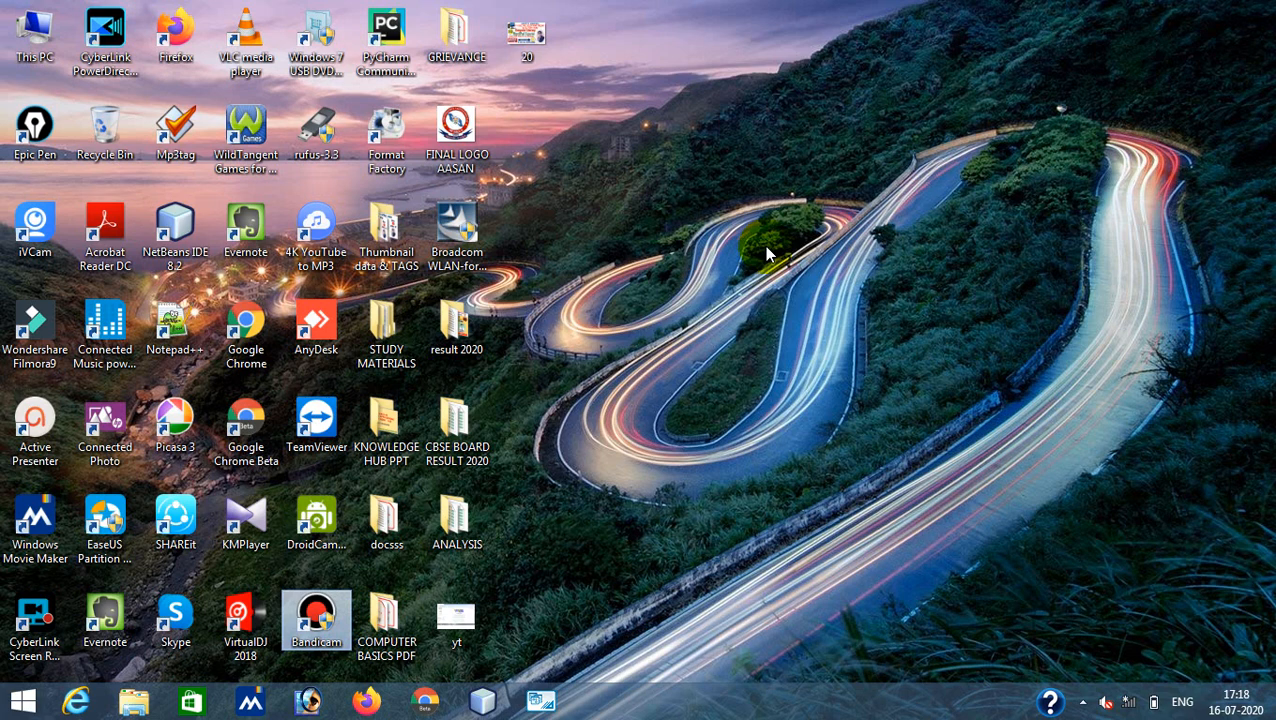
Step: Launch WordPad by running the command wordpad
left_click(588, 415)
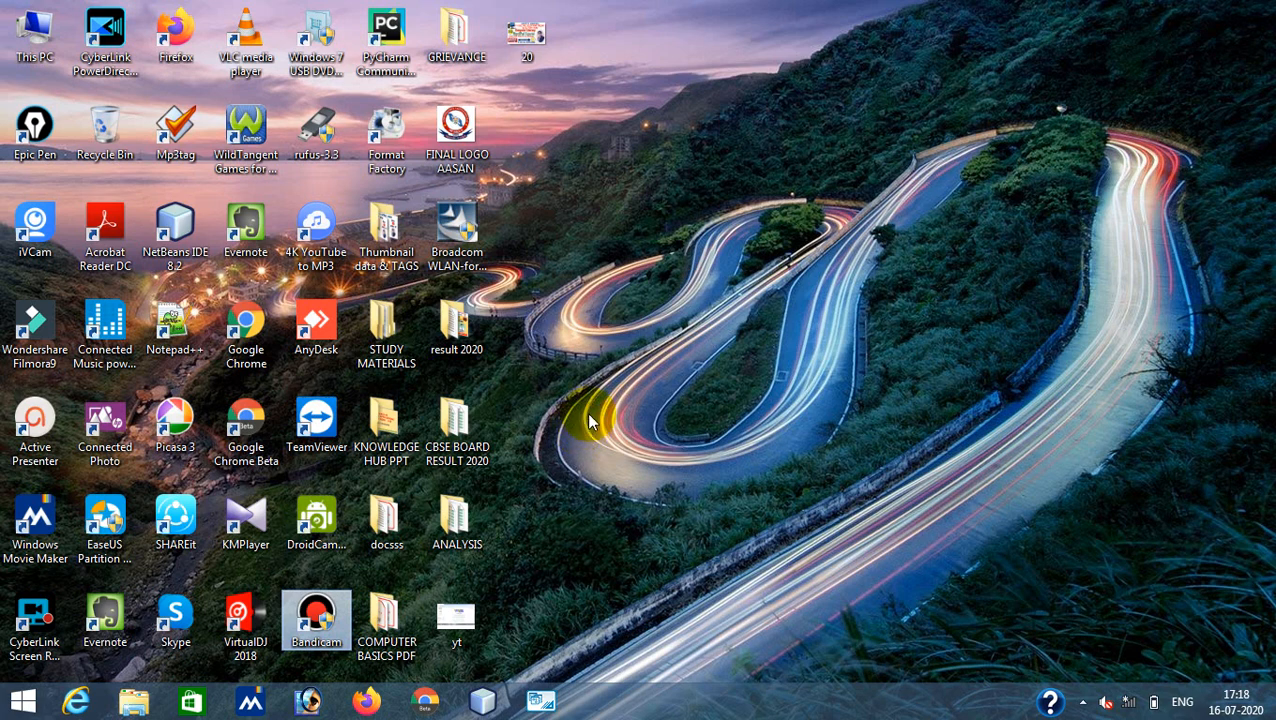
right_click(23, 704)
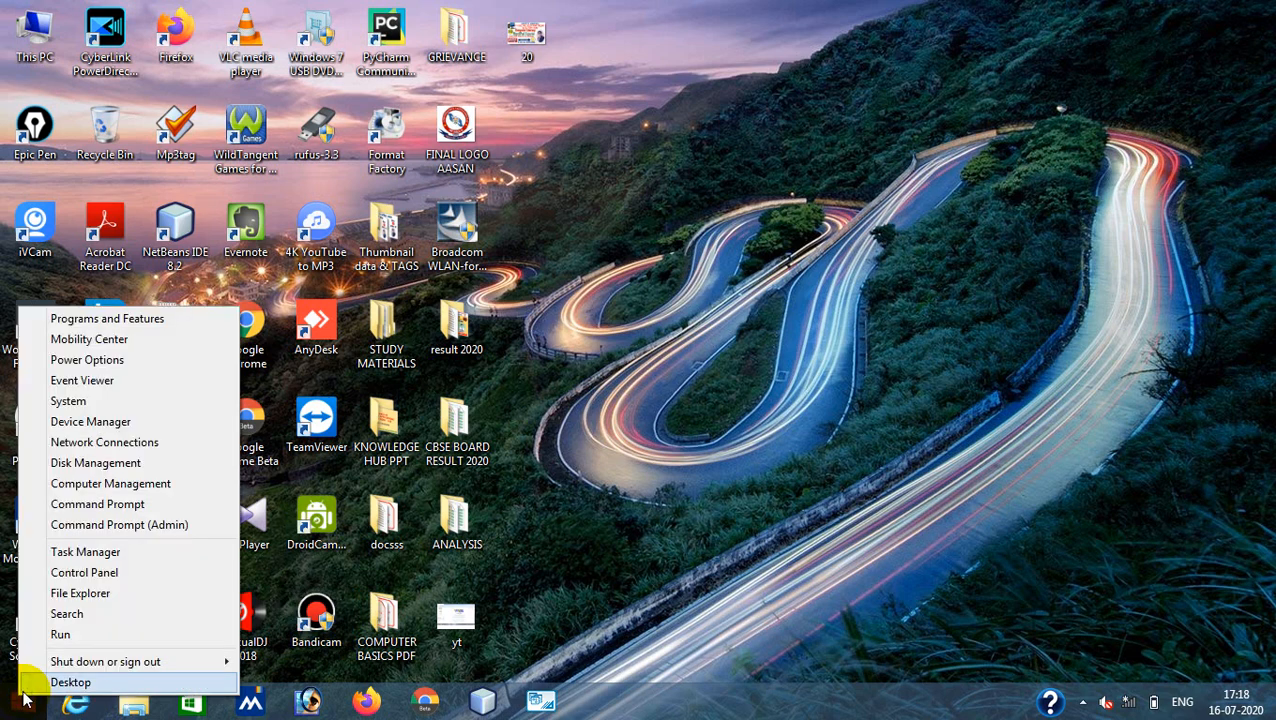
left_click(80, 634)
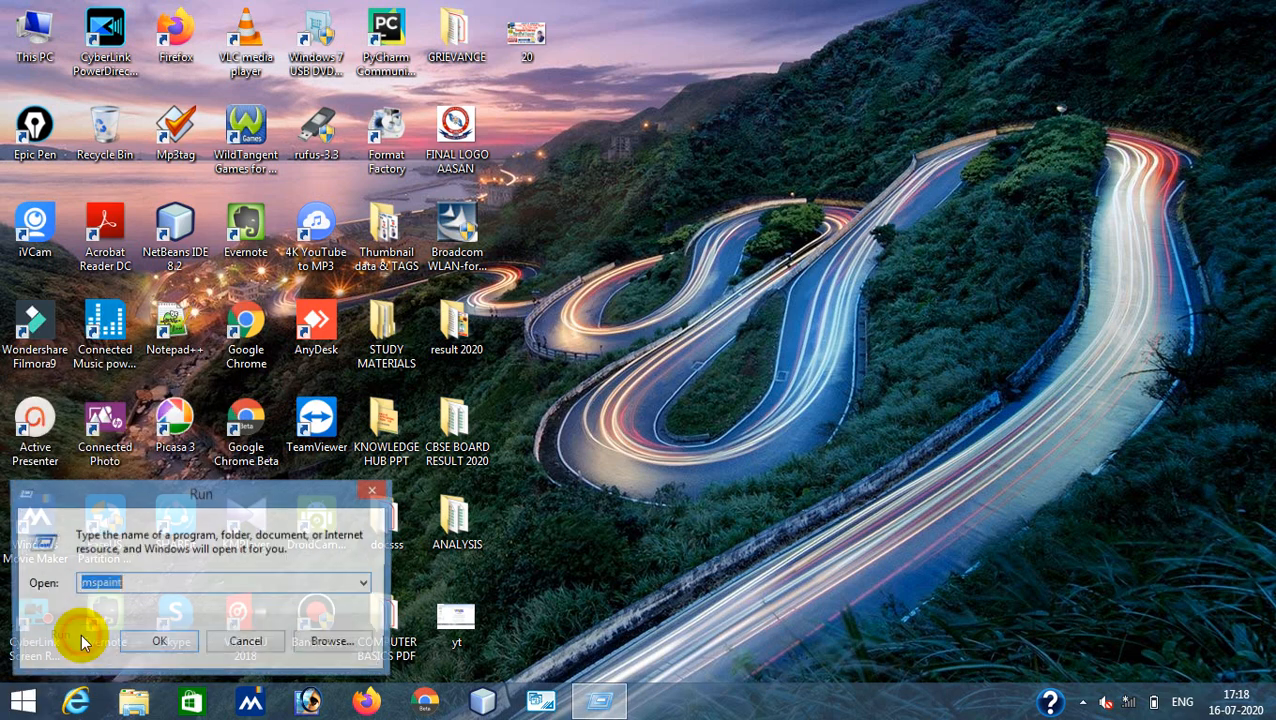
type("w")
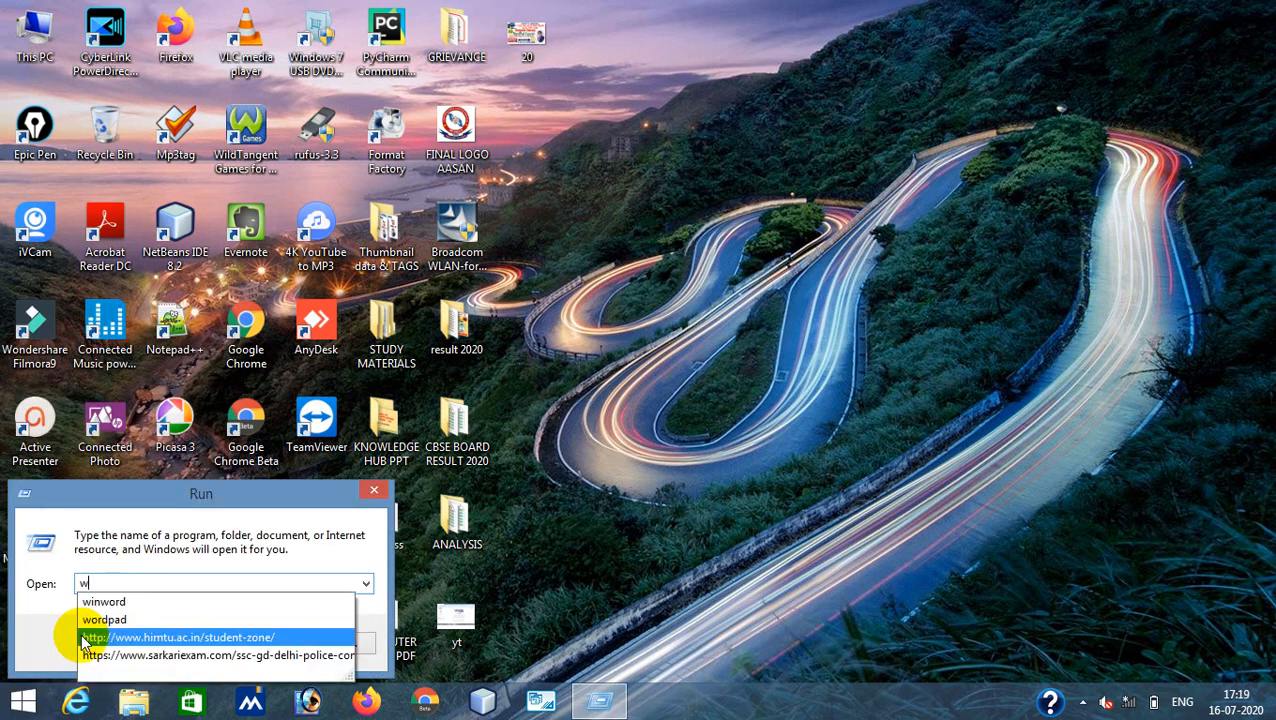
type("ordpad")
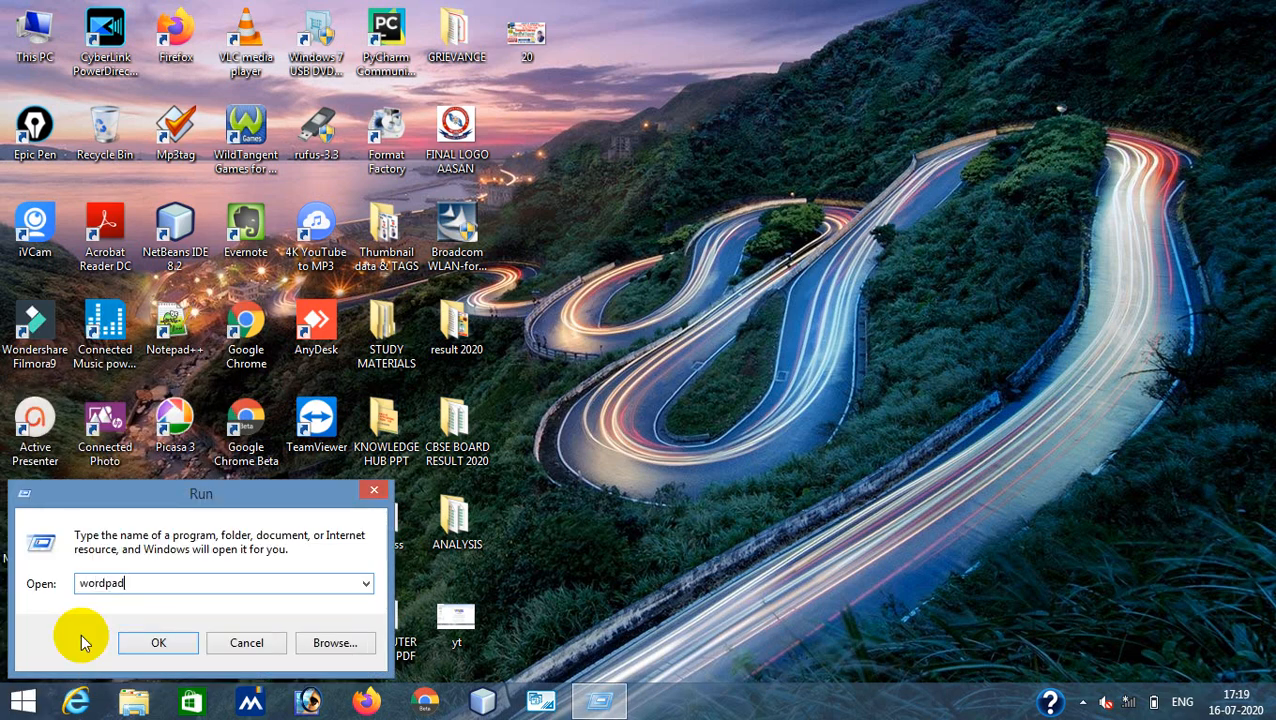
left_click(124, 651)
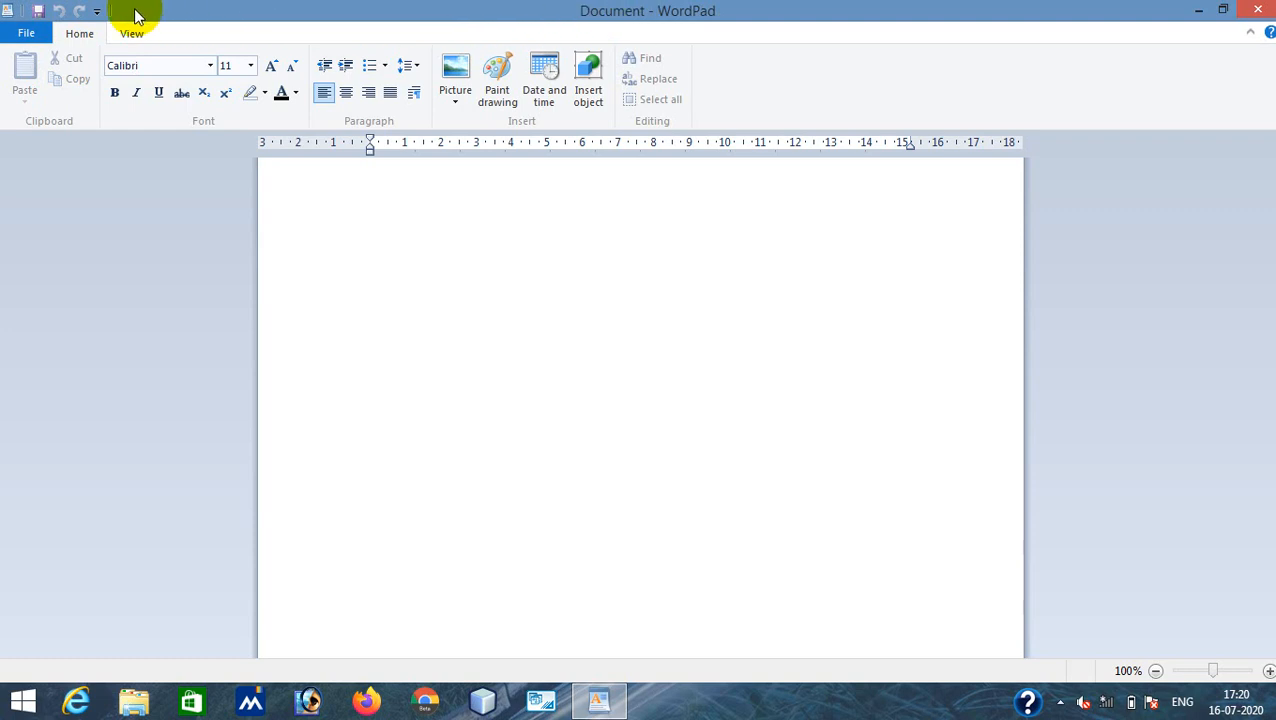
Step: Bring up the document's view options for zoom, ruler, status bar, word wrap and measurement units
left_click(1224, 14)
left_click(1018, 132)
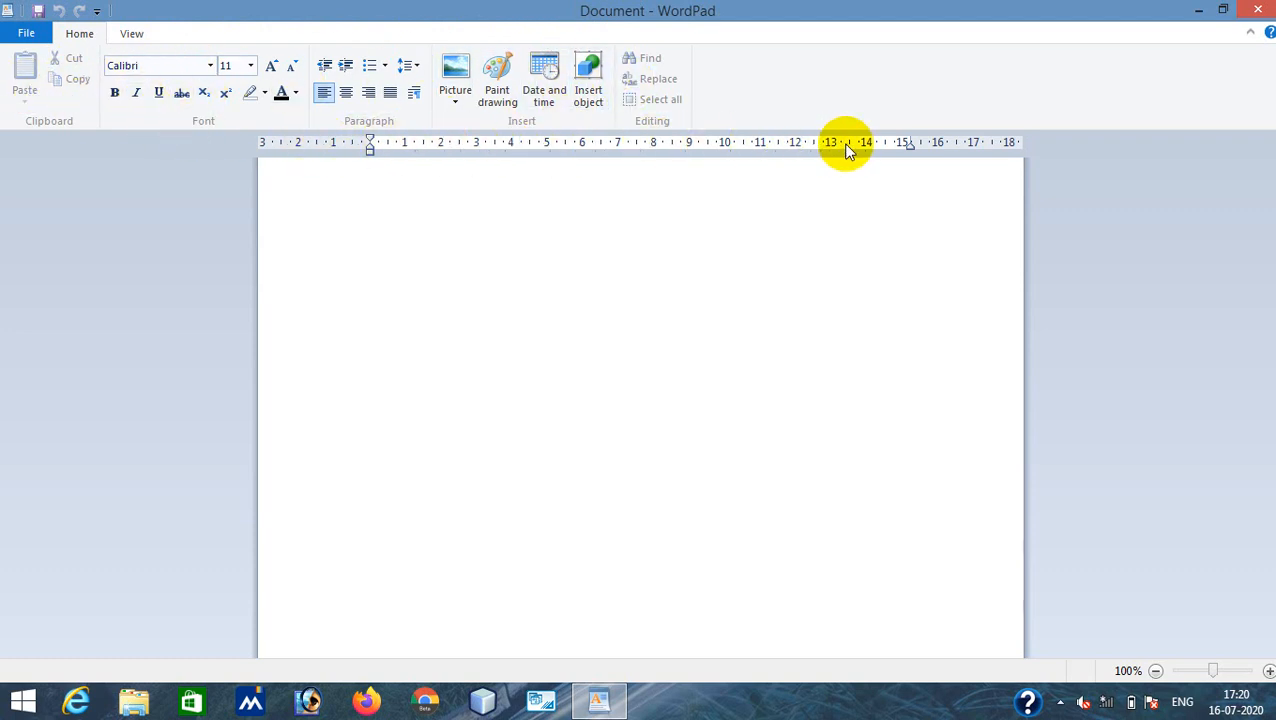
left_click(132, 36)
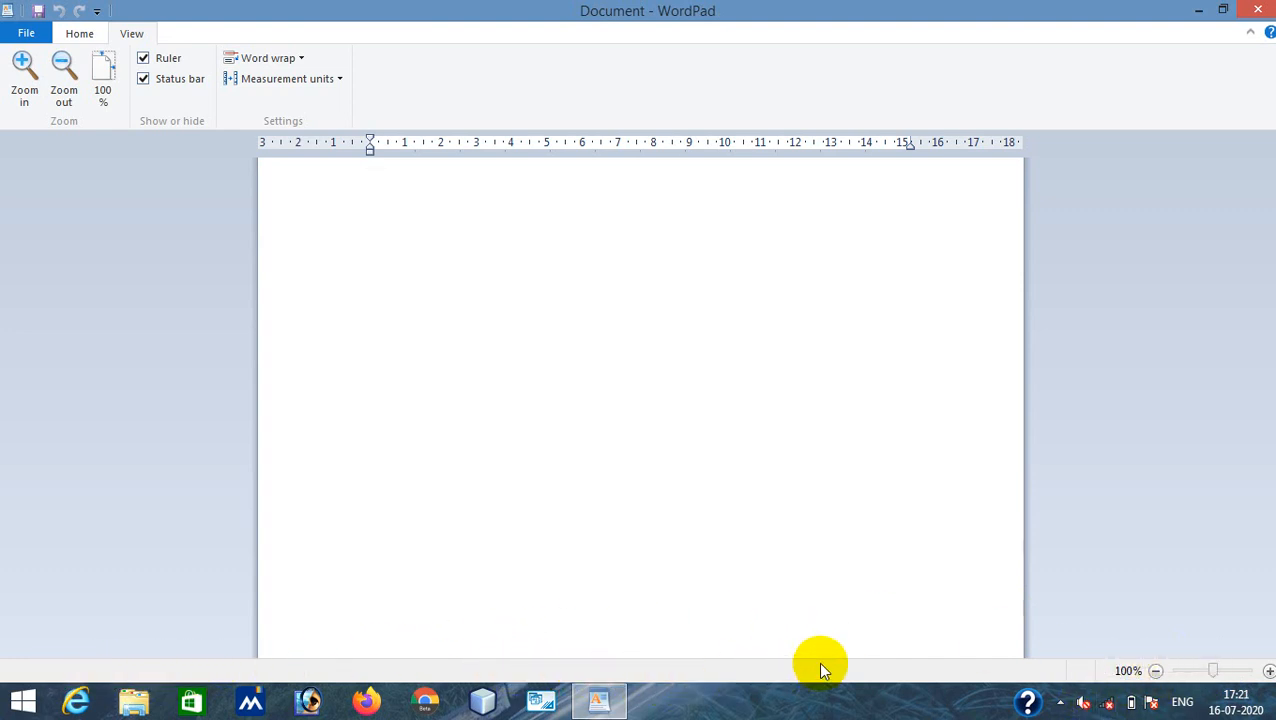
Step: Enter the trial text fghfgdf in the blank document and delete it
type("fghfgdf")
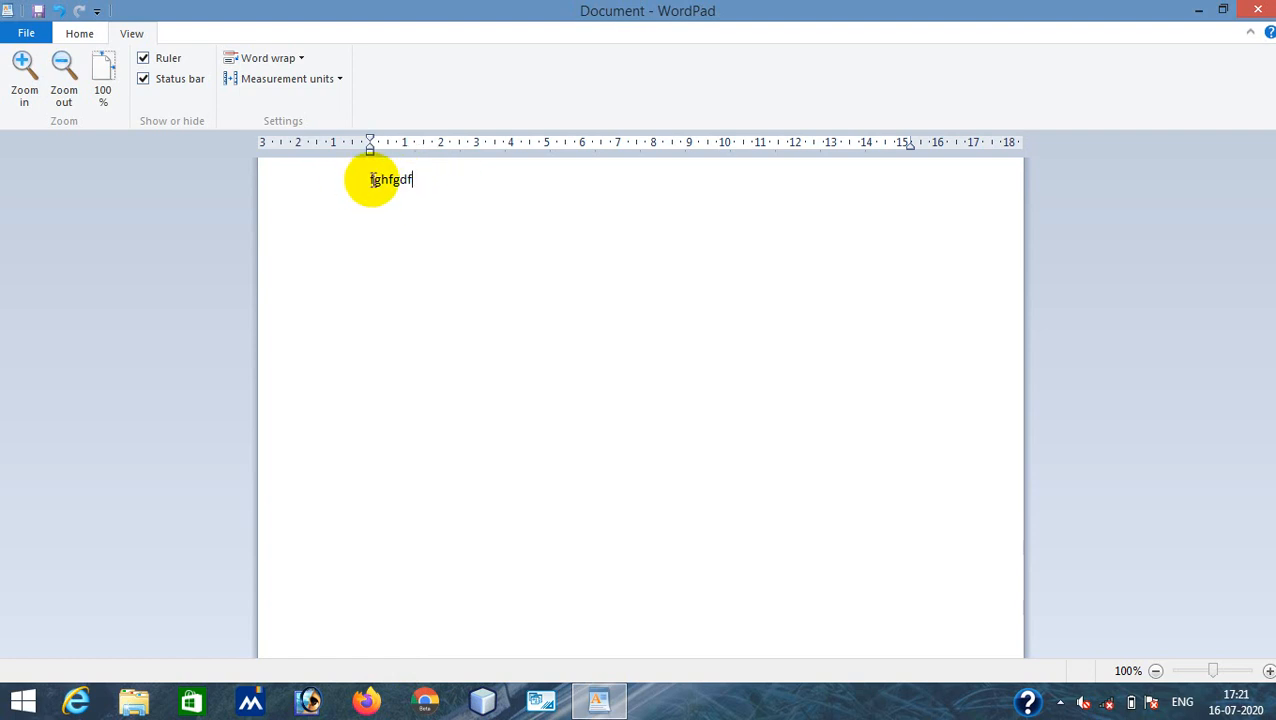
left_click_drag(371, 180, 441, 179)
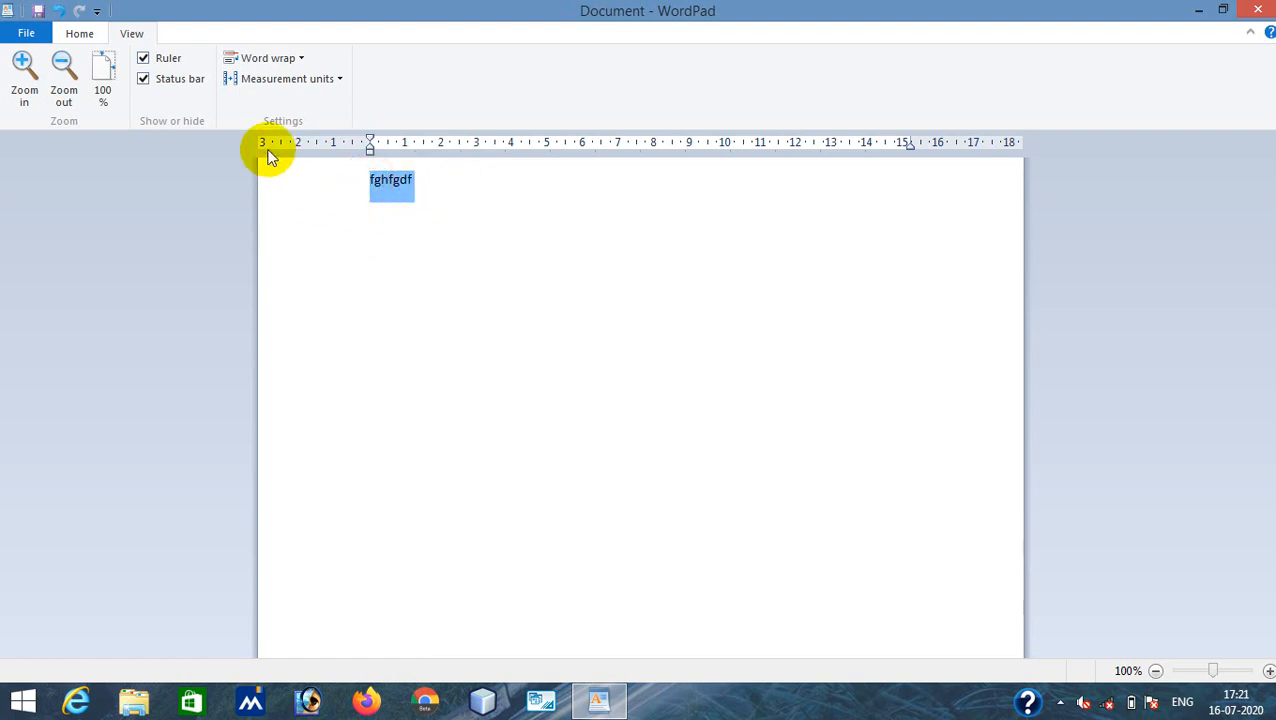
key("Delete")
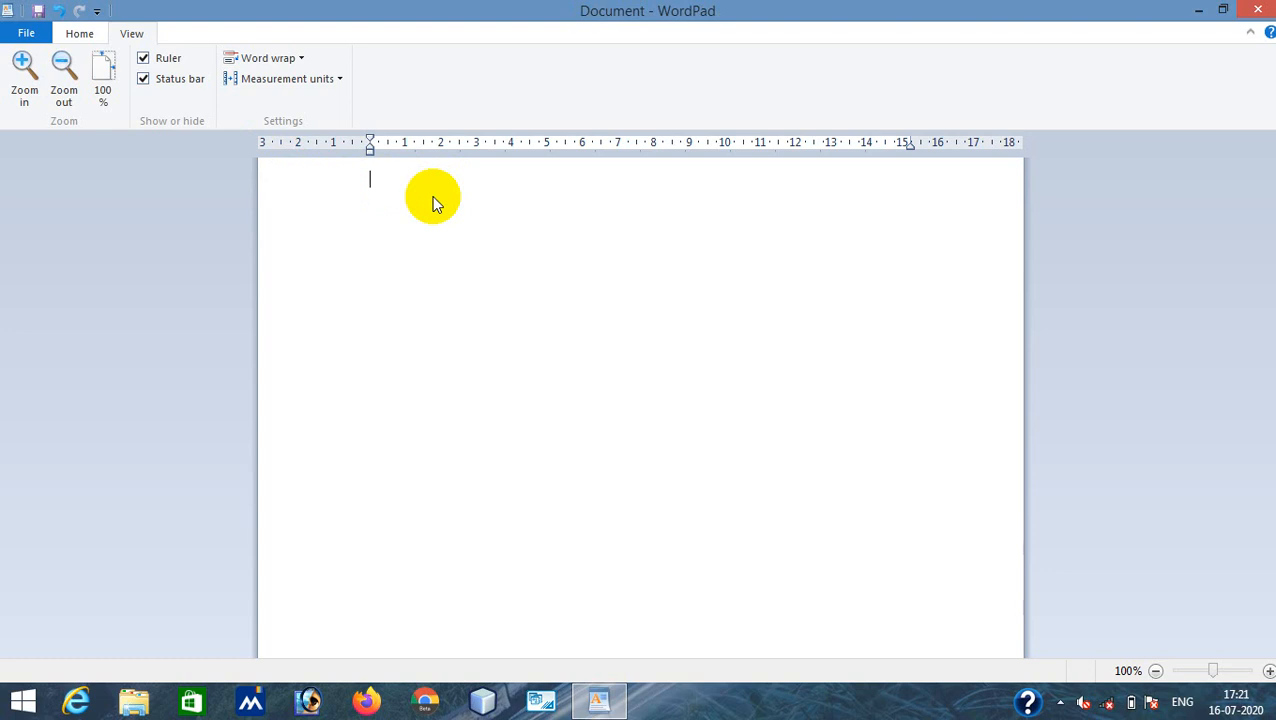
Step: Examine the file commands, including the save formats, printing, page setup and exit, without running any of them
left_click(16, 36)
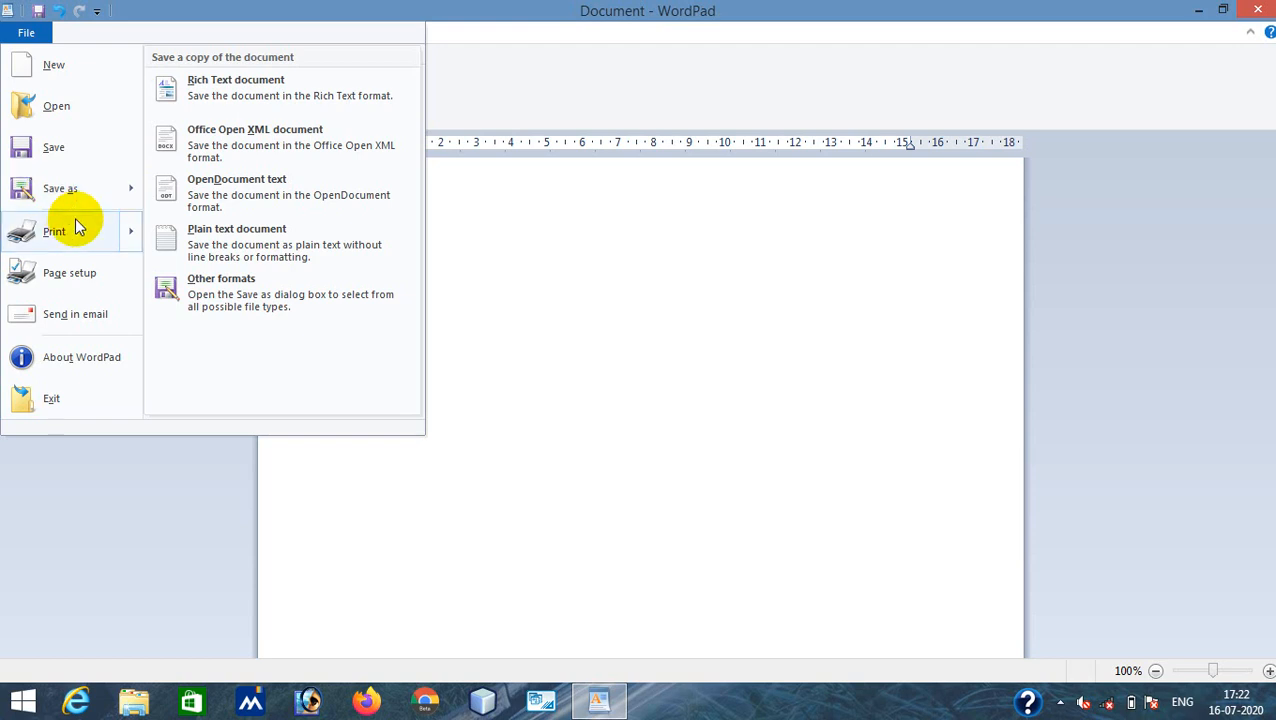
mouse_move(63, 237)
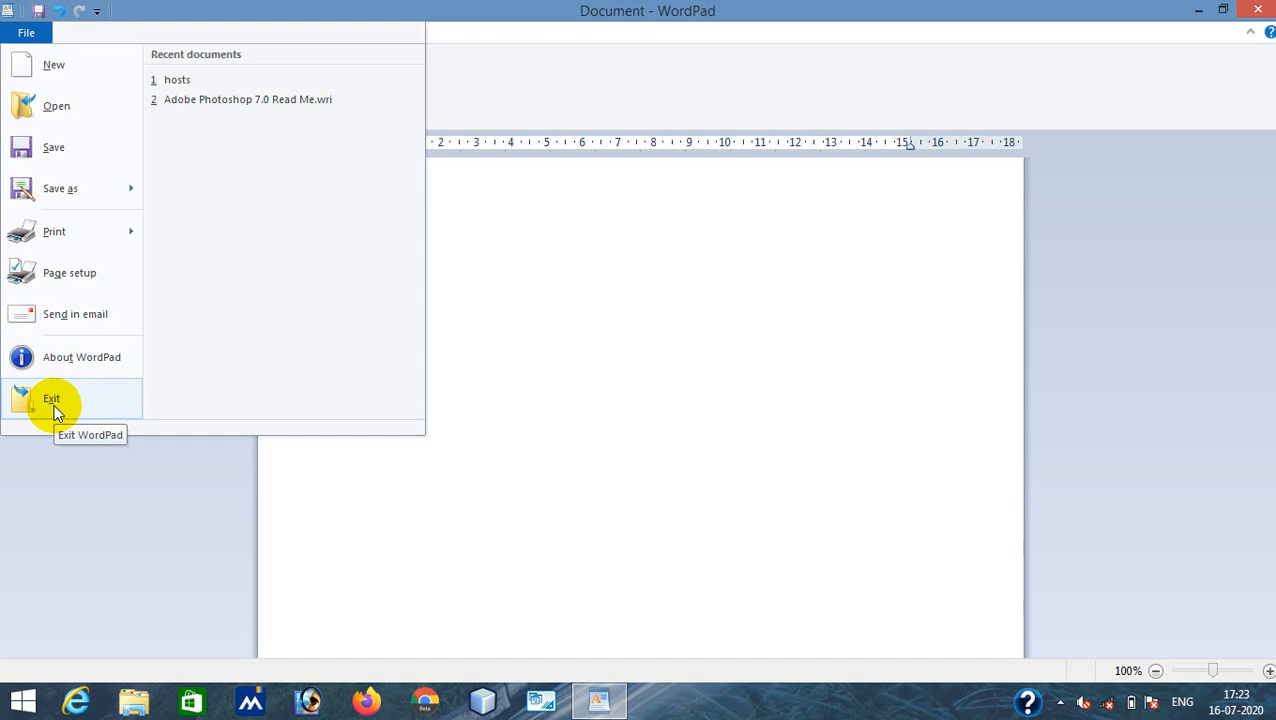
left_click(560, 224)
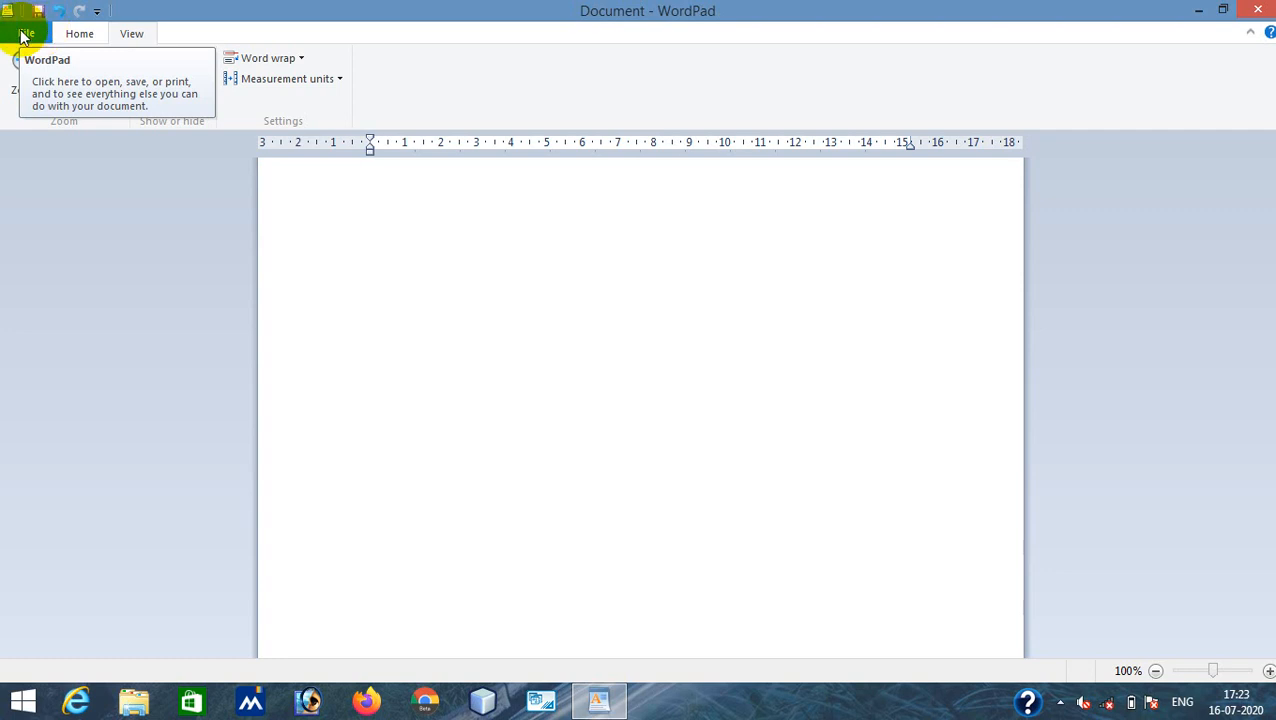
Step: Show the text formatting commands and look over the clipboard and font choices for the empty document
left_click(75, 35)
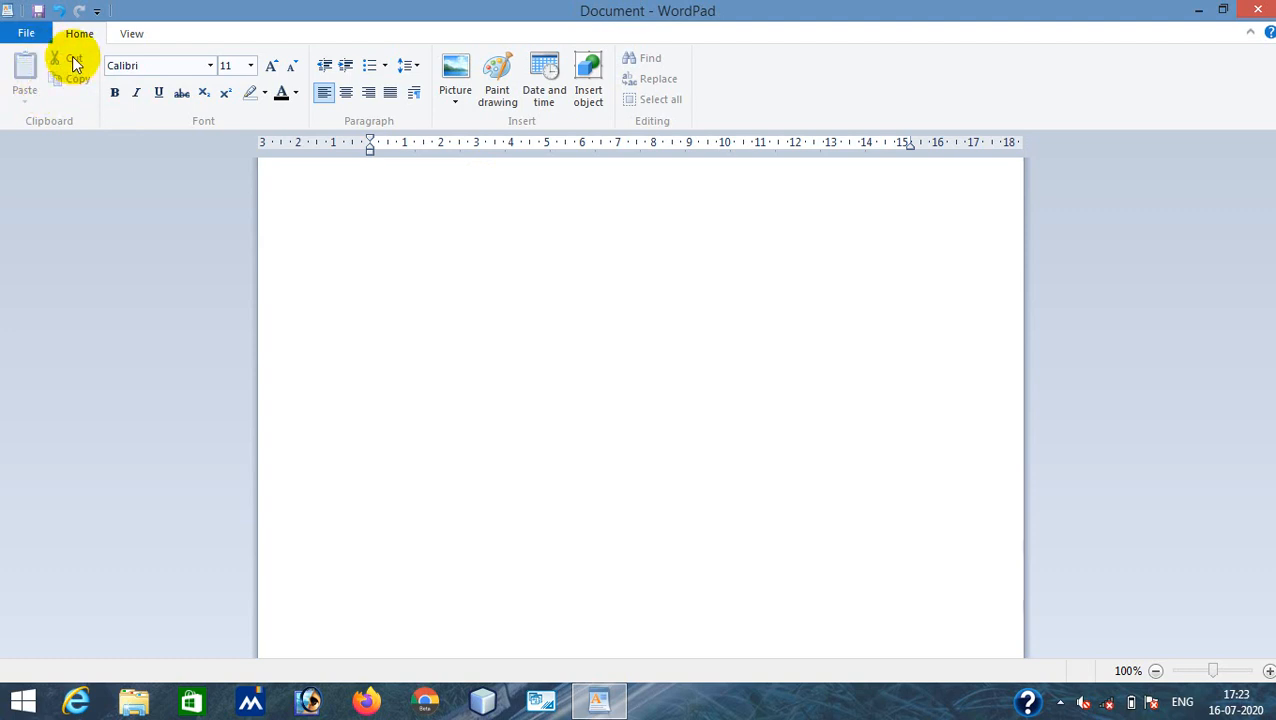
left_click(322, 199)
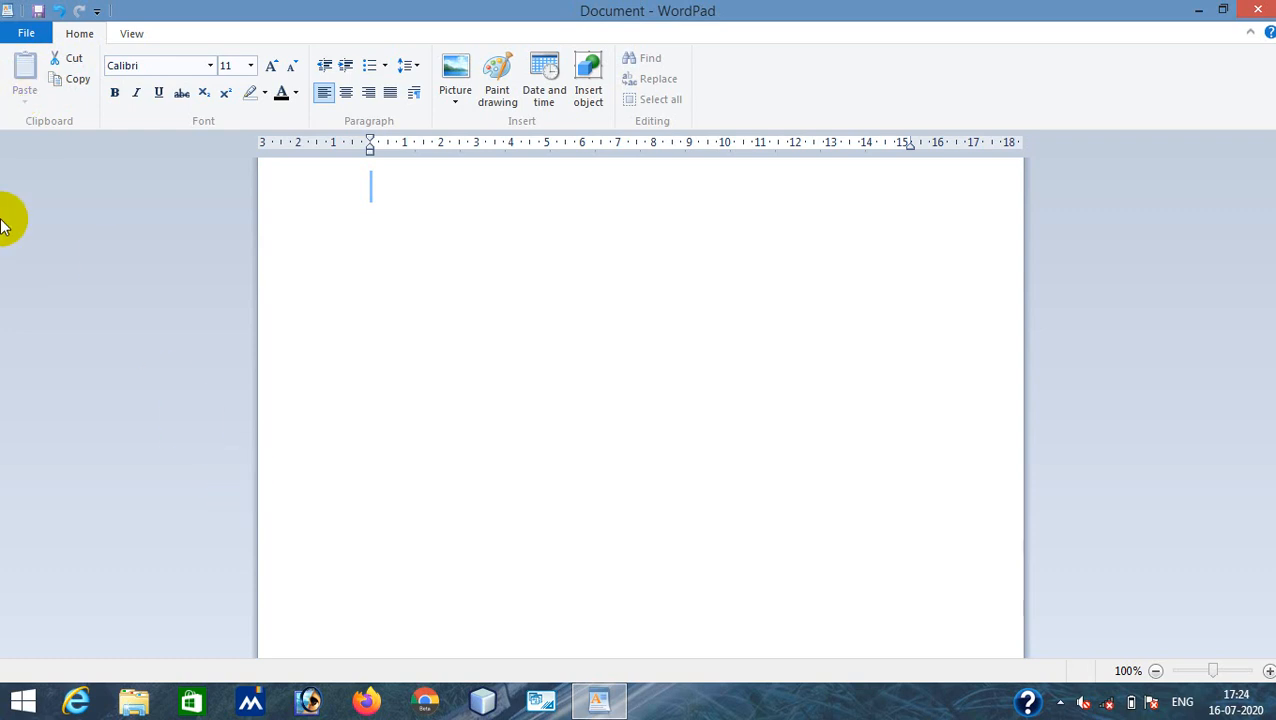
left_click(20, 100)
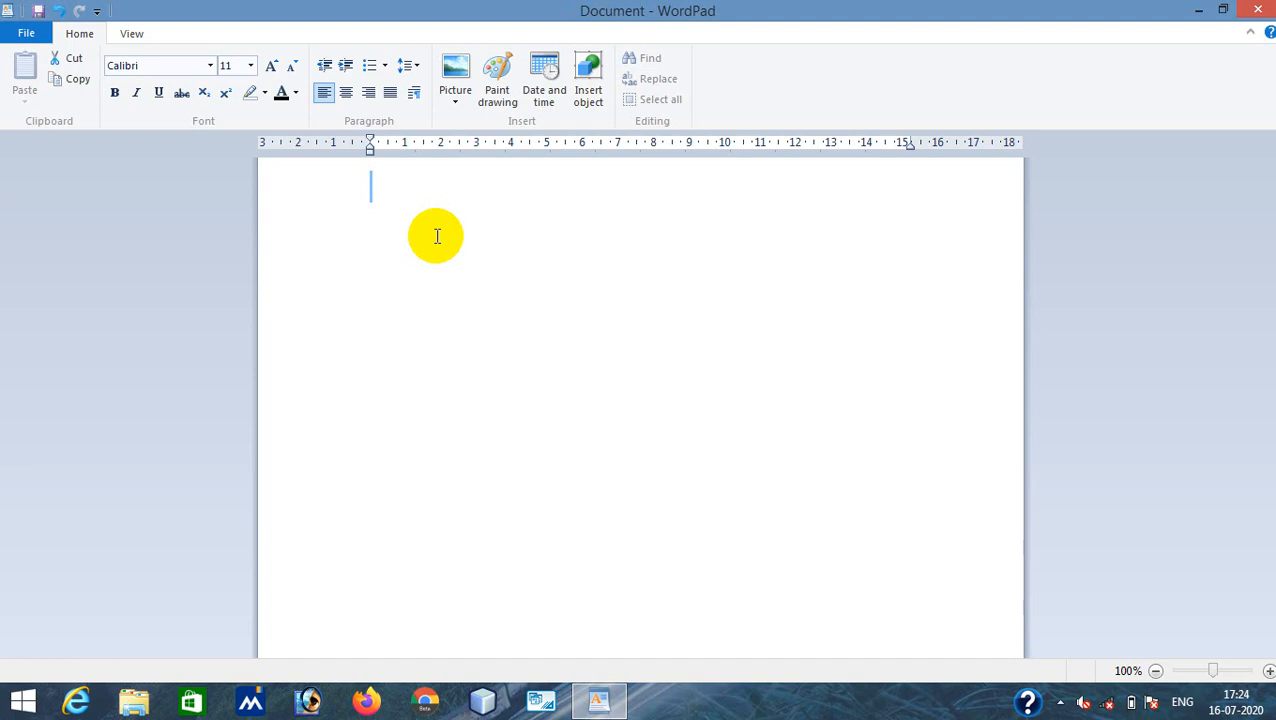
left_click(410, 362)
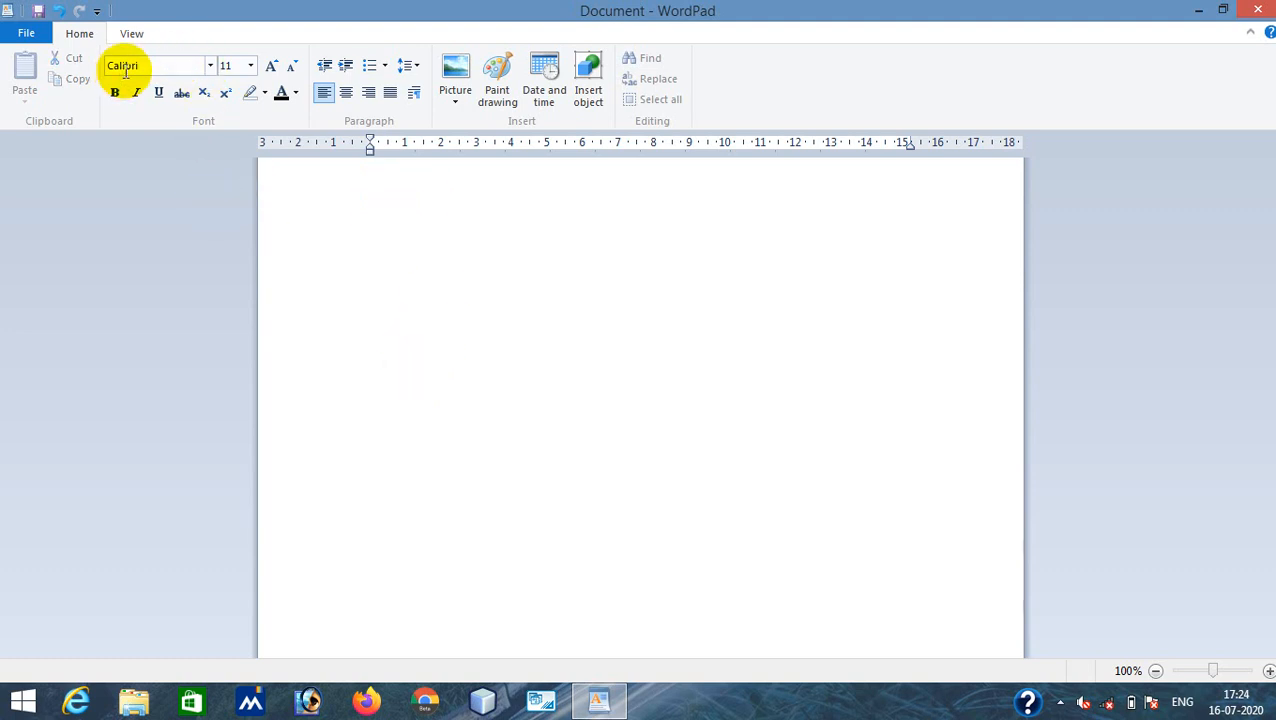
left_click(210, 66)
left_click(452, 234)
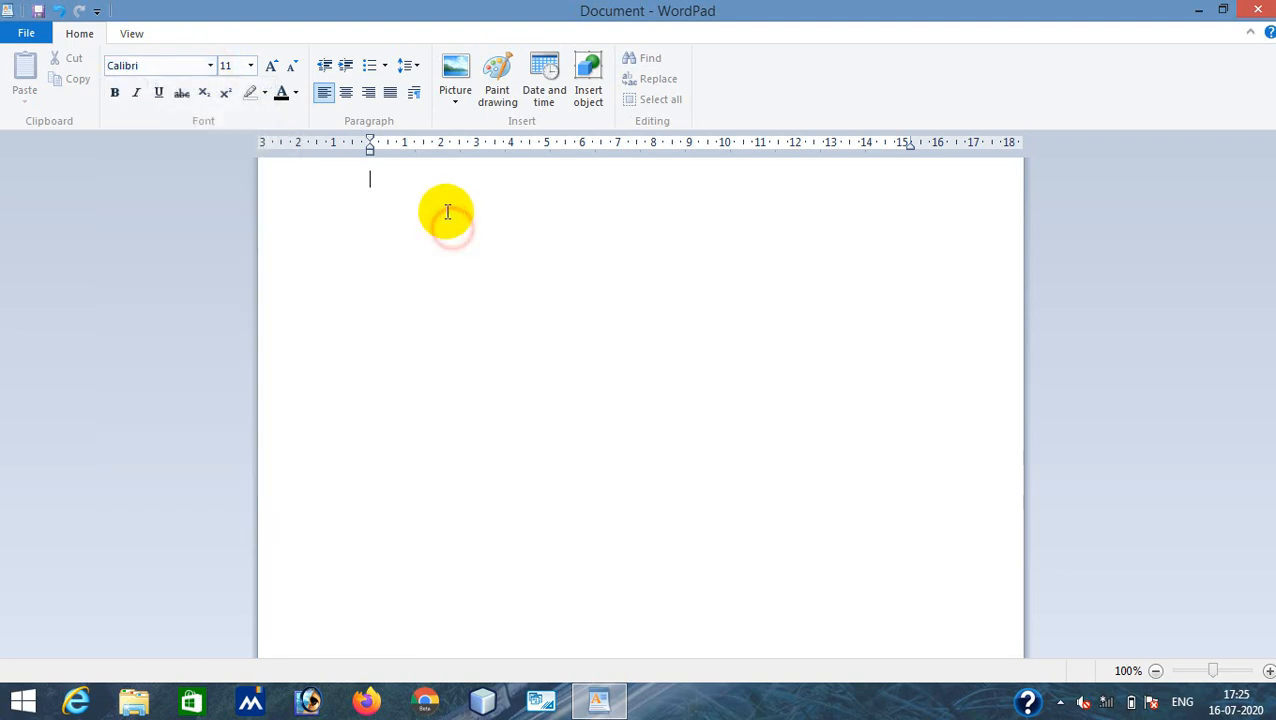
Step: Enter hiiiiii on the first line and set its font to Bernard MT Condensed
type("hiiiiii")
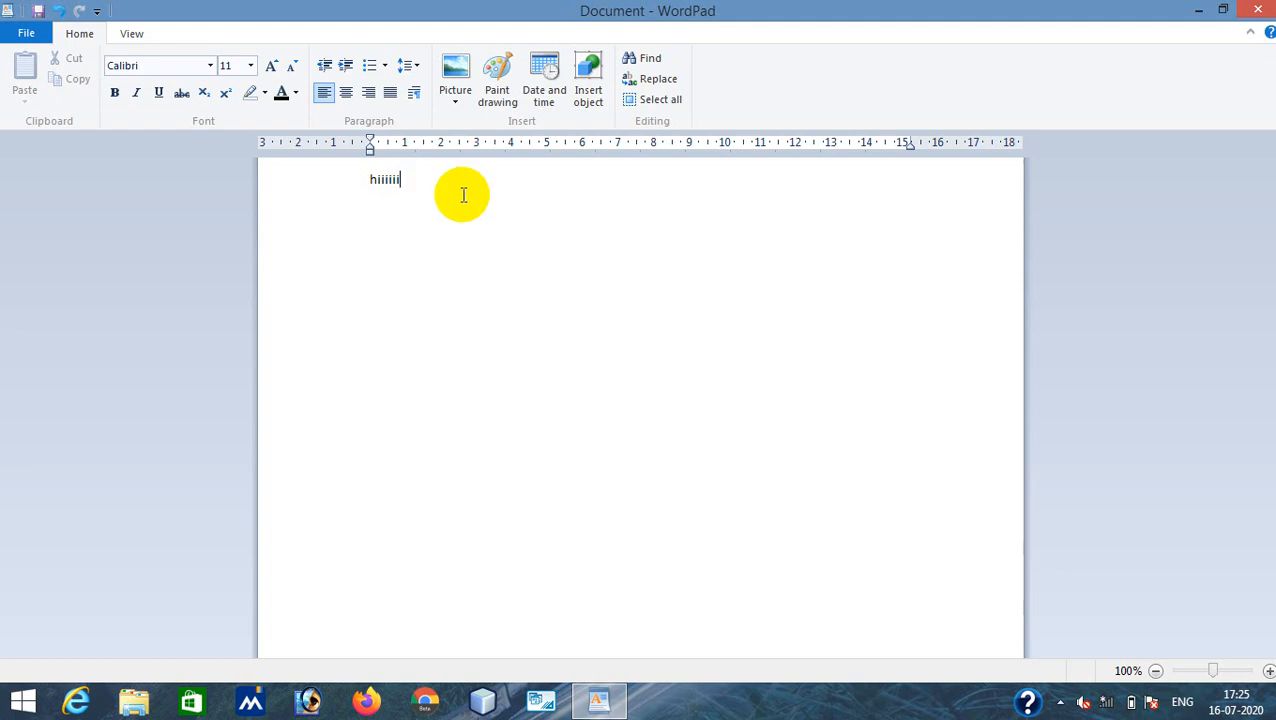
left_click_drag(463, 195, 313, 157)
left_click(211, 64)
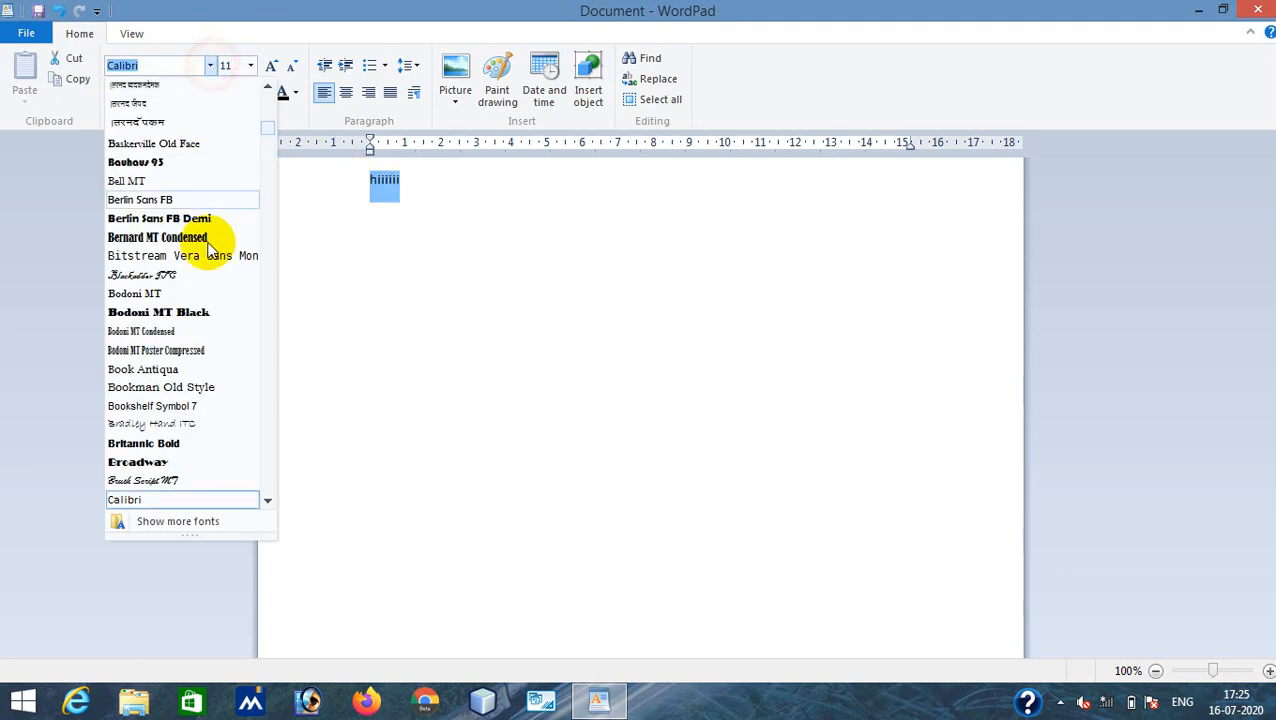
left_click(184, 236)
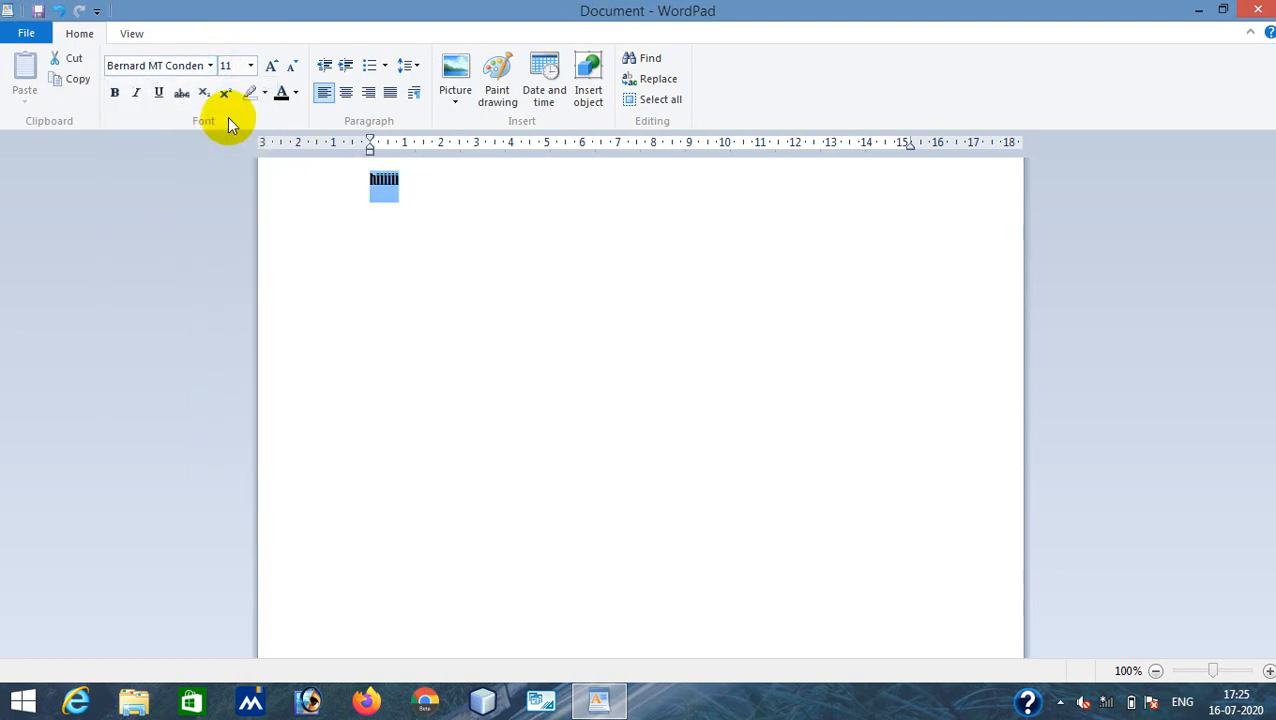
Step: Set the selected word's font size to 36 and grow it step by step to 130
left_click(250, 65)
left_click(233, 293)
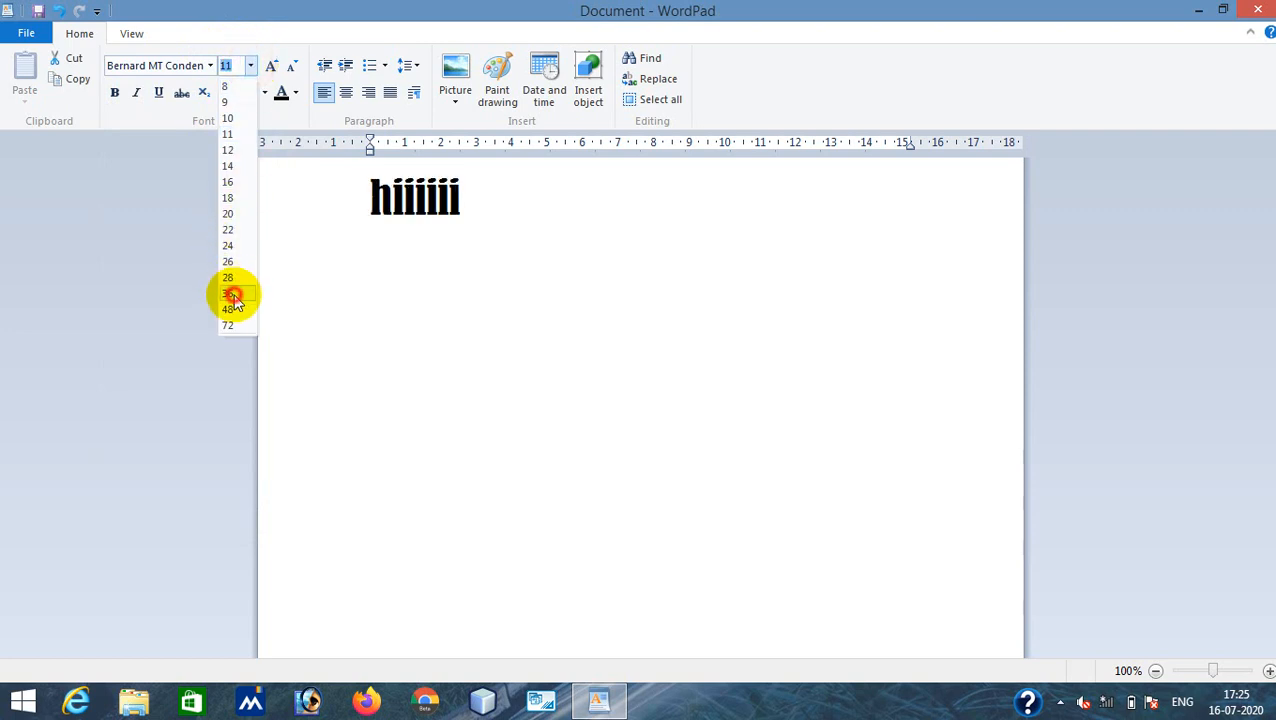
left_click(274, 68)
left_click(274, 68)
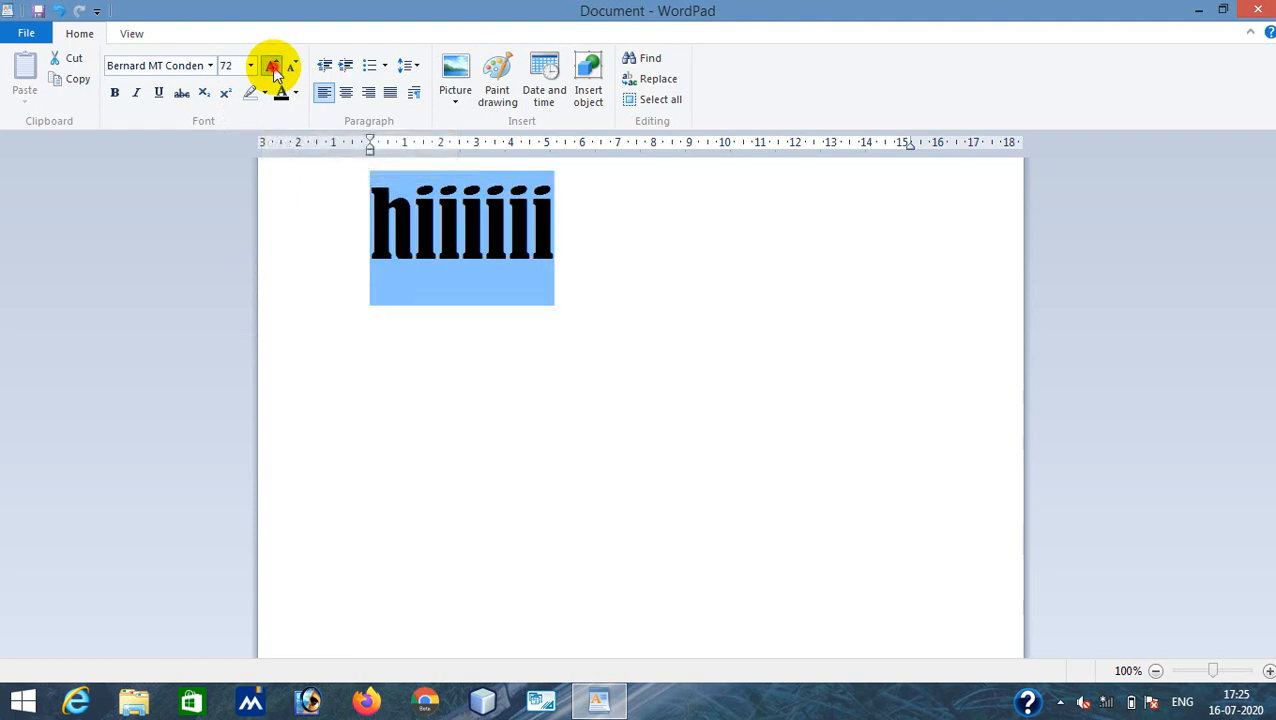
left_click(274, 68)
left_click(274, 68)
left_click(274, 68)
left_click(274, 68)
left_click(274, 68)
left_click(274, 68)
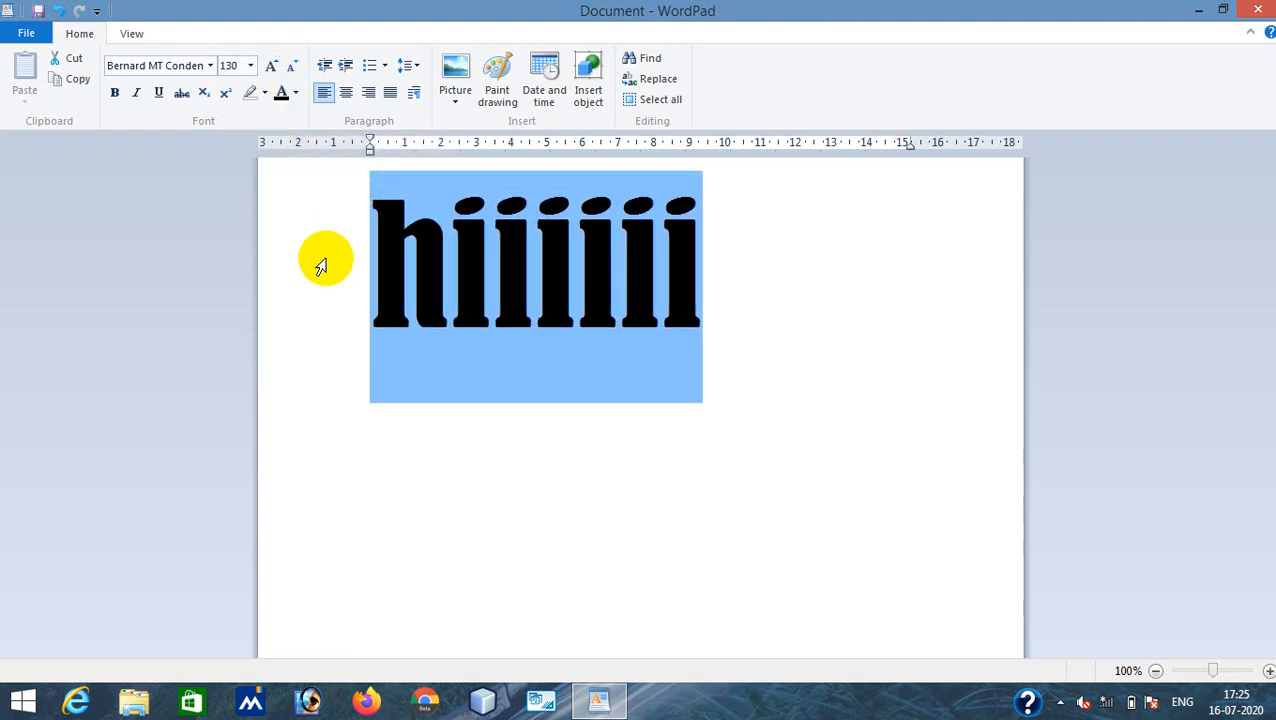
Step: Shrink the selected word's font size step by step to 48
left_click(291, 69)
left_click(291, 69)
left_click(291, 69)
left_click(291, 69)
left_click(291, 69)
left_click(291, 69)
left_click(291, 69)
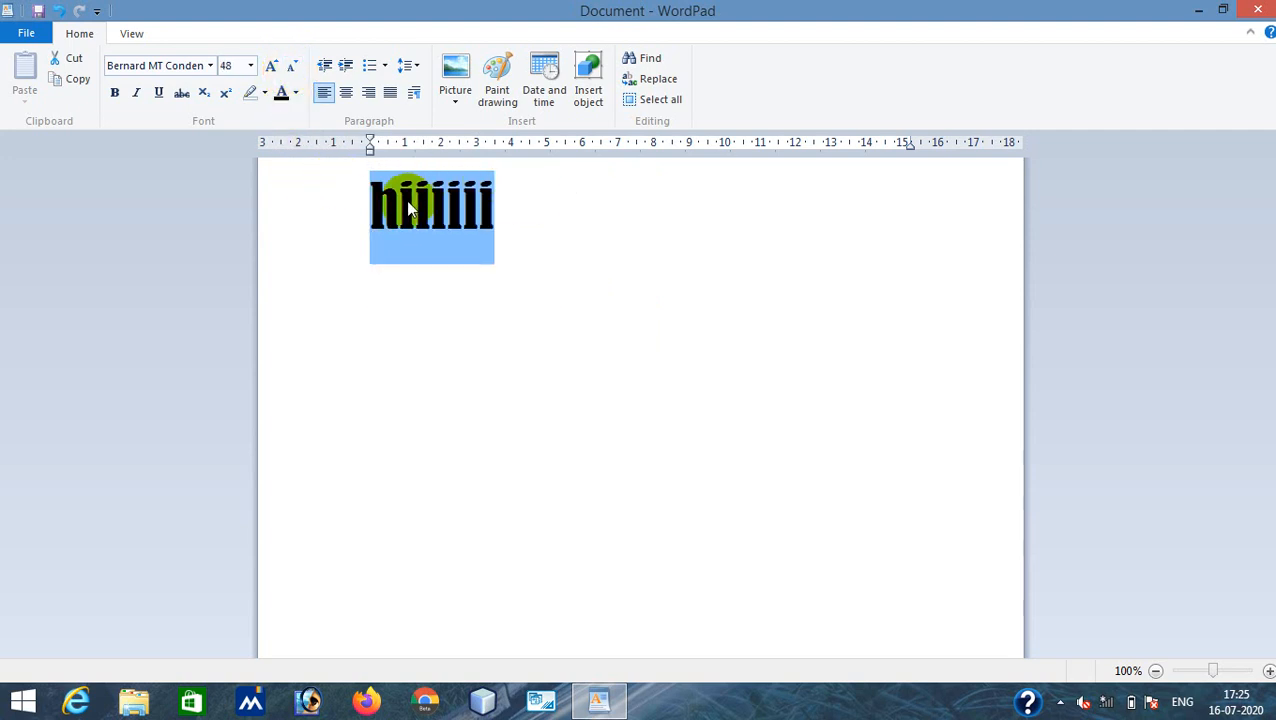
Step: Make the selected word bold and remove the bold formatting again
left_click(115, 95)
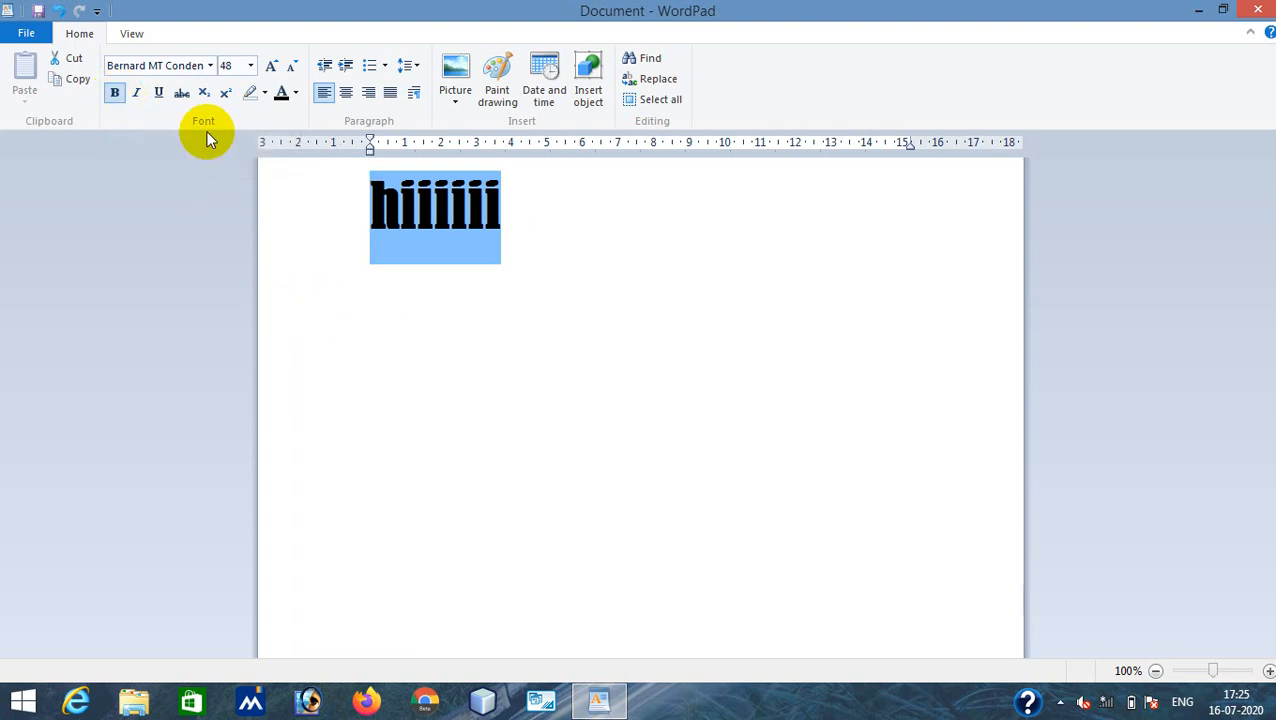
left_click(115, 93)
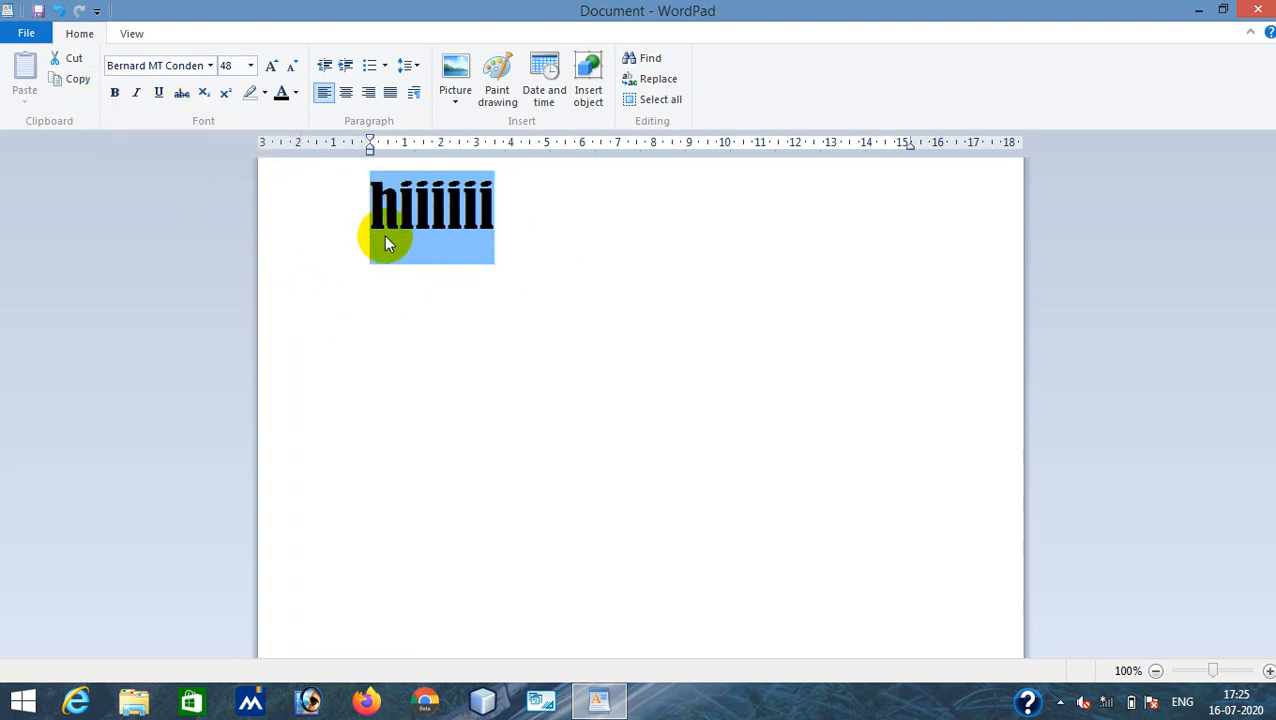
Step: Change the font of the selected word to Agency FB
left_click(213, 65)
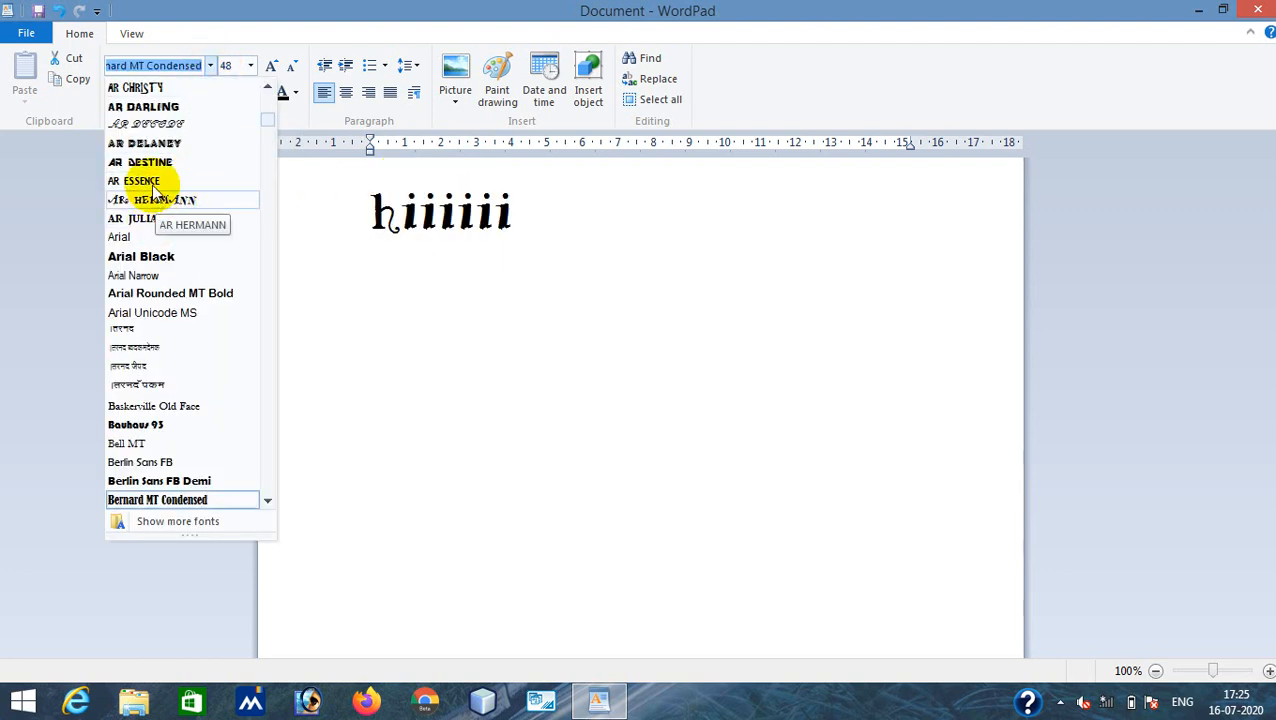
scroll(162, 120, "up", 4)
scroll(165, 150, "up", 6)
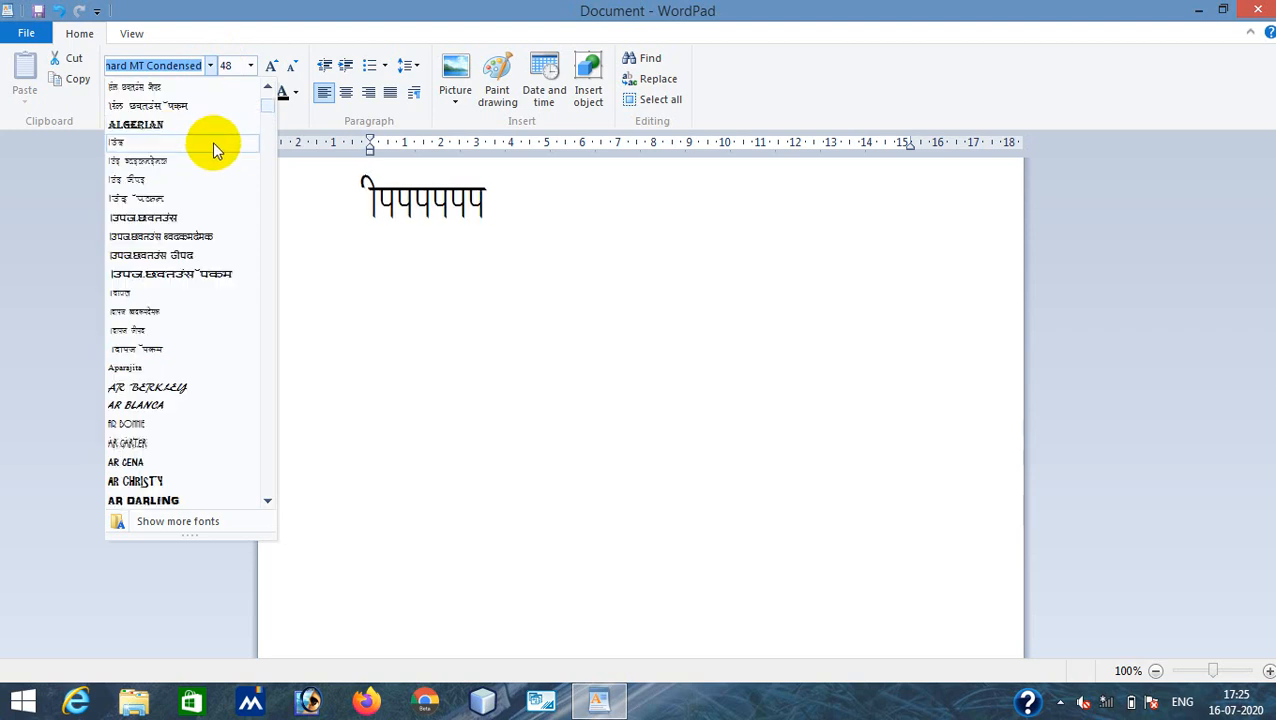
left_click(148, 108)
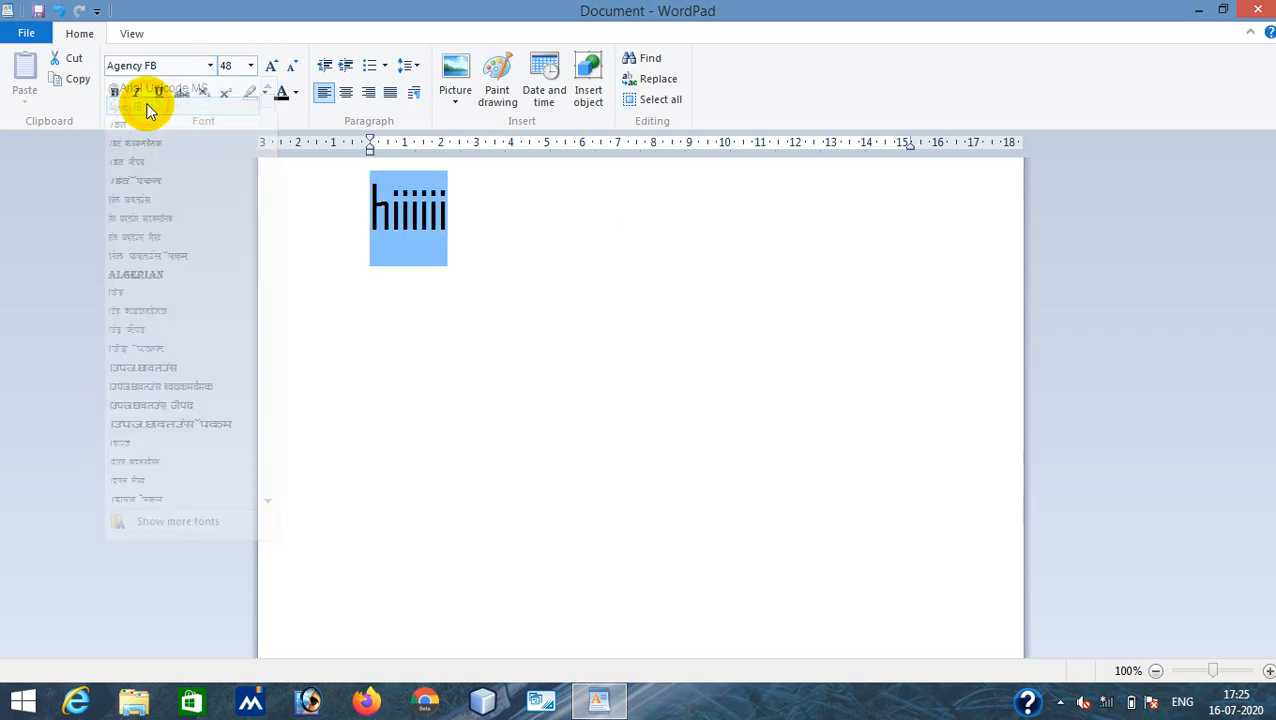
Step: Apply bold and italic to the Agency FB word and remove both formats again
left_click(114, 92)
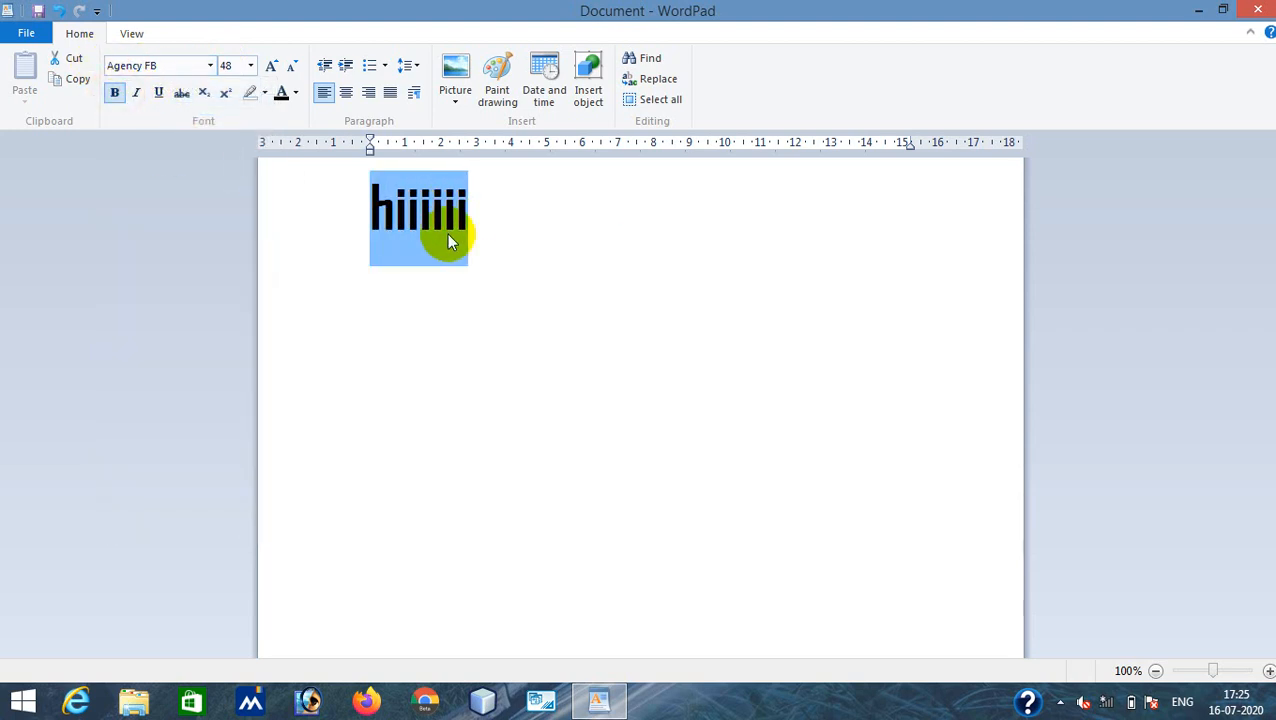
left_click(138, 93)
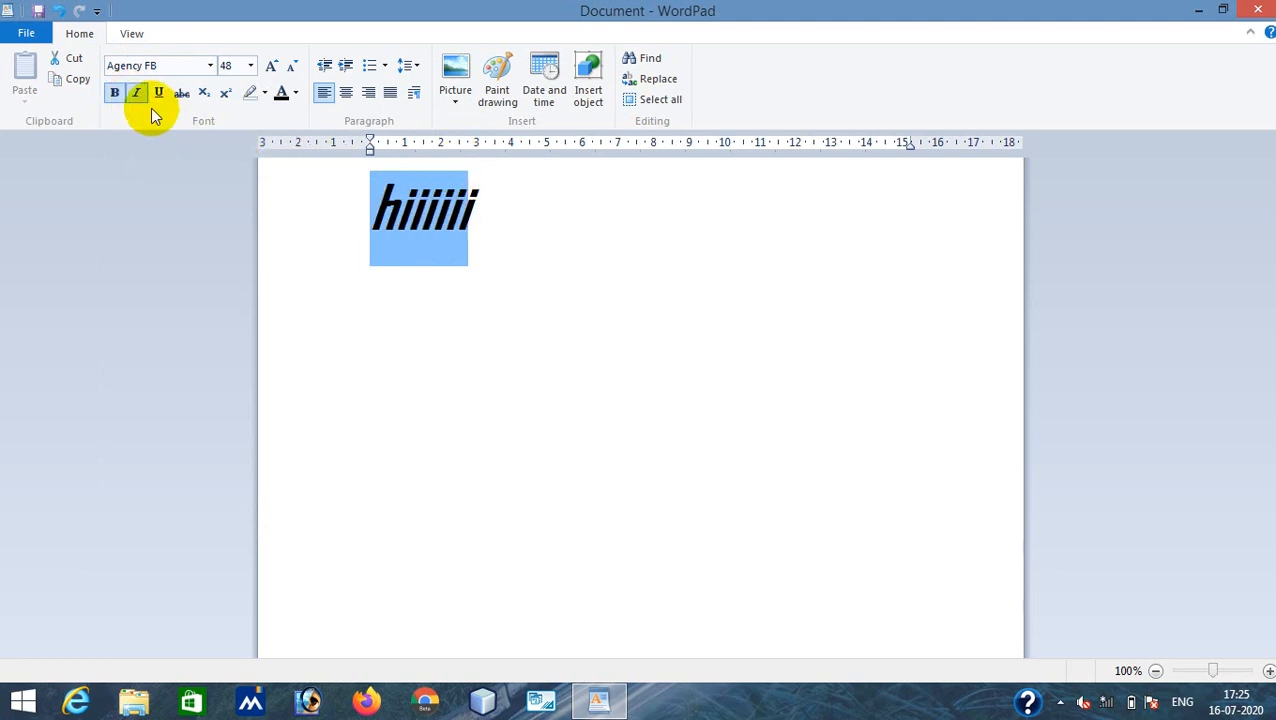
left_click(136, 97)
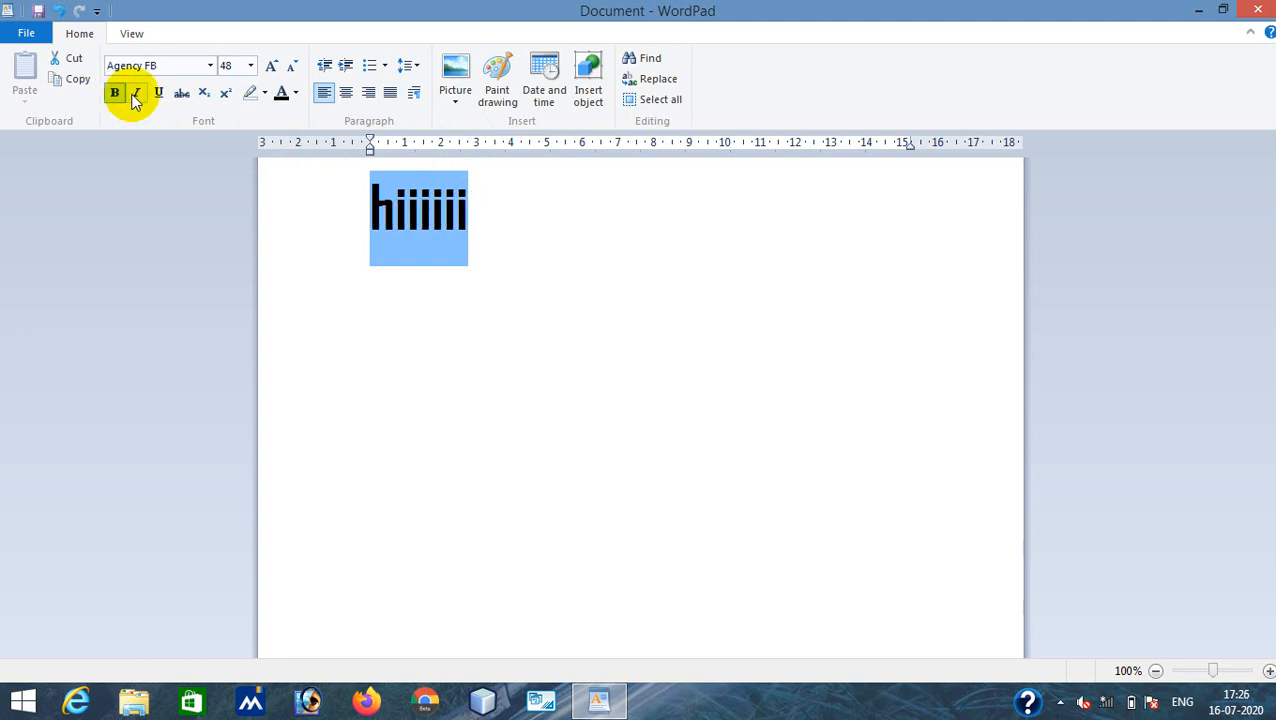
left_click(115, 93)
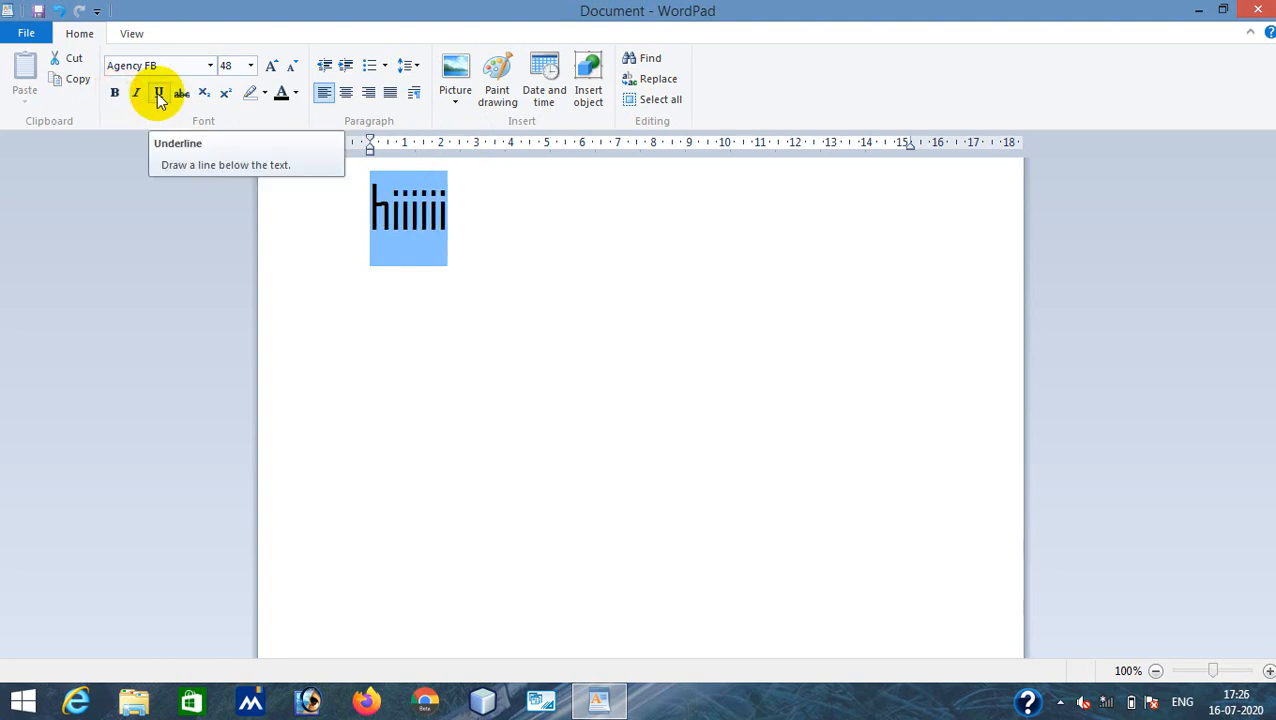
Step: Apply underline and strikethrough in turn to the Agency FB word, removing each format again
left_click(158, 94)
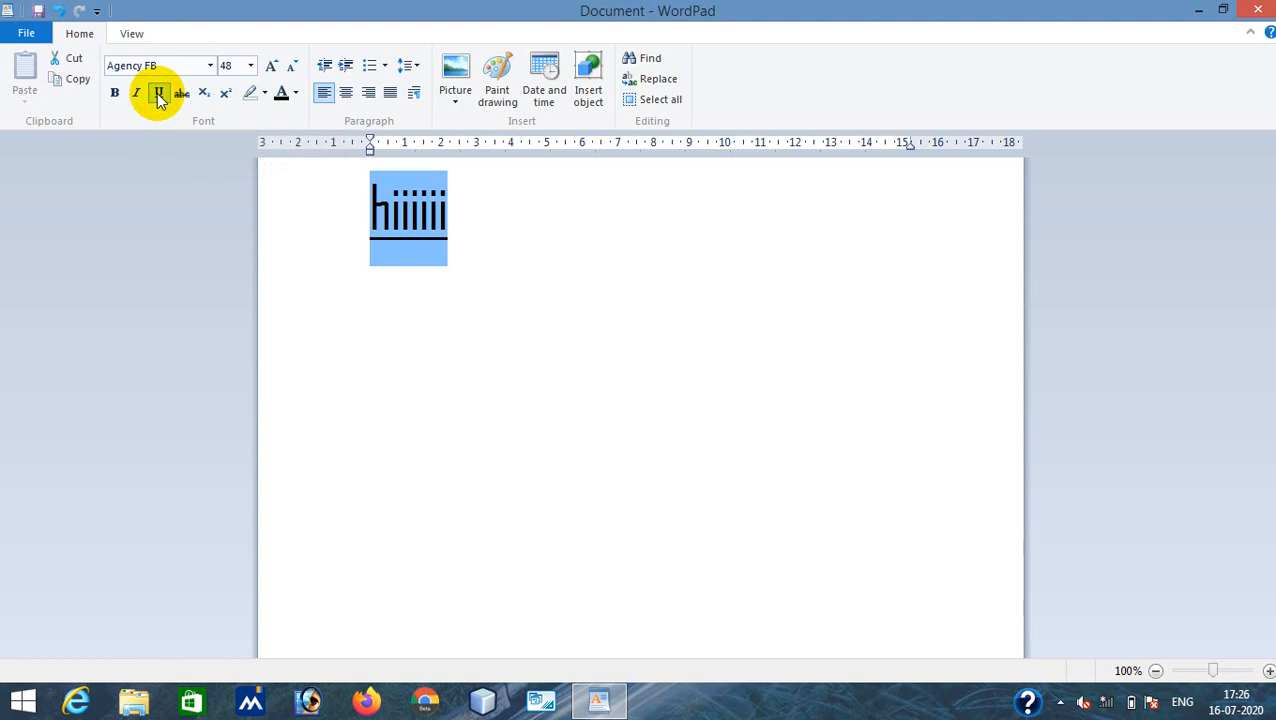
left_click(158, 93)
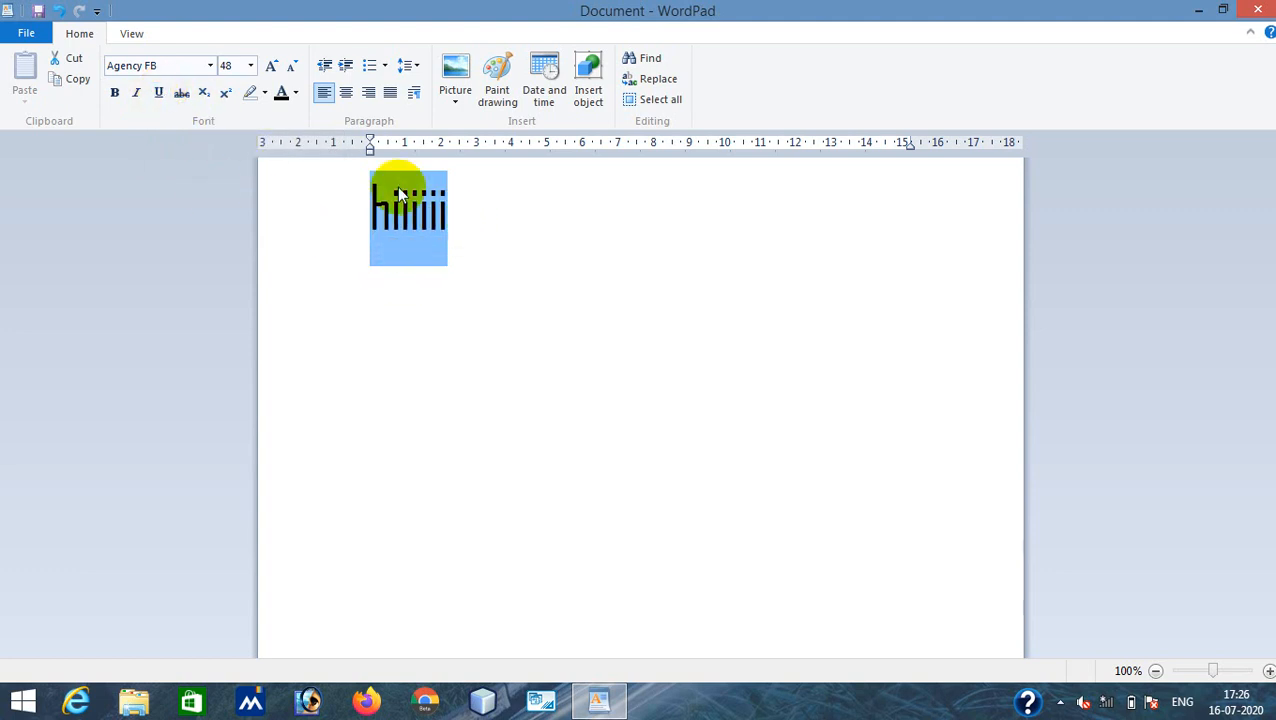
left_click(184, 100)
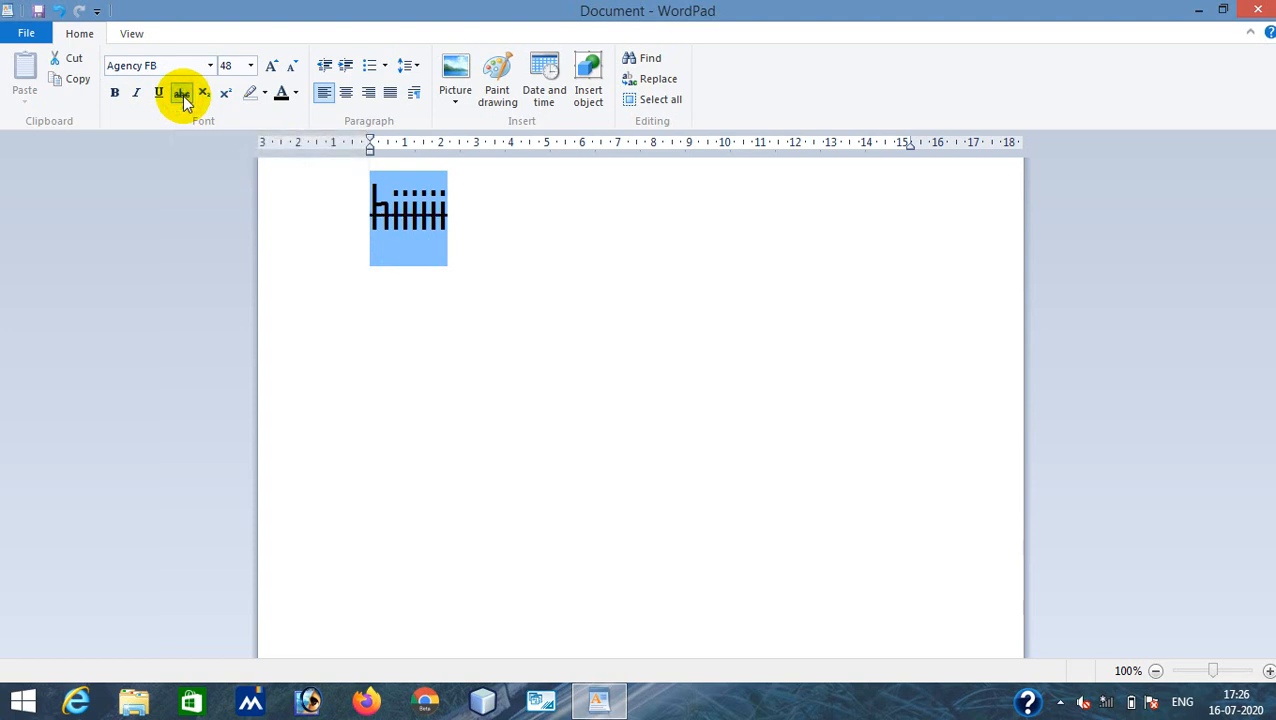
left_click(456, 233)
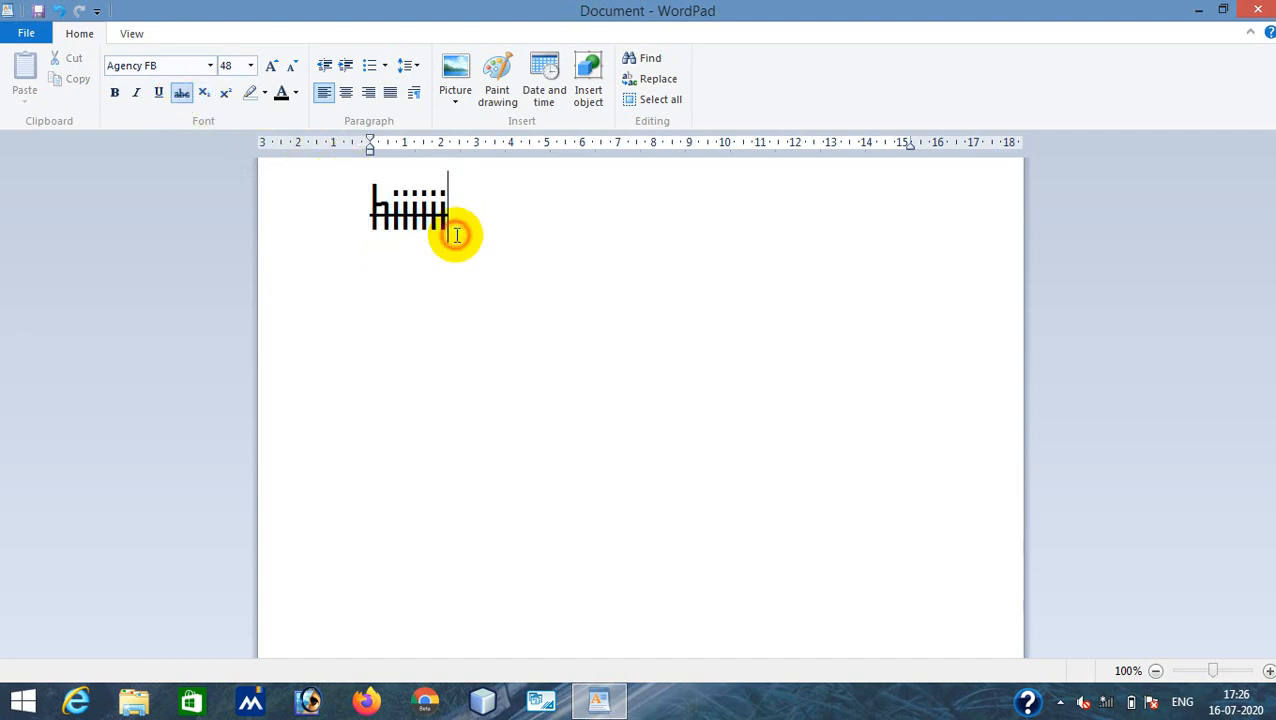
double_click(407, 235)
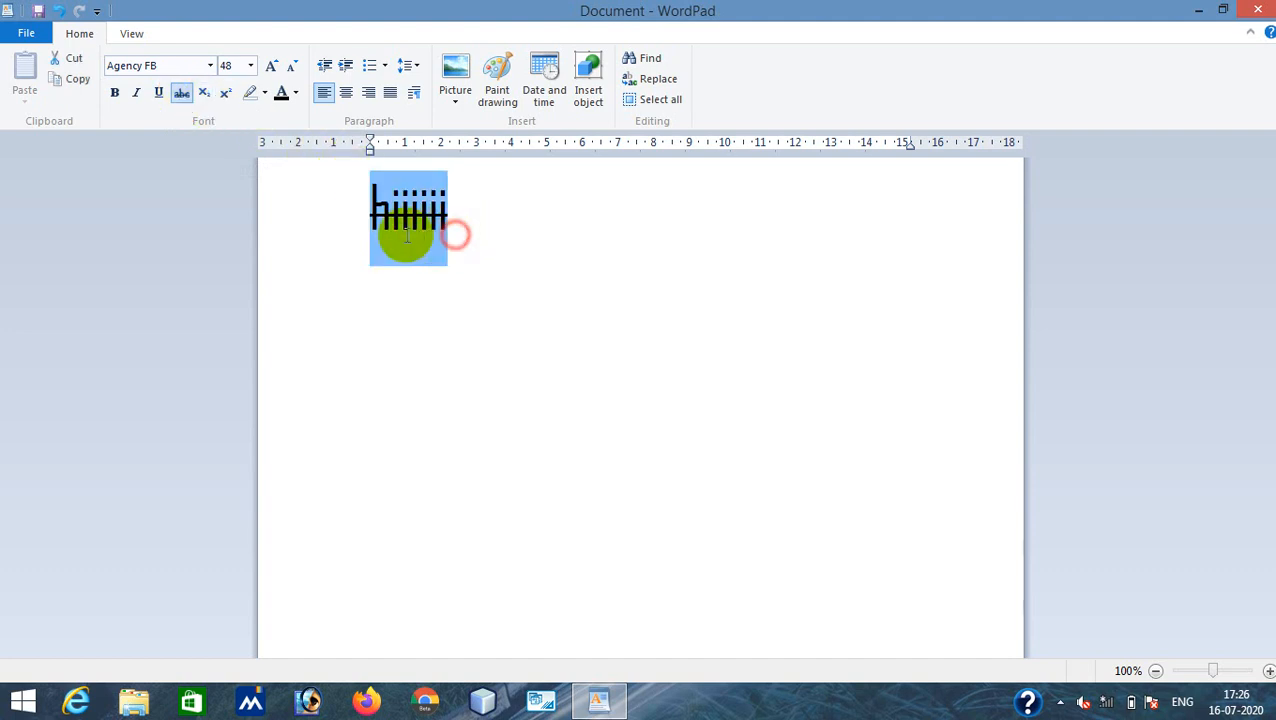
left_click(184, 95)
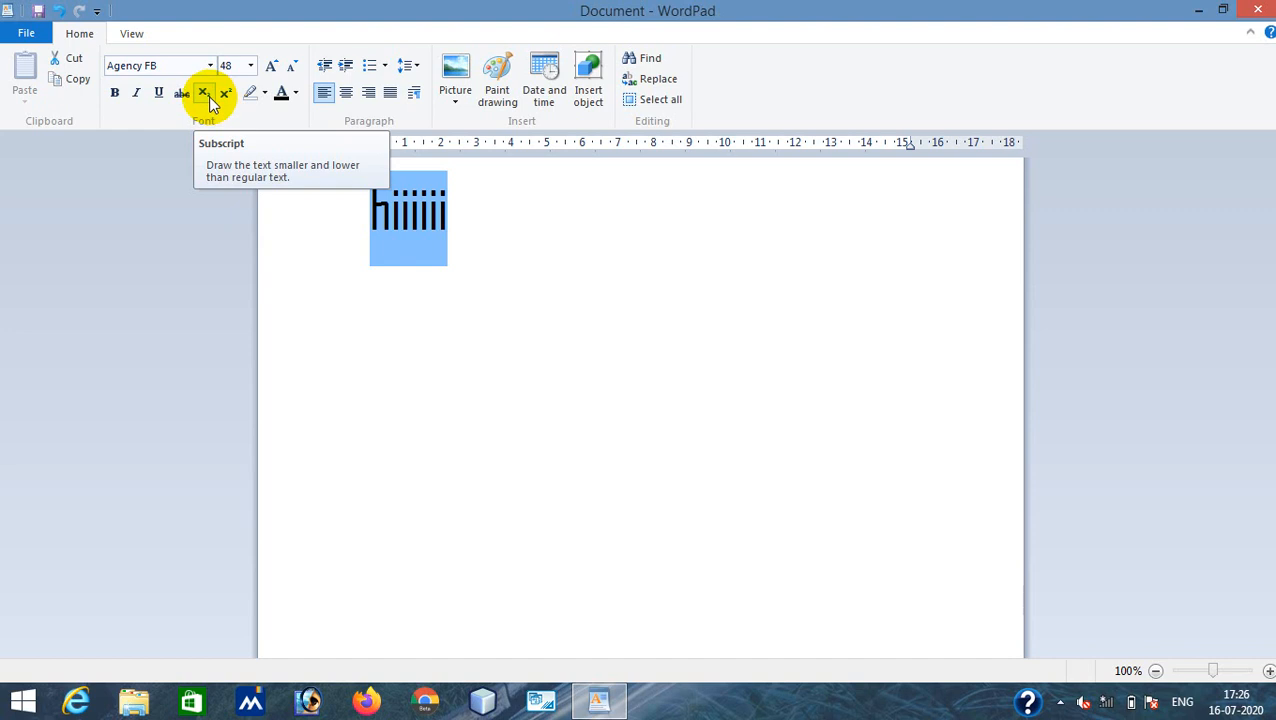
Step: Add the text H2O after the existing word on the first line
left_click(525, 220)
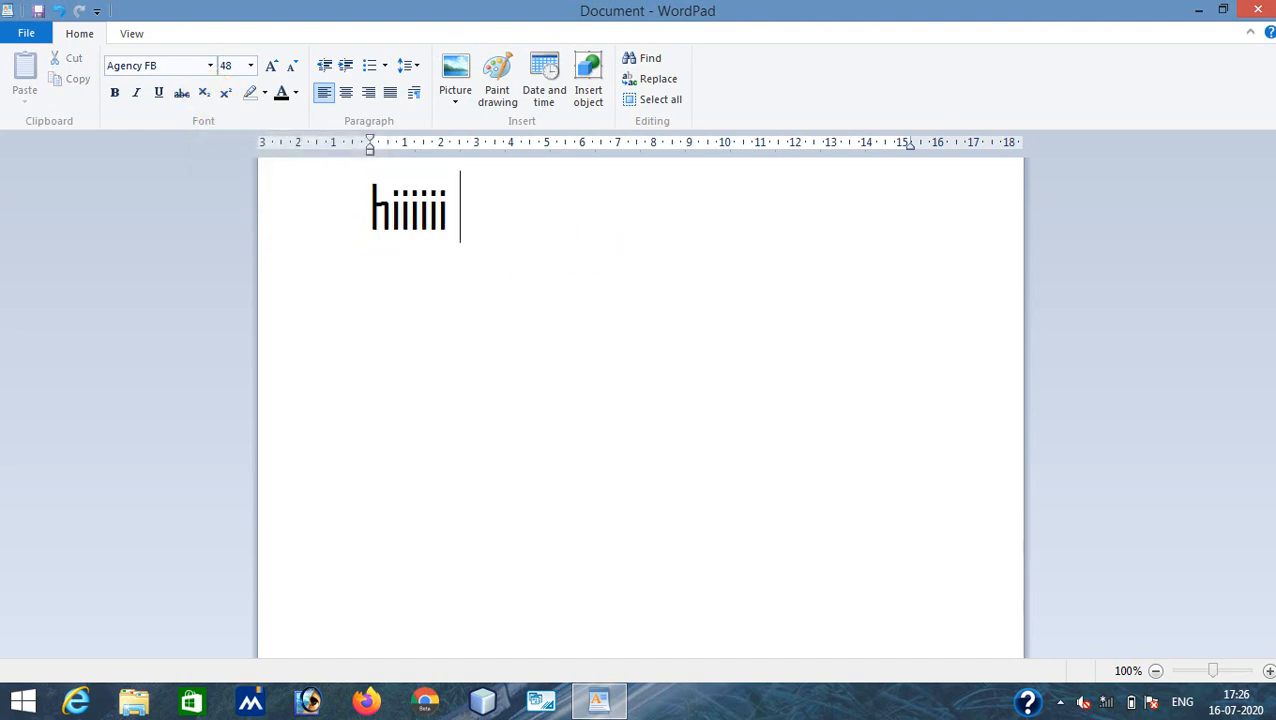
type("H")
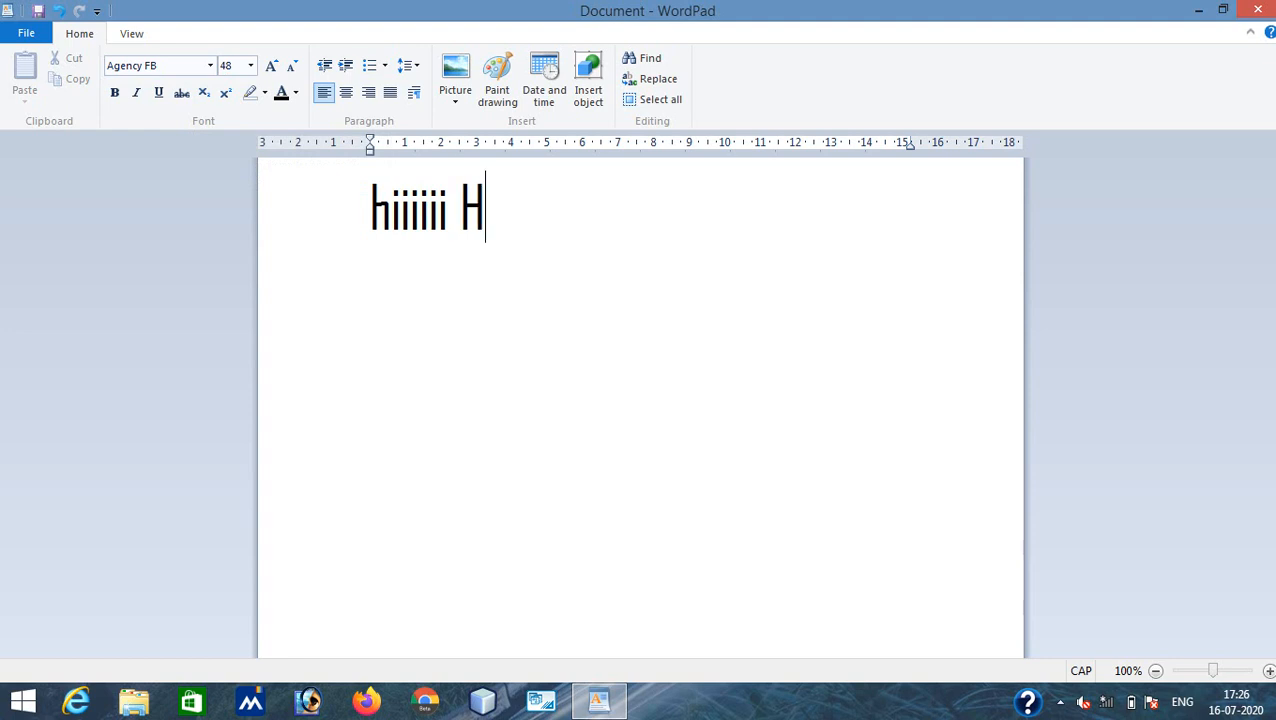
type("2O")
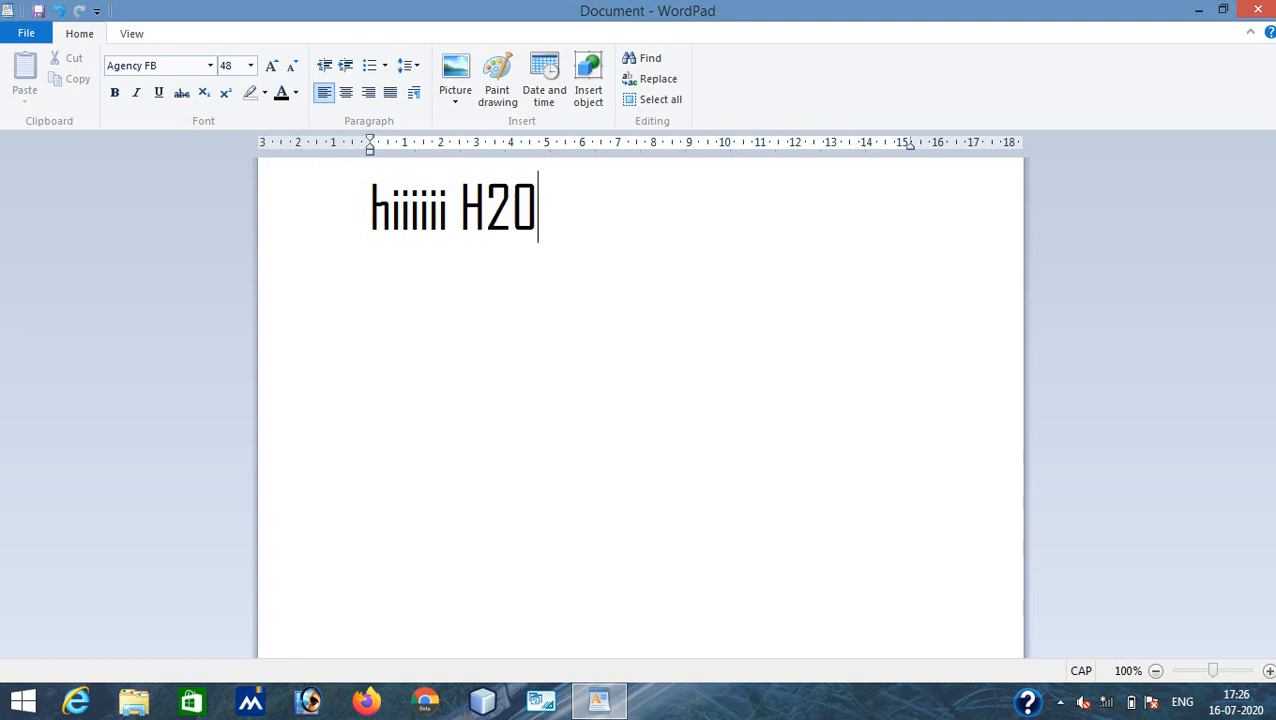
key("BackSpace")
type("O")
Step: Make the 2 in H2O subscript and move the formula onto its own line below the word
left_click_drag(512, 210, 496, 210)
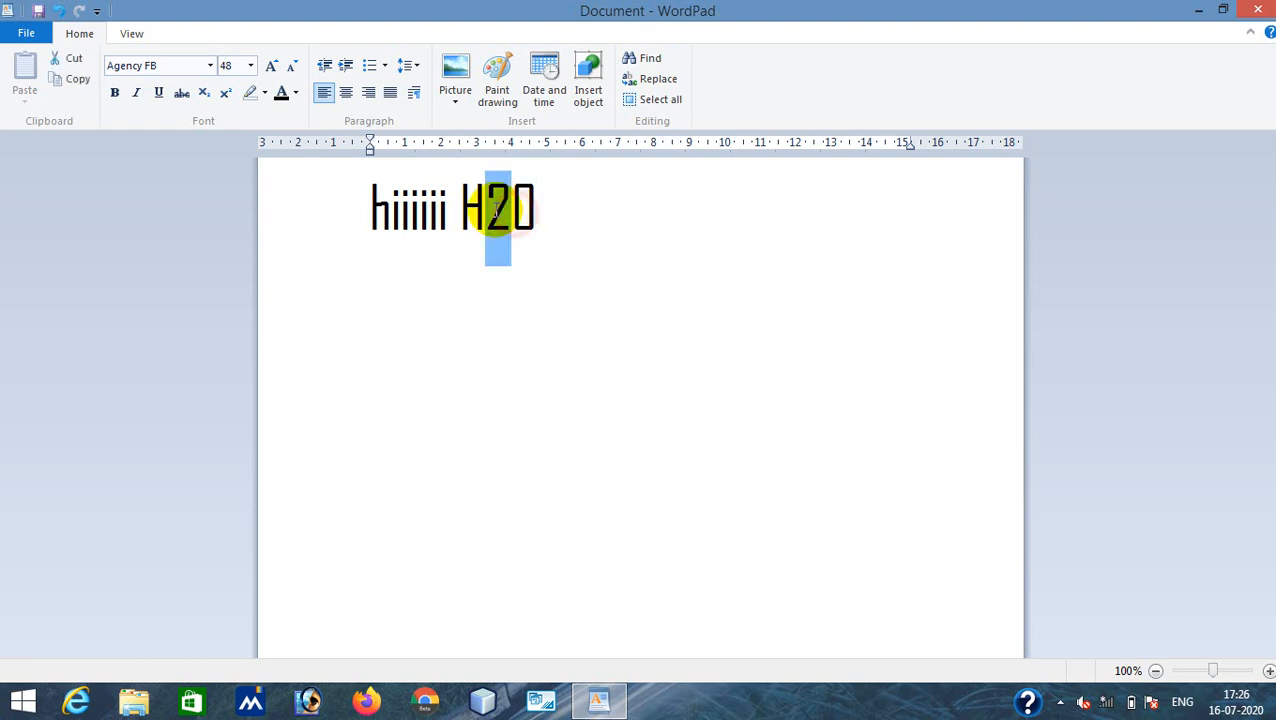
left_click(203, 92)
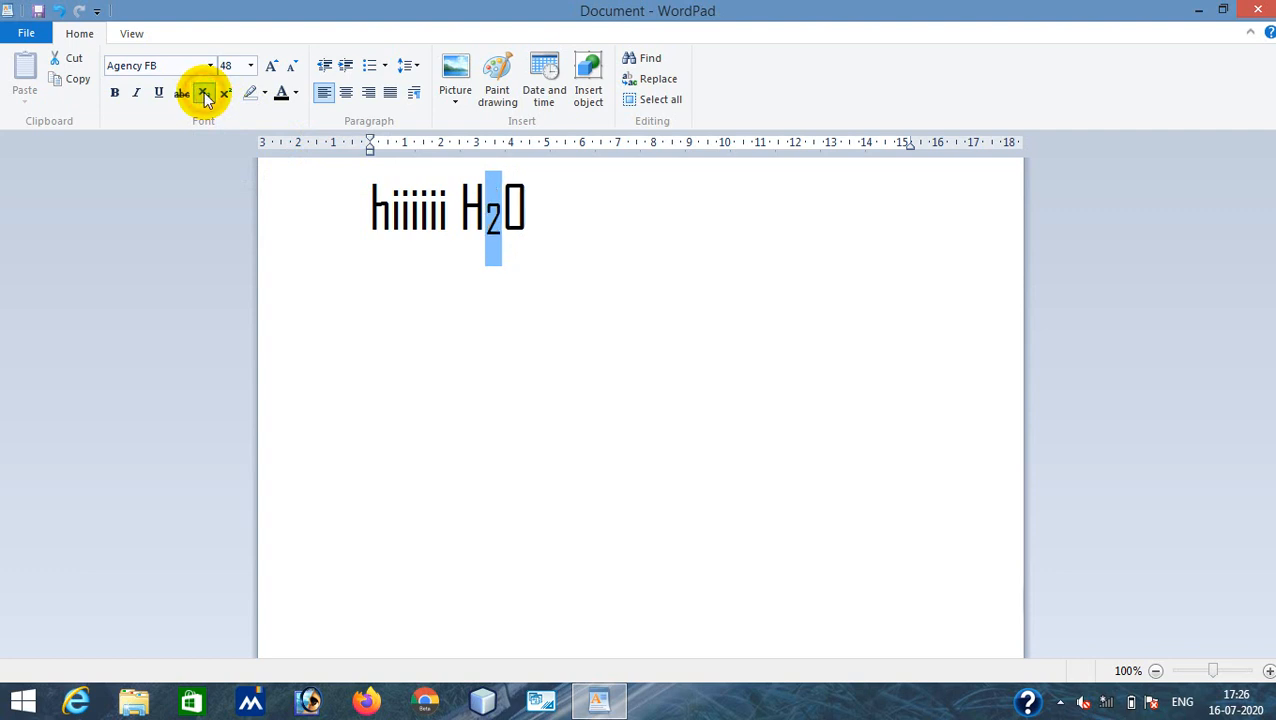
left_click(572, 274)
left_click(461, 208)
key("Return")
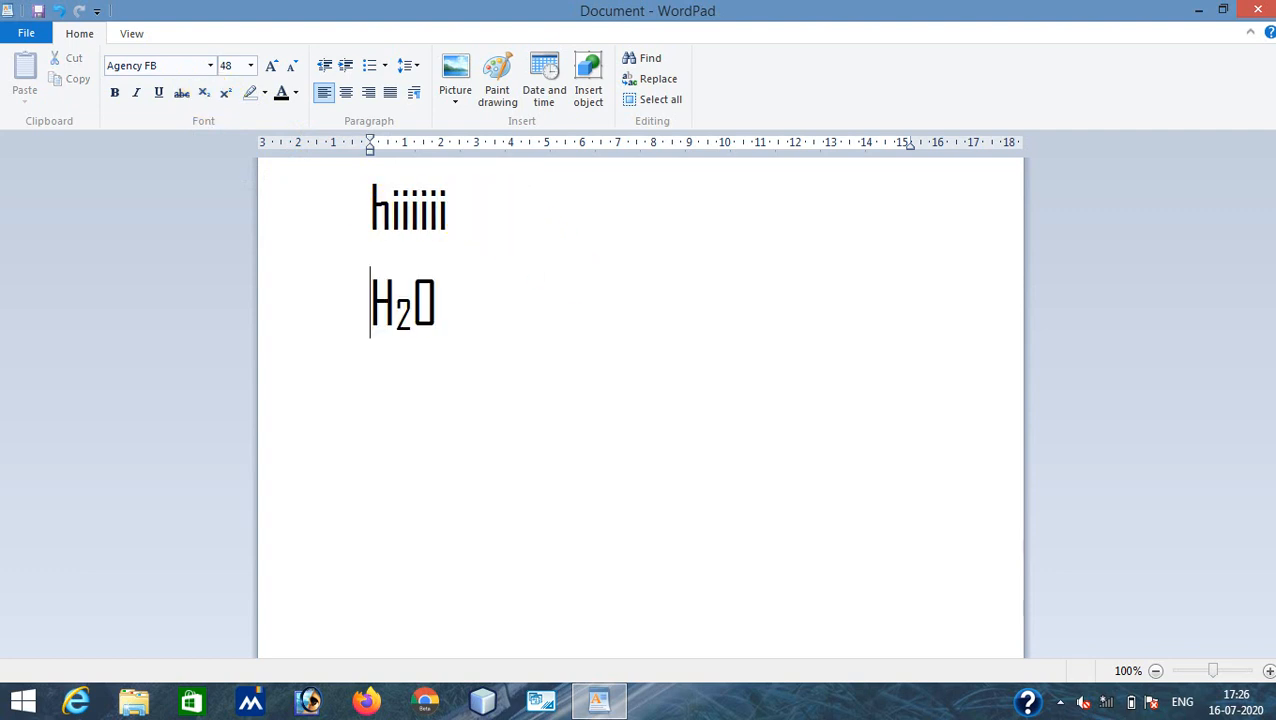
Step: Add the expression (a+b)2 on a new line below the H2O formula
left_click(478, 307)
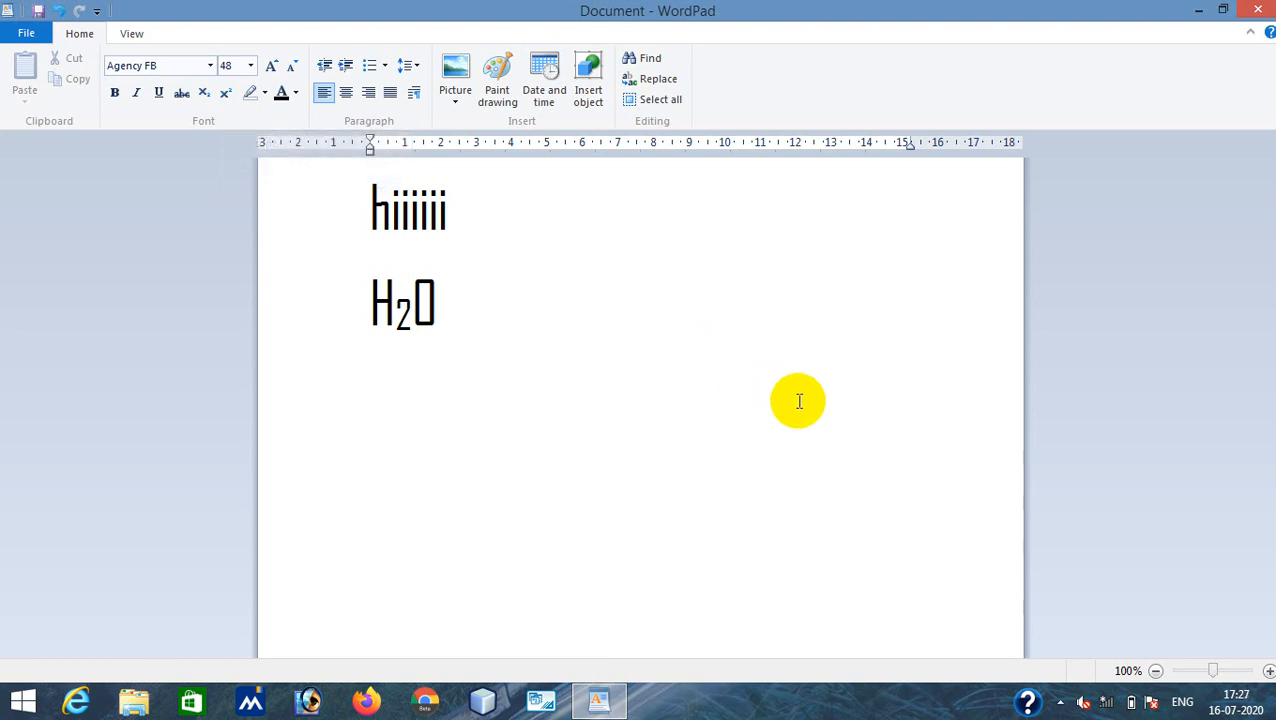
type("a")
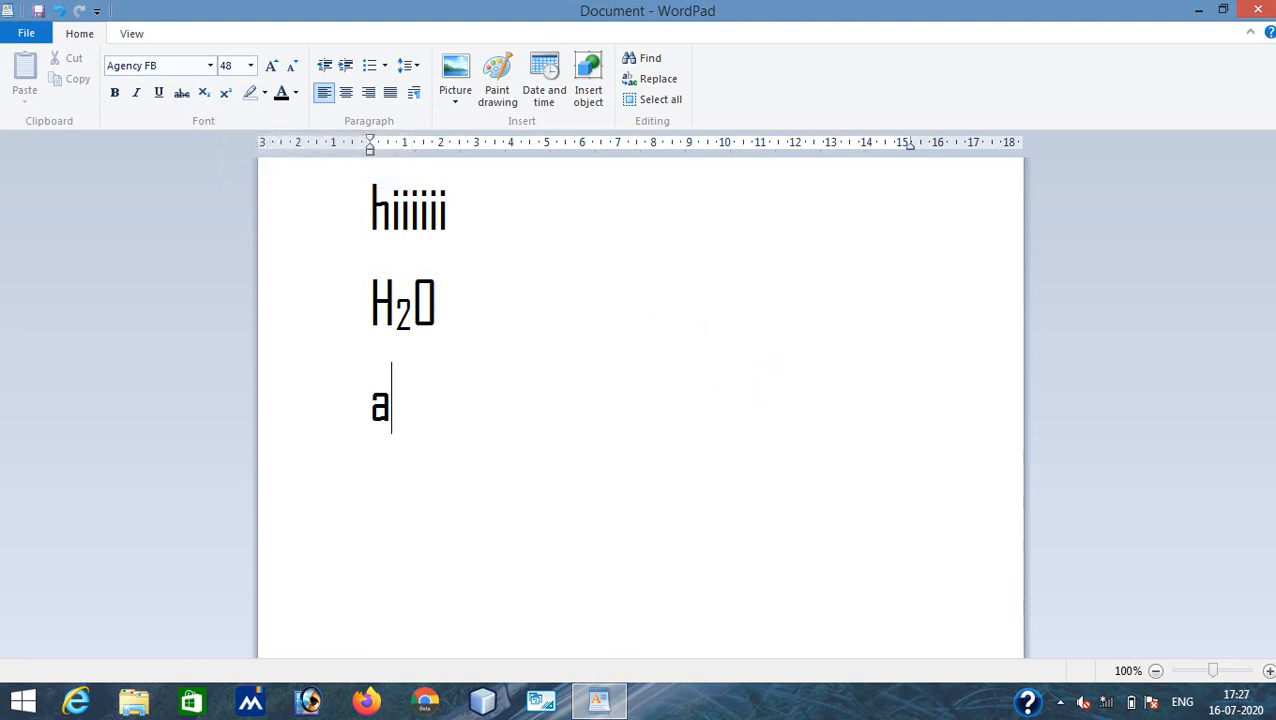
type("+b")
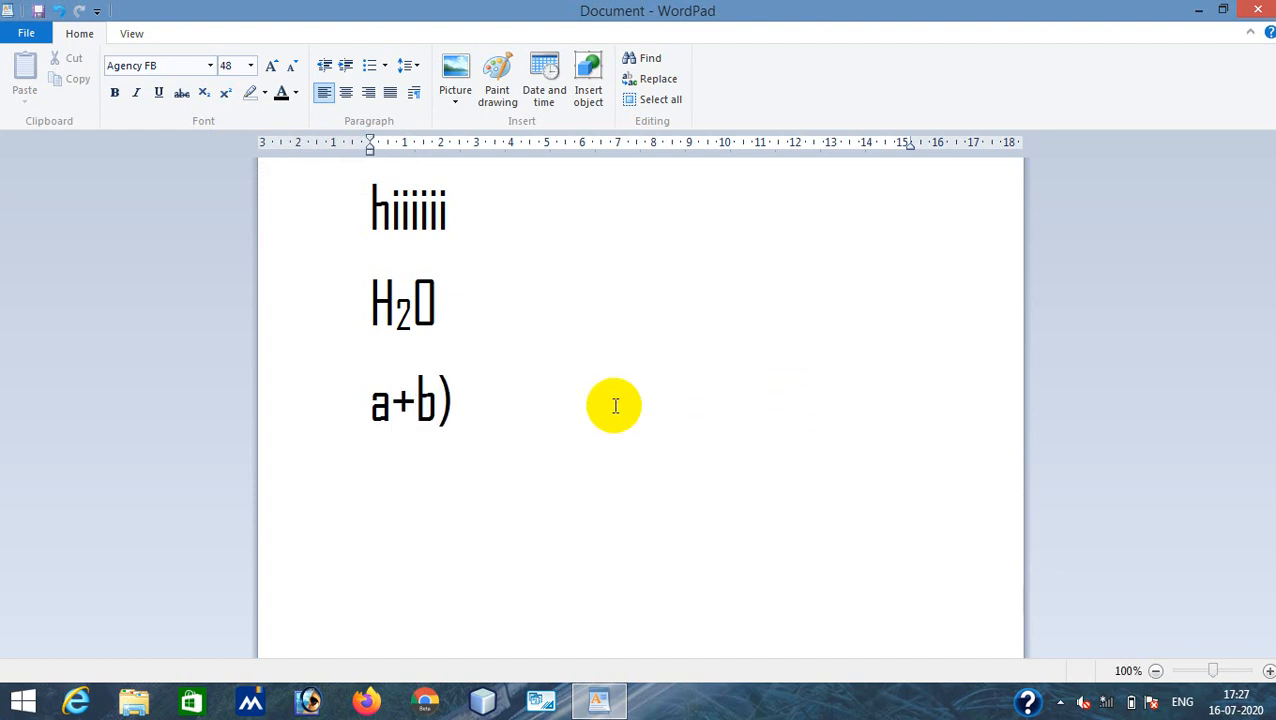
left_click(365, 401, "shift")
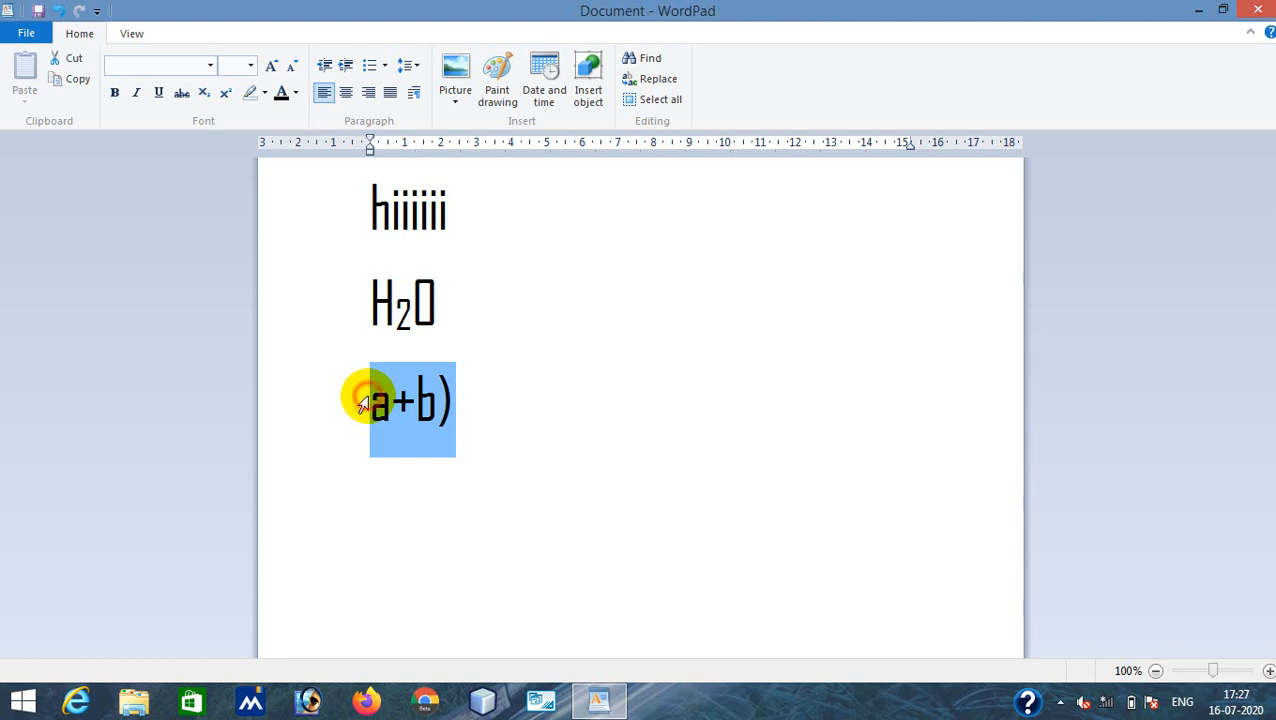
left_click(370, 401)
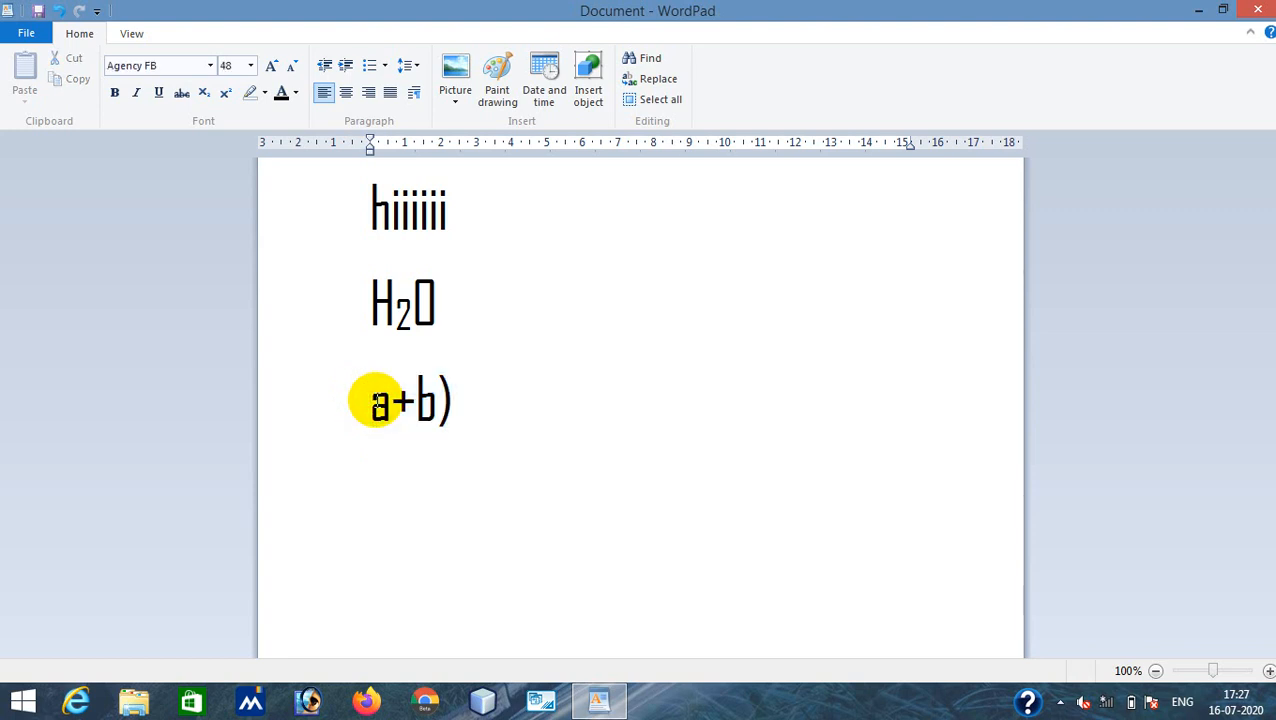
type("(")
left_click(491, 400)
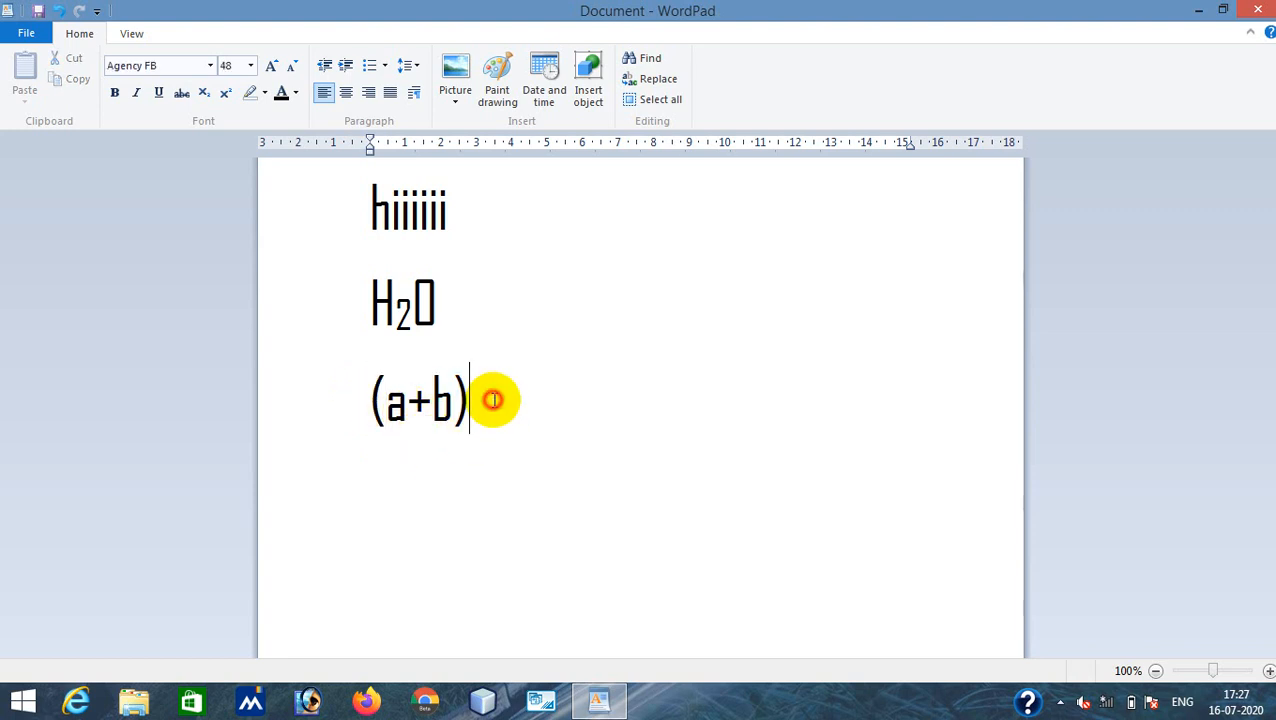
type("2")
Step: Format only the 2 after (a+b) as superscript
double_click(484, 397)
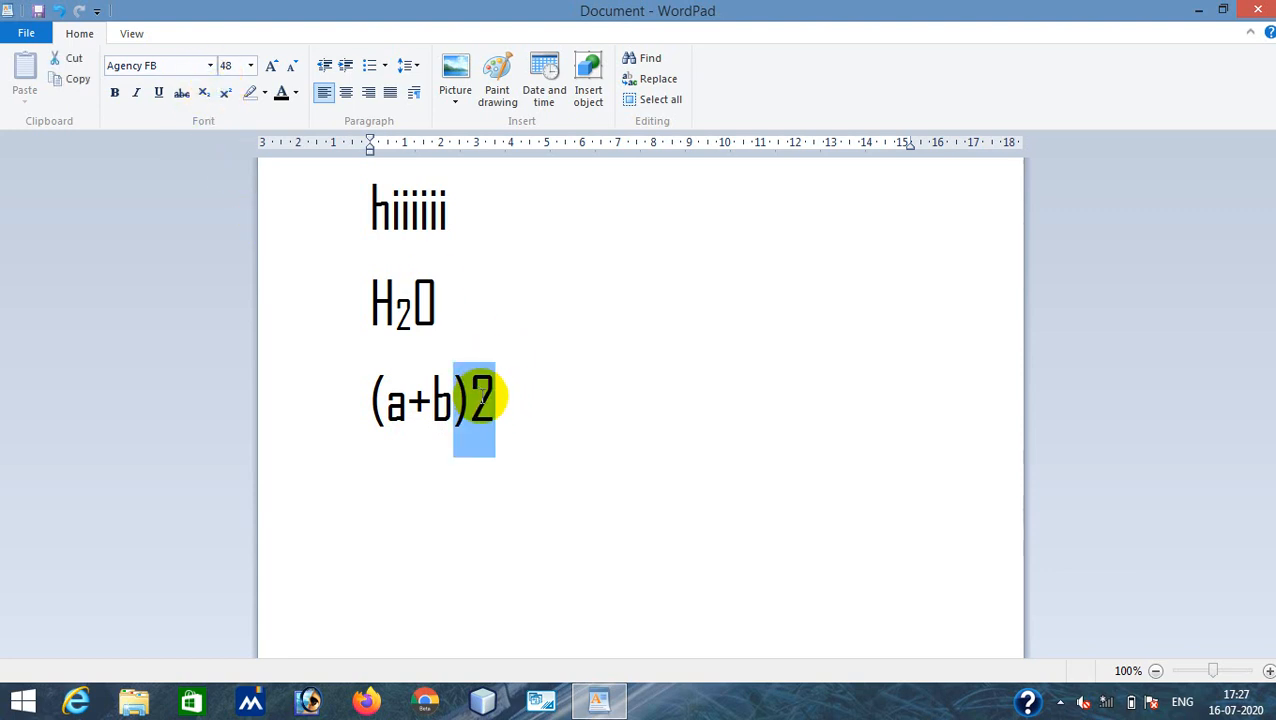
left_click(491, 398)
double_click(484, 397)
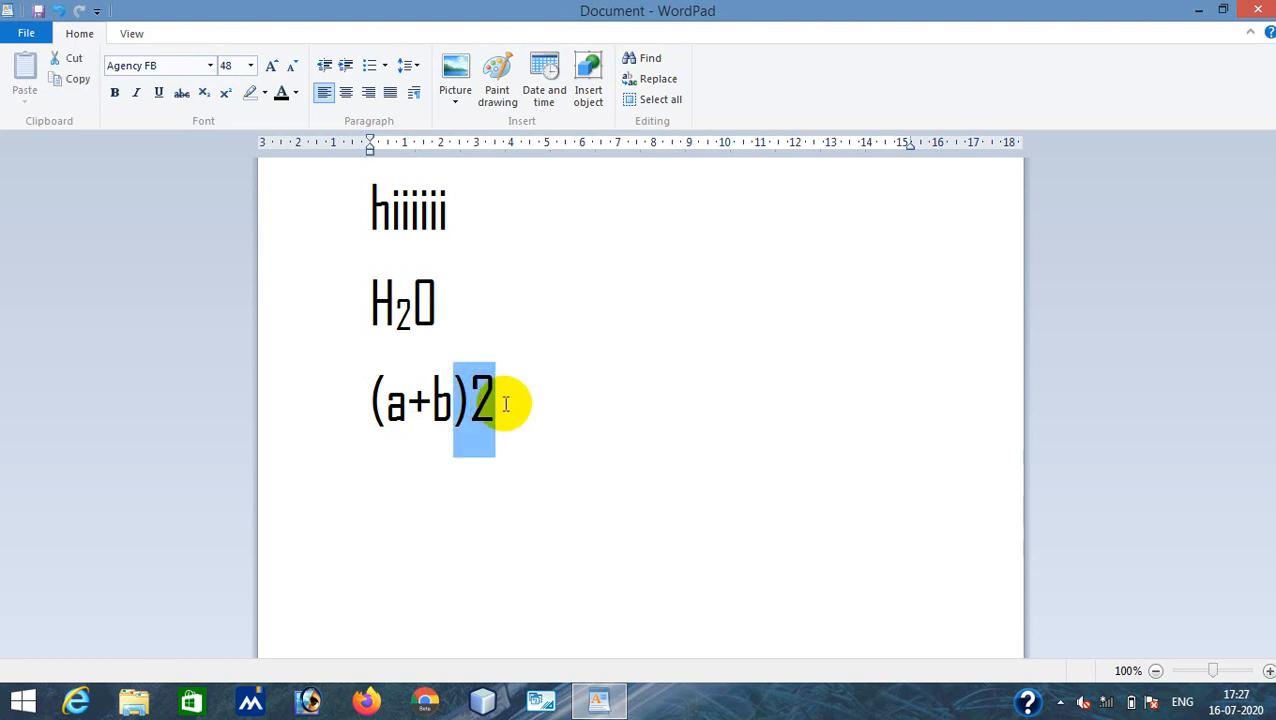
left_click(550, 427)
double_click(484, 390)
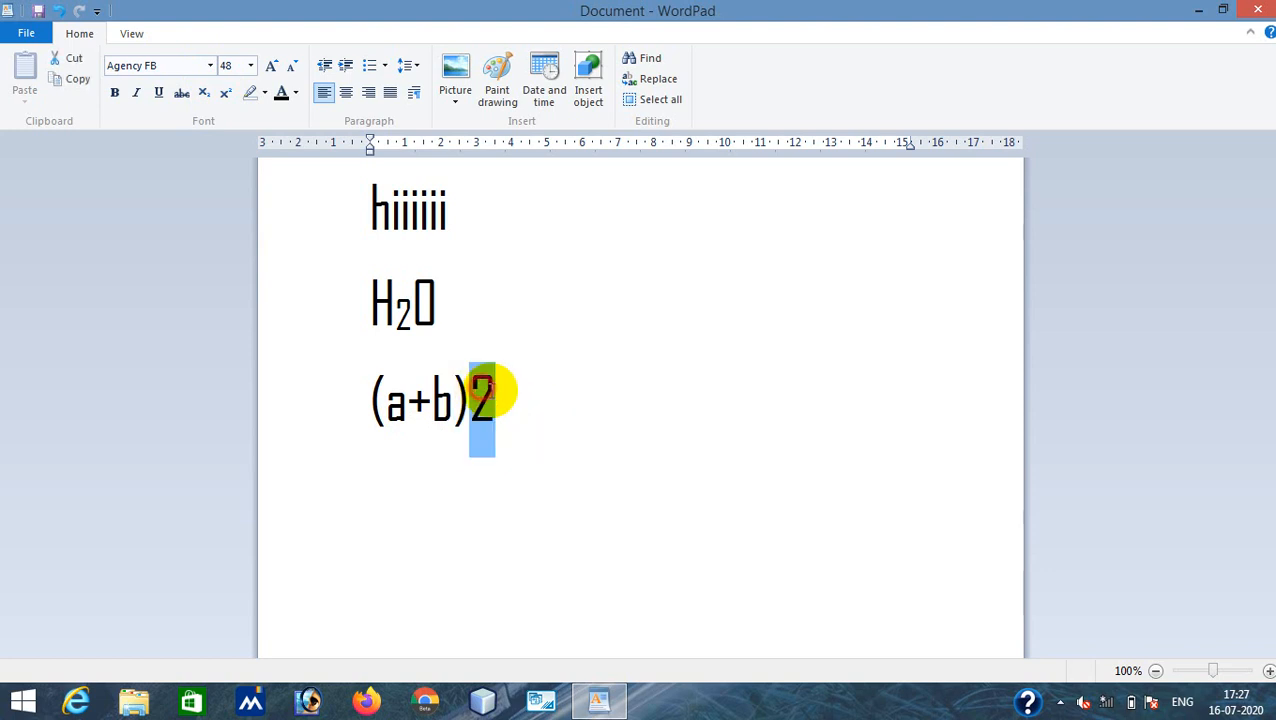
left_click(226, 92)
left_click(494, 398)
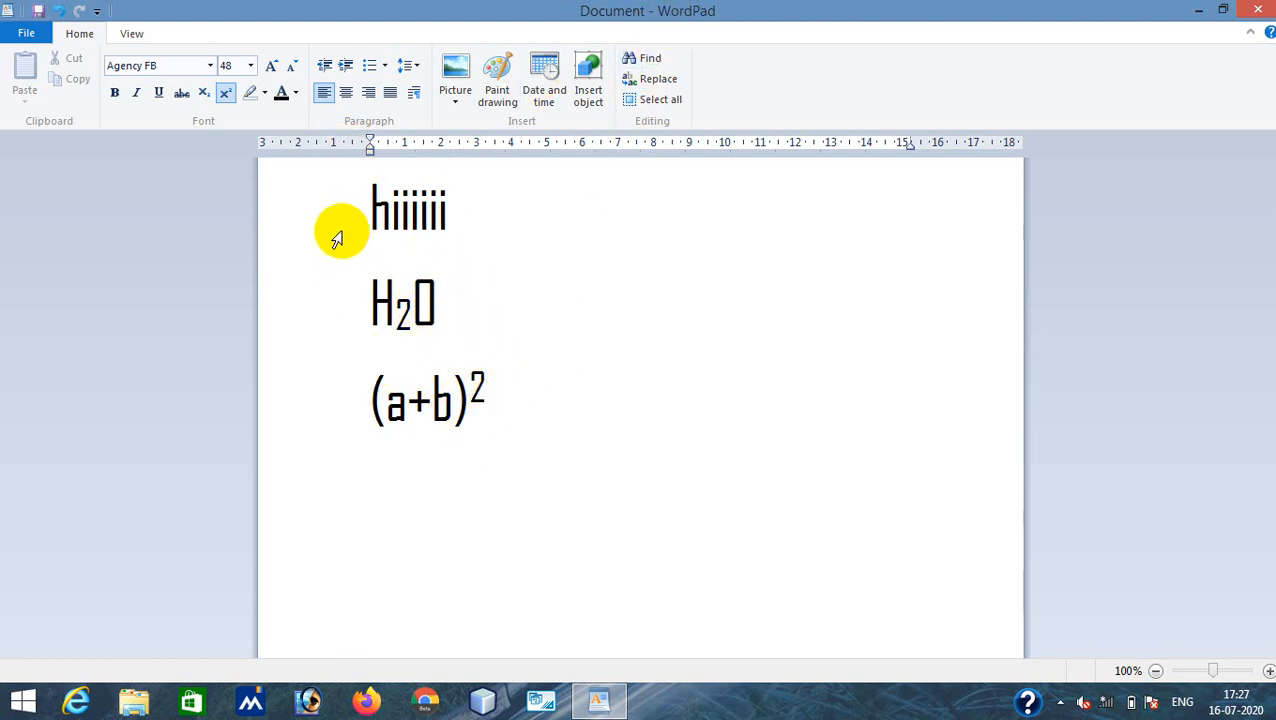
Step: Highlight the whole (a+b)² expression in yellow
left_click(265, 93)
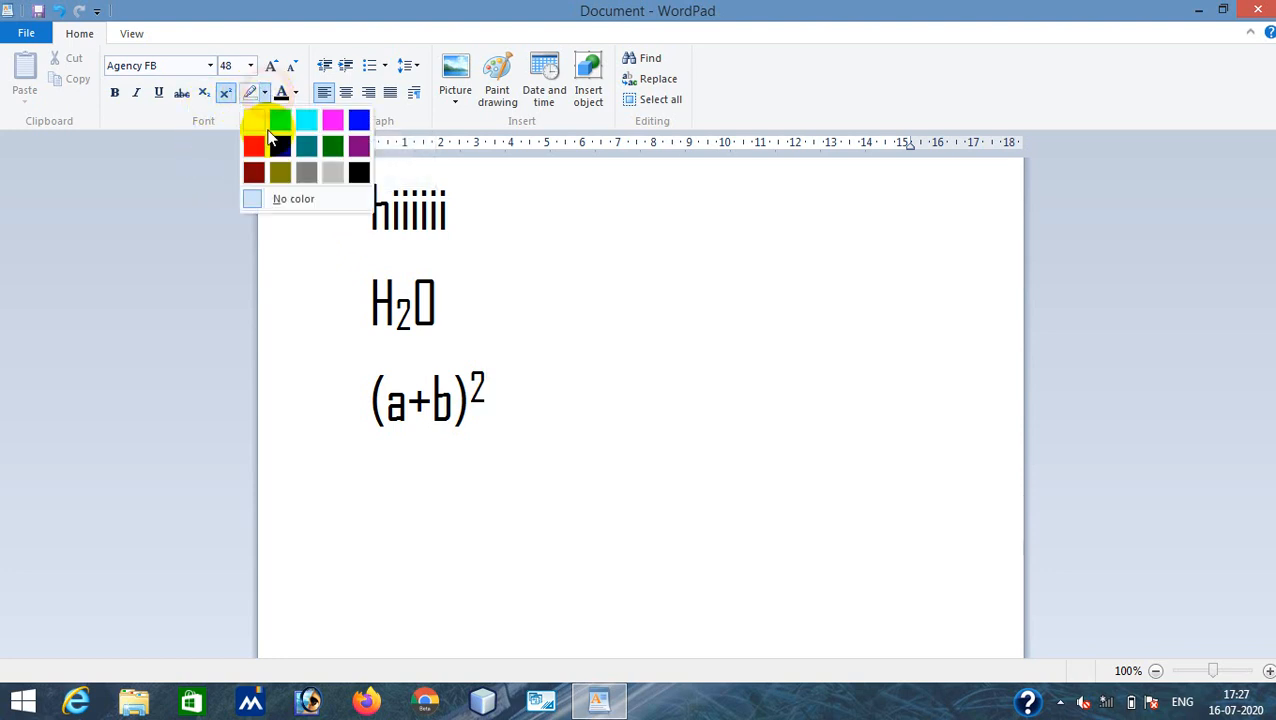
left_click(252, 122)
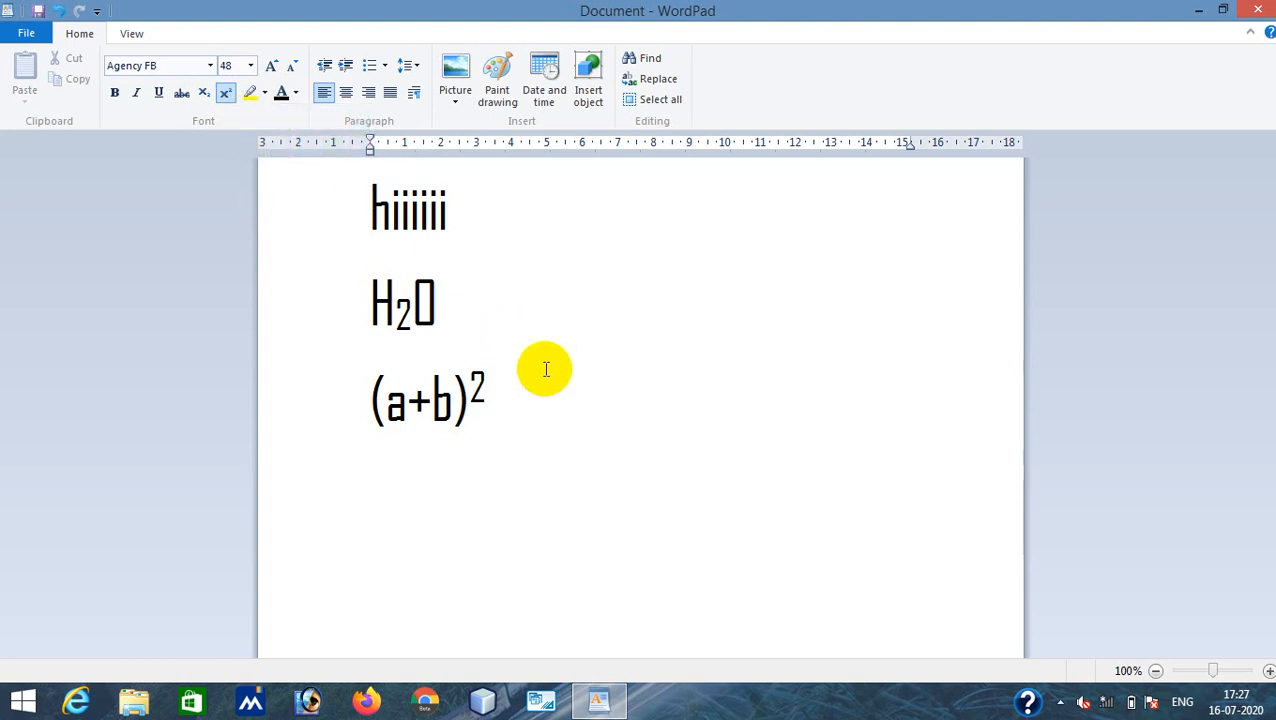
left_click_drag(533, 385, 362, 372)
left_click(250, 93)
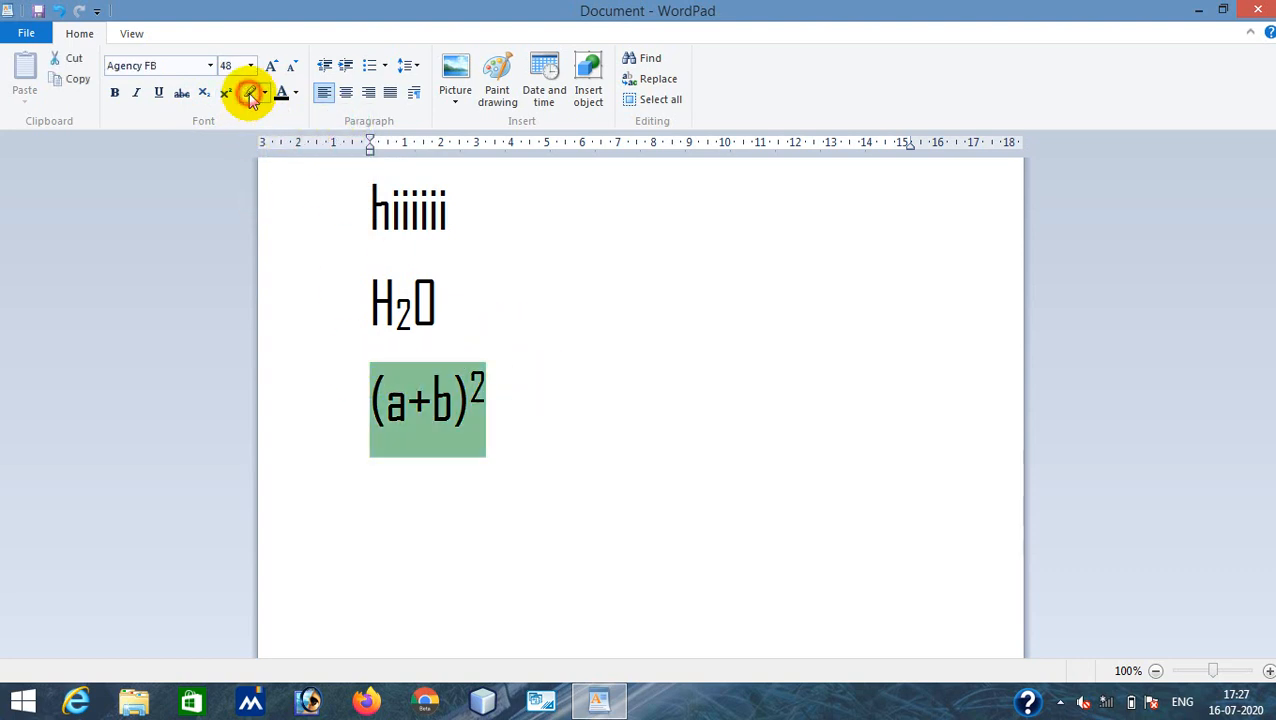
left_click(670, 425)
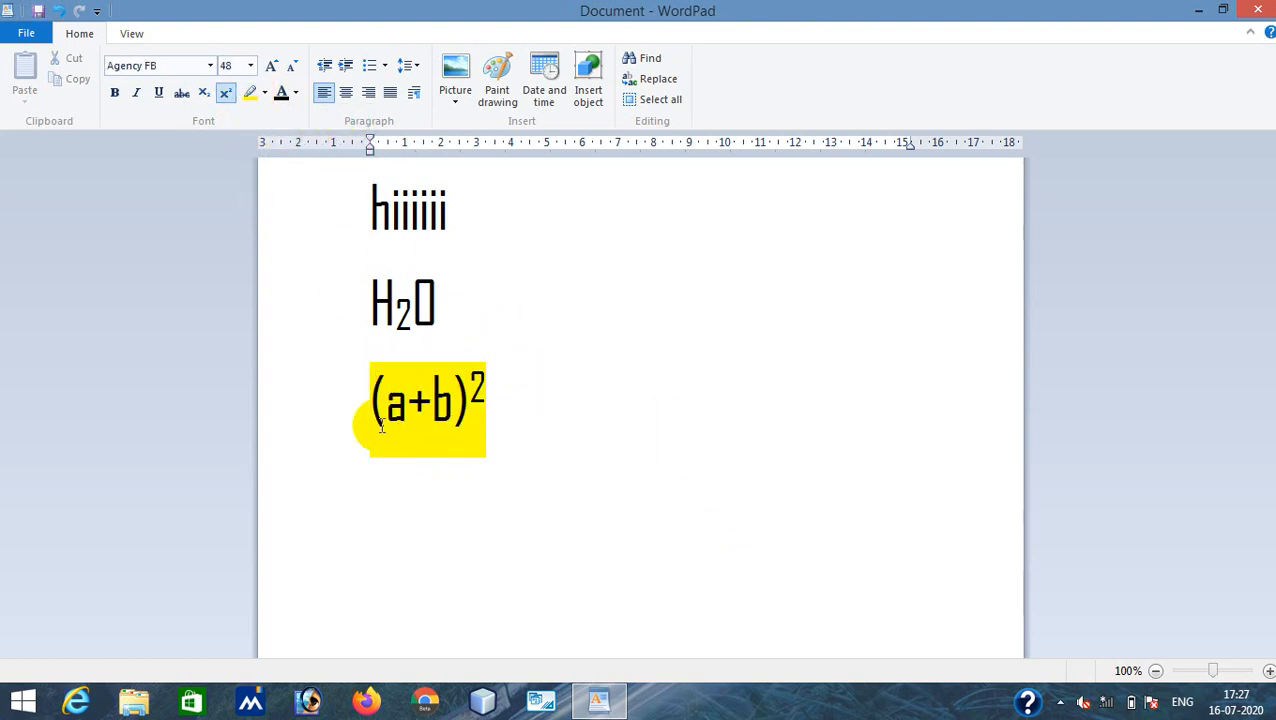
Step: Change the highlight colour of the (a+b)² expression to purple
left_click(264, 93)
left_click(289, 197)
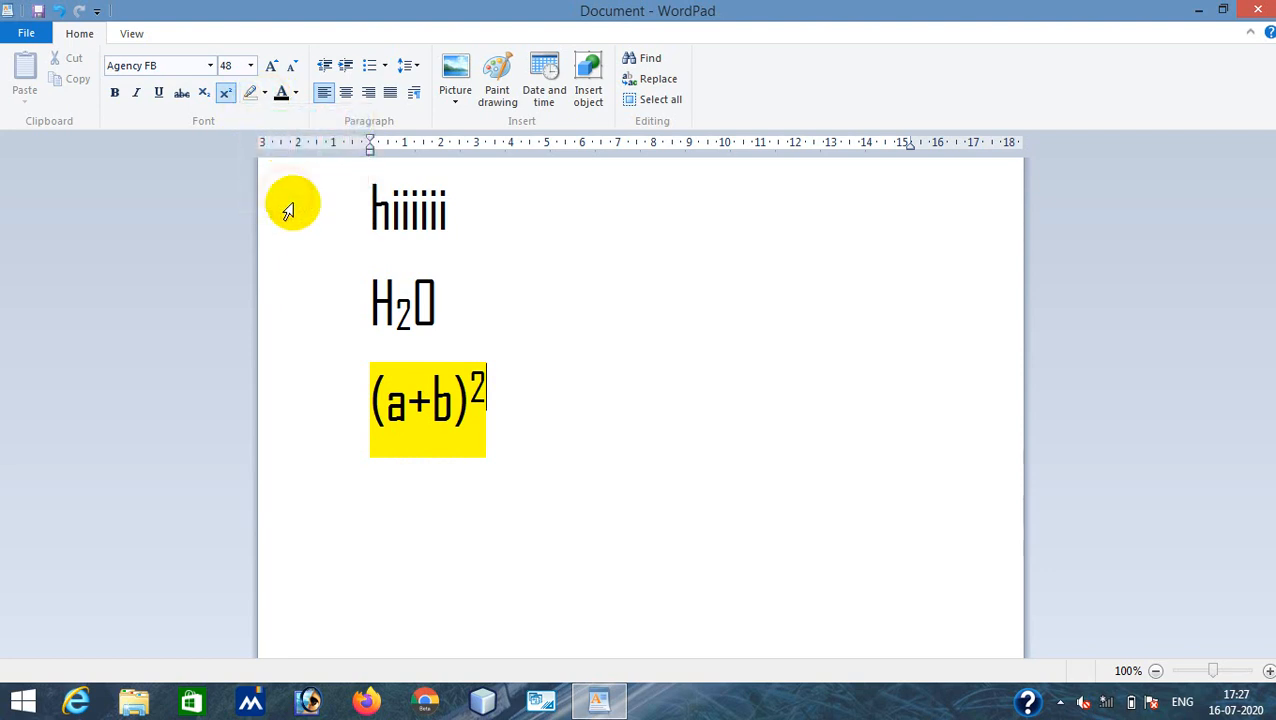
left_click(264, 93)
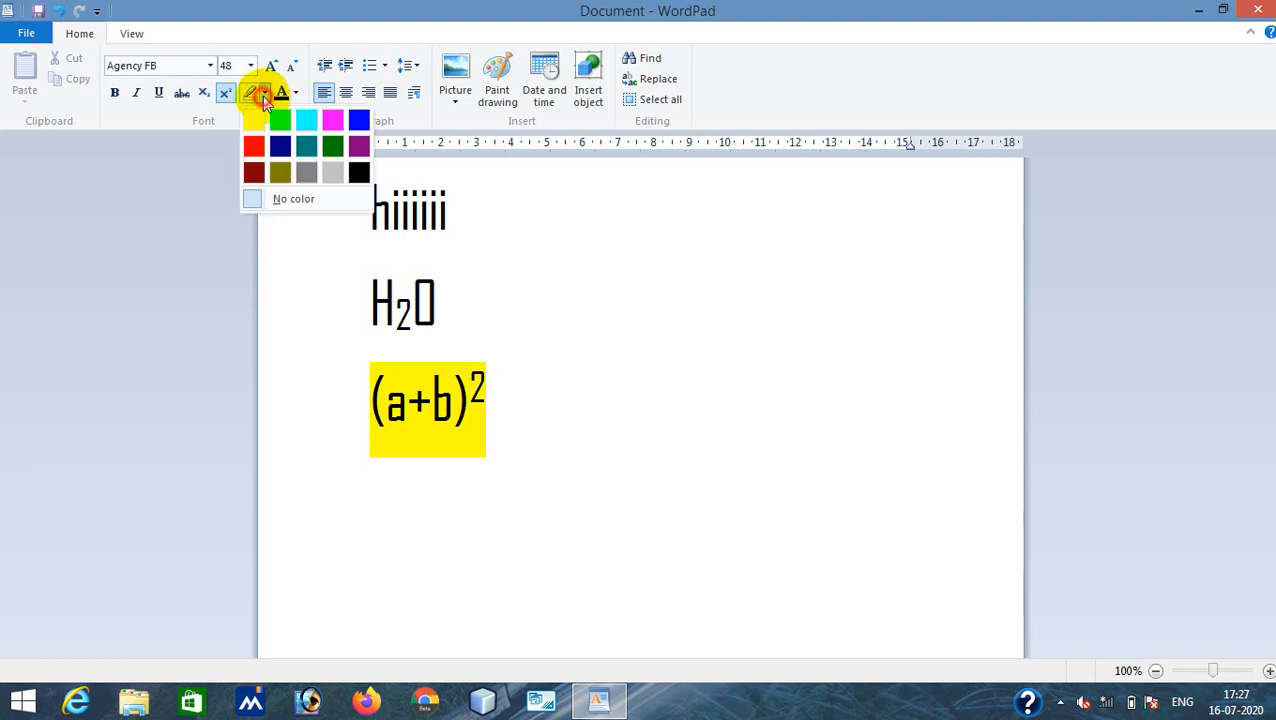
left_click(358, 150)
left_click_drag(504, 420, 370, 403)
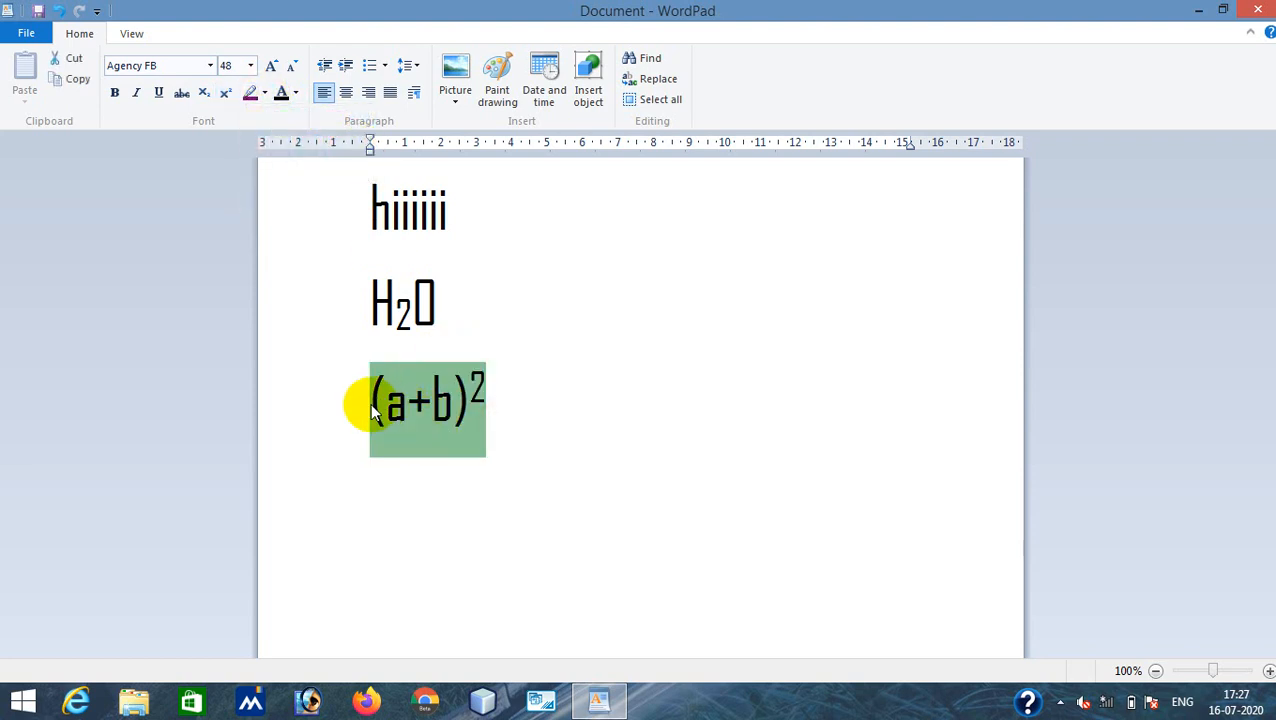
left_click(253, 97)
left_click(638, 421)
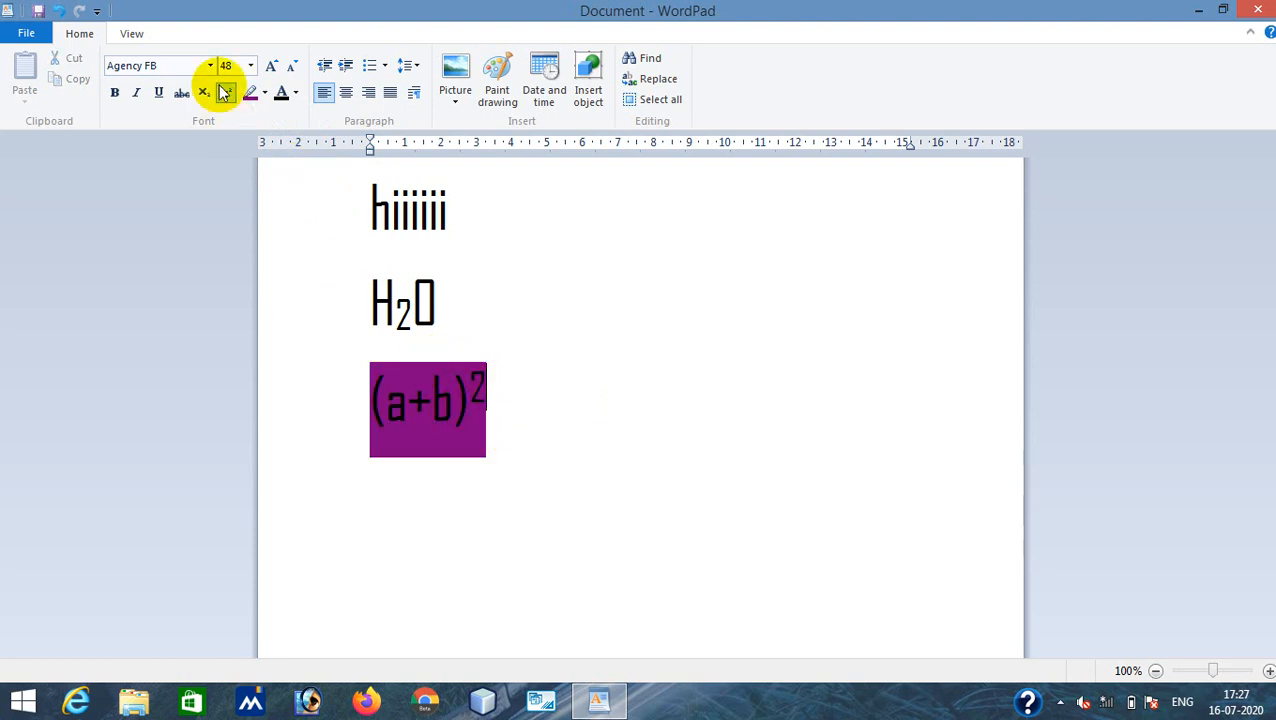
Step: Change the highlight colour of the (a+b)² expression to olive
left_click(265, 93)
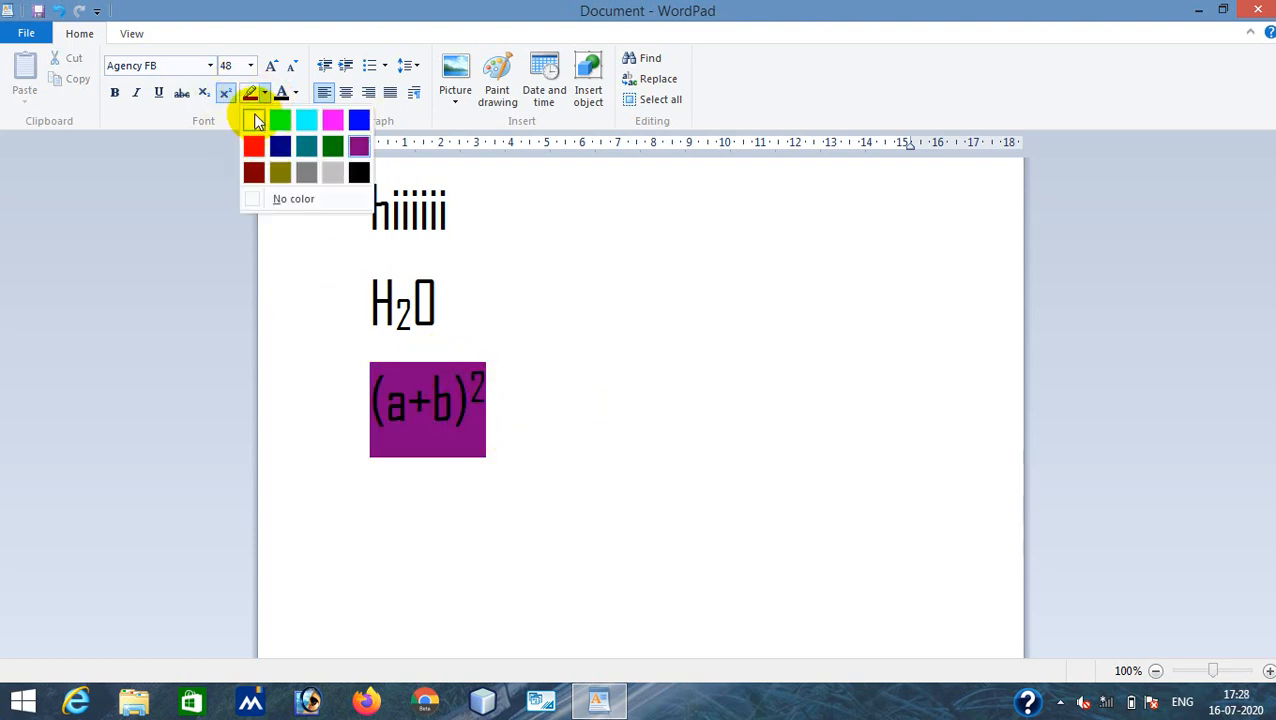
left_click(253, 116)
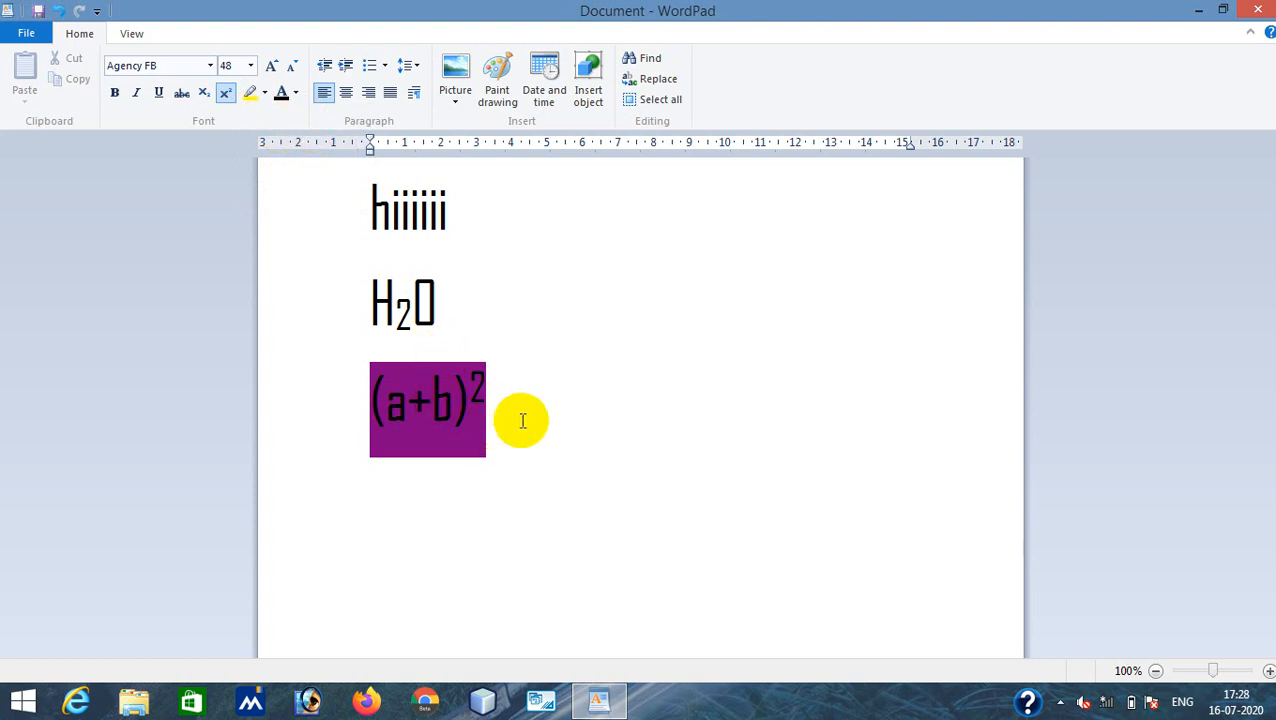
left_click_drag(514, 414, 333, 393)
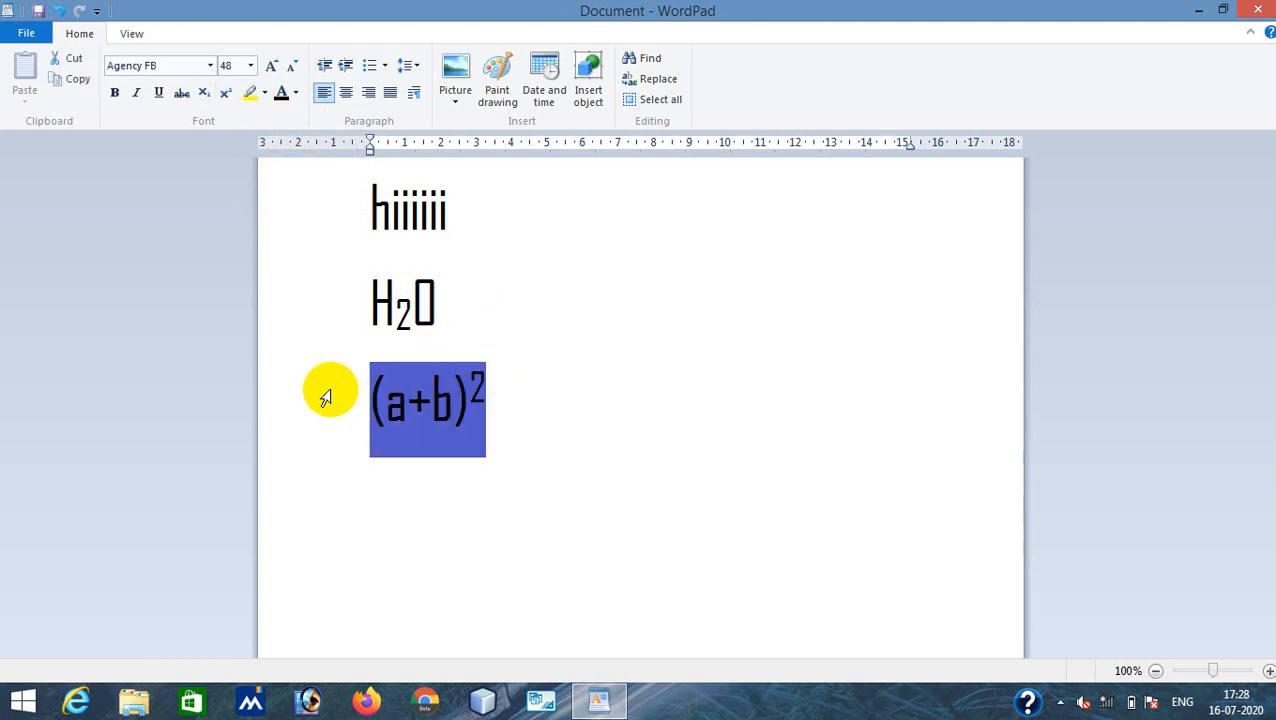
left_click(264, 93)
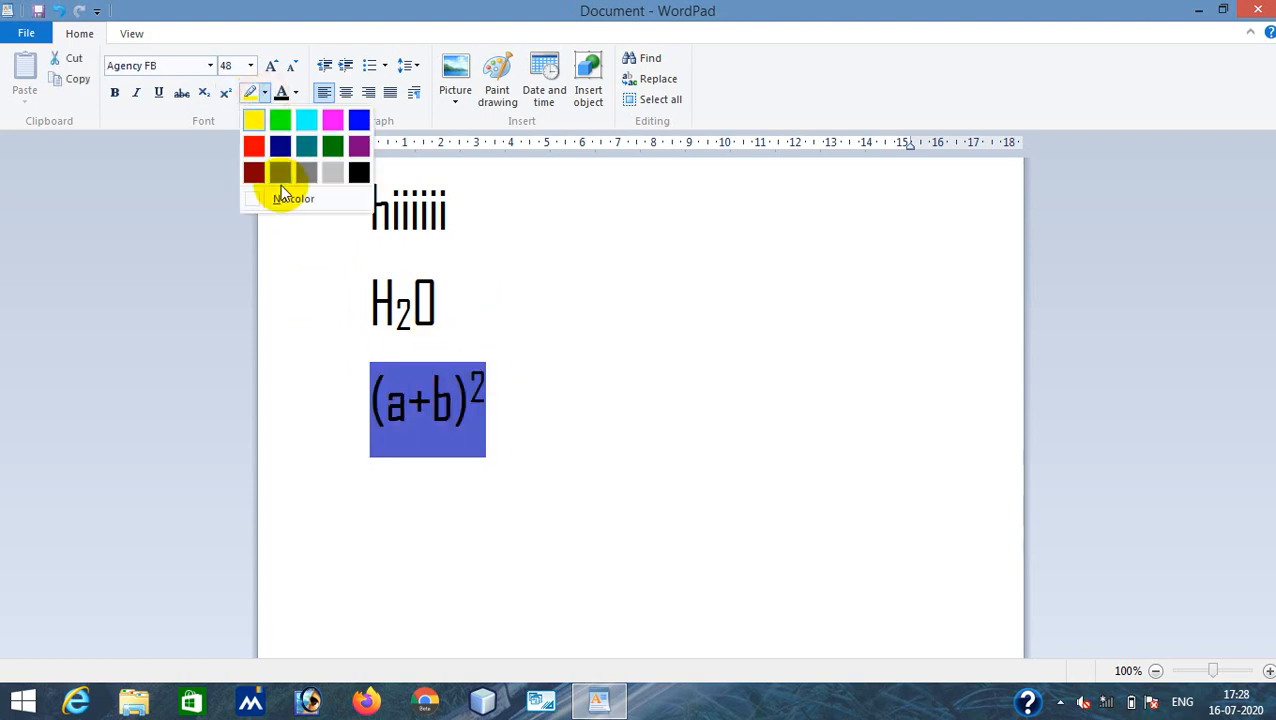
left_click(280, 178)
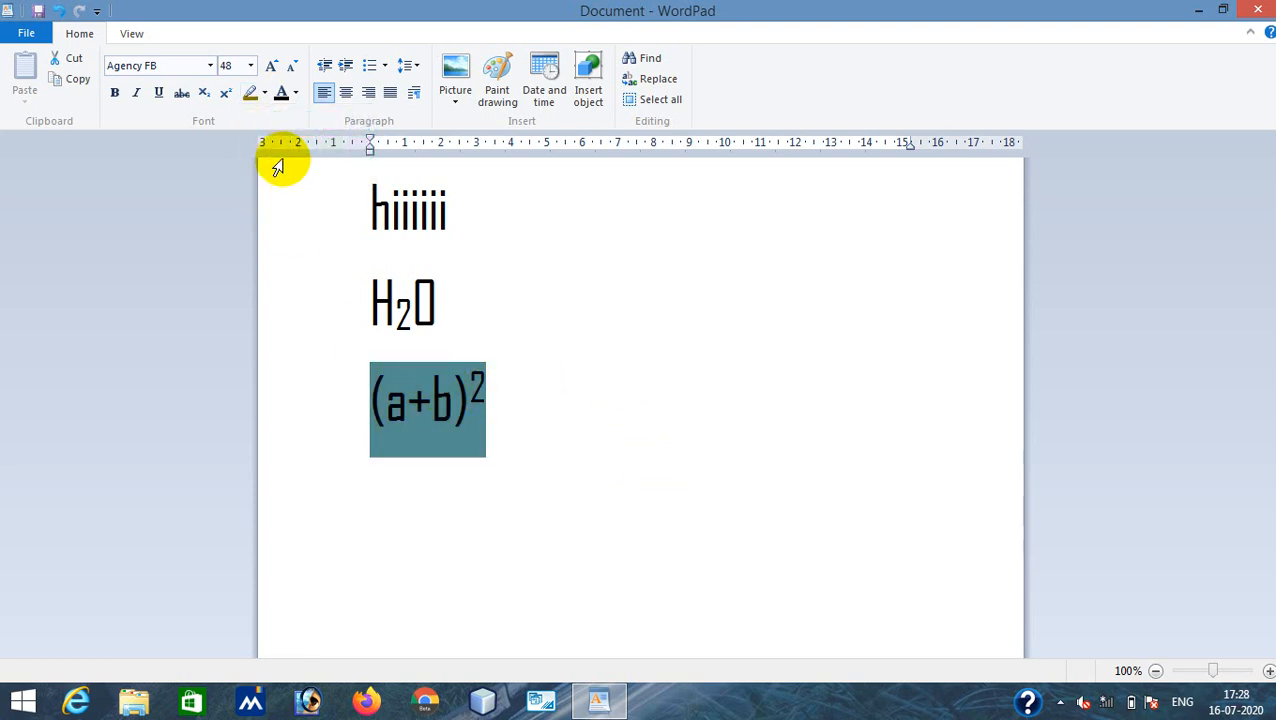
left_click(550, 249)
left_click(296, 93)
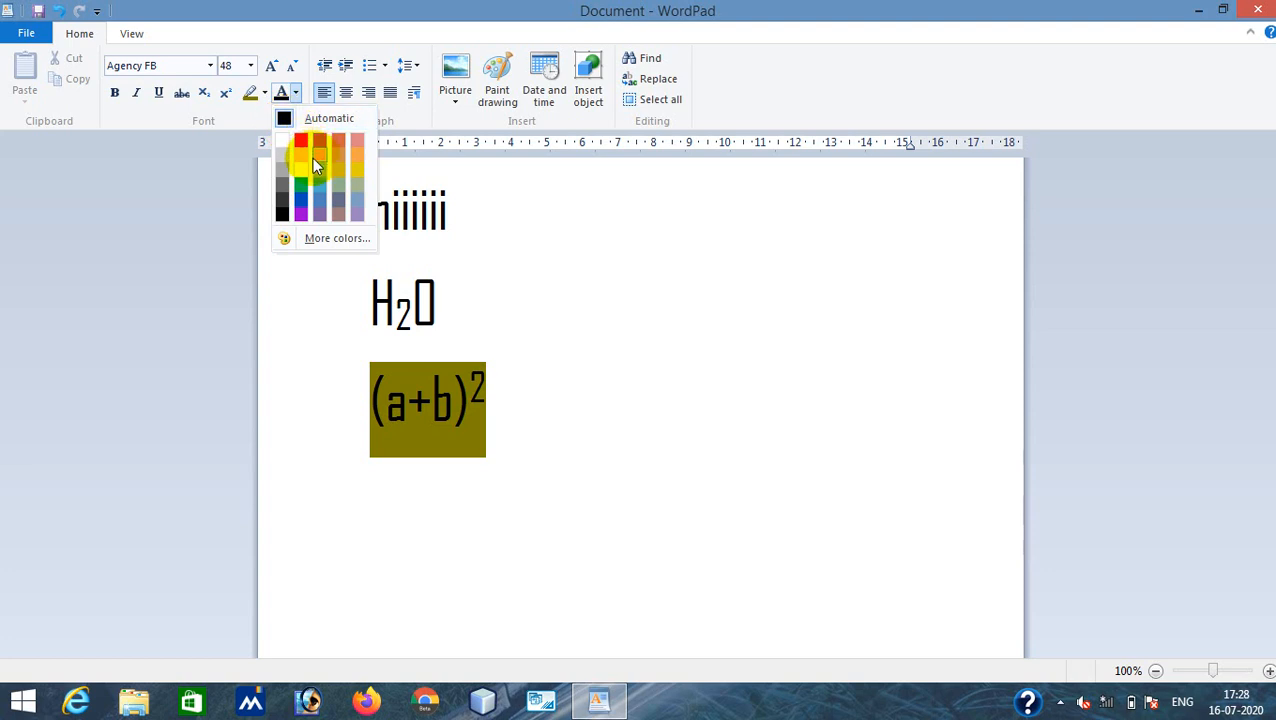
left_click(672, 288)
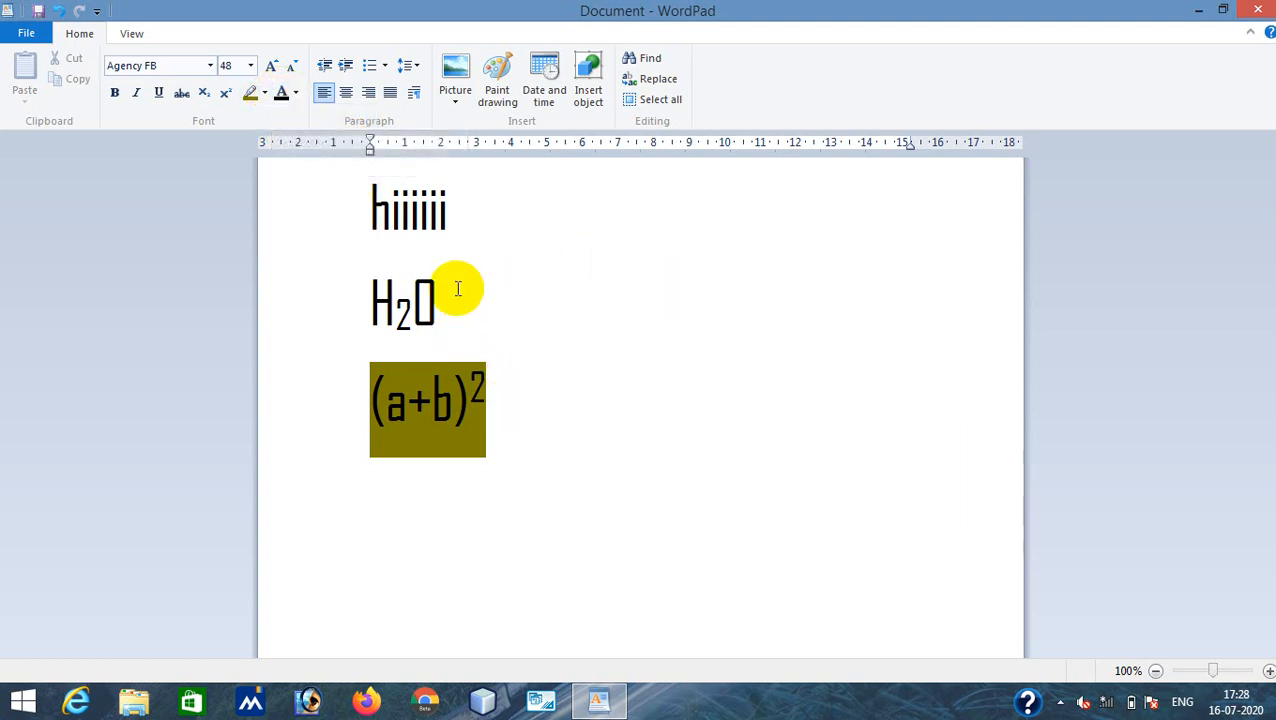
Step: Change the text colour of H₂O to yellow
left_click_drag(456, 289, 369, 289)
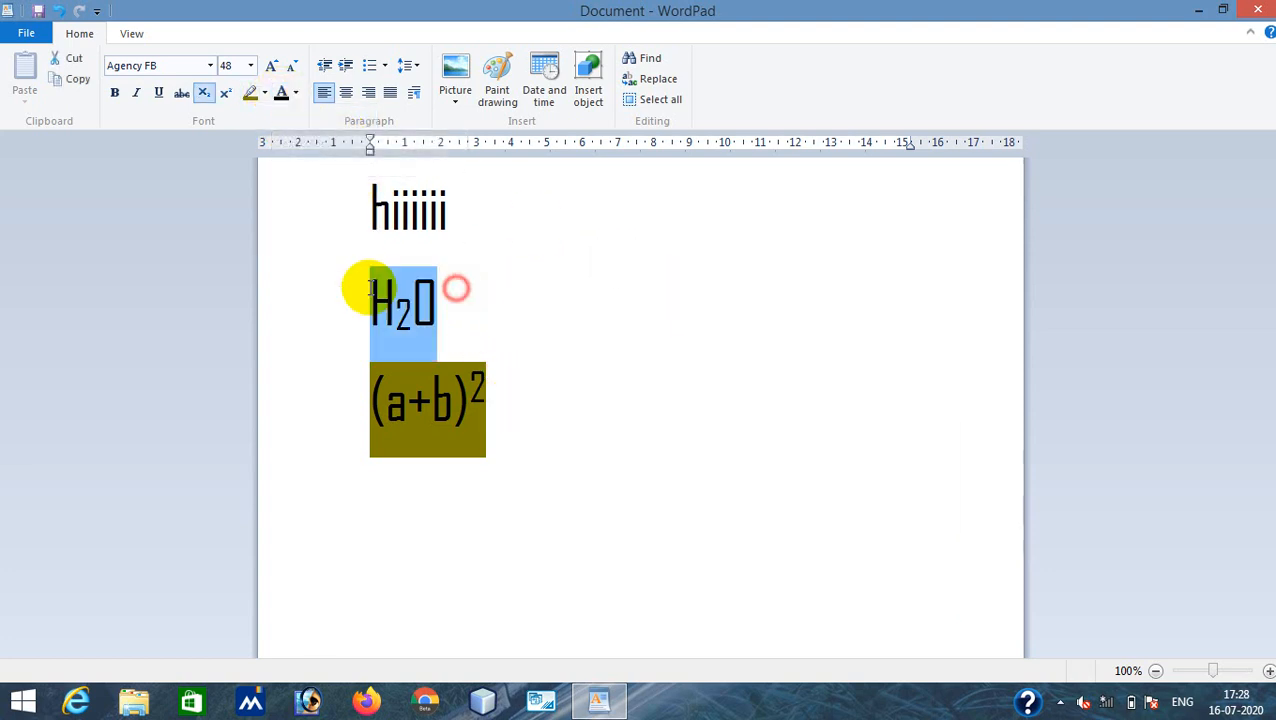
left_click(296, 101)
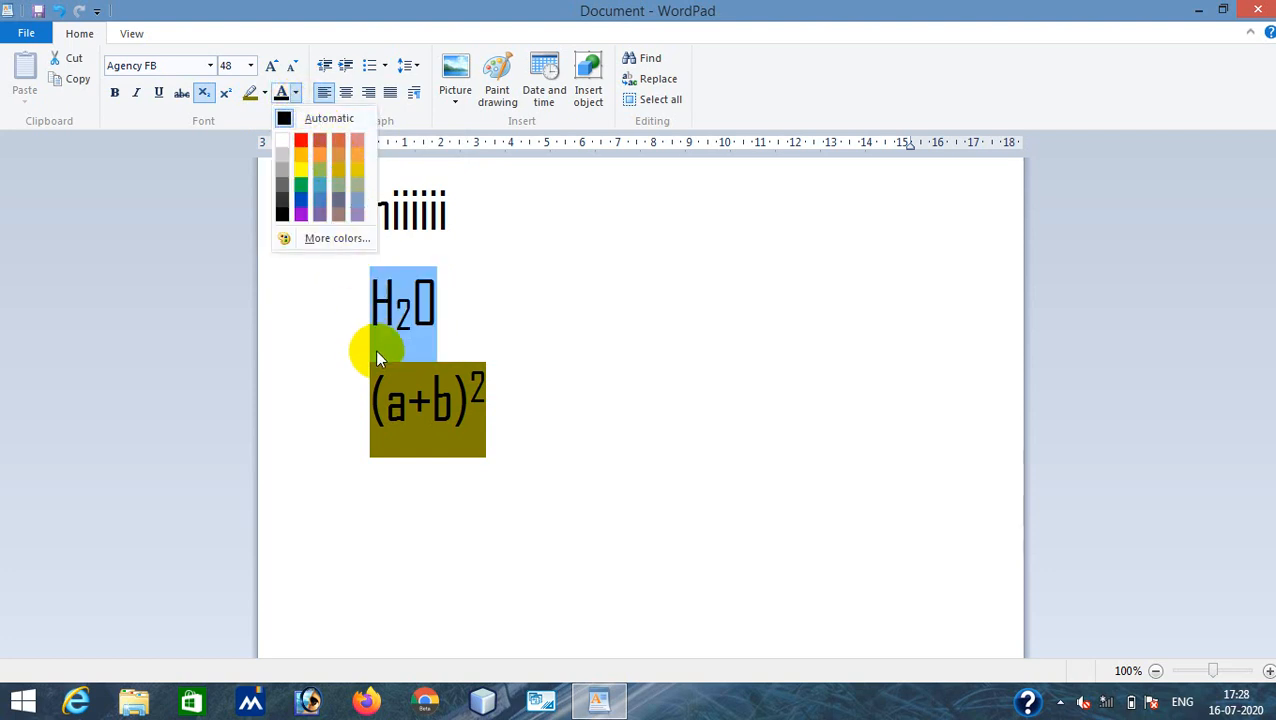
left_click(300, 172)
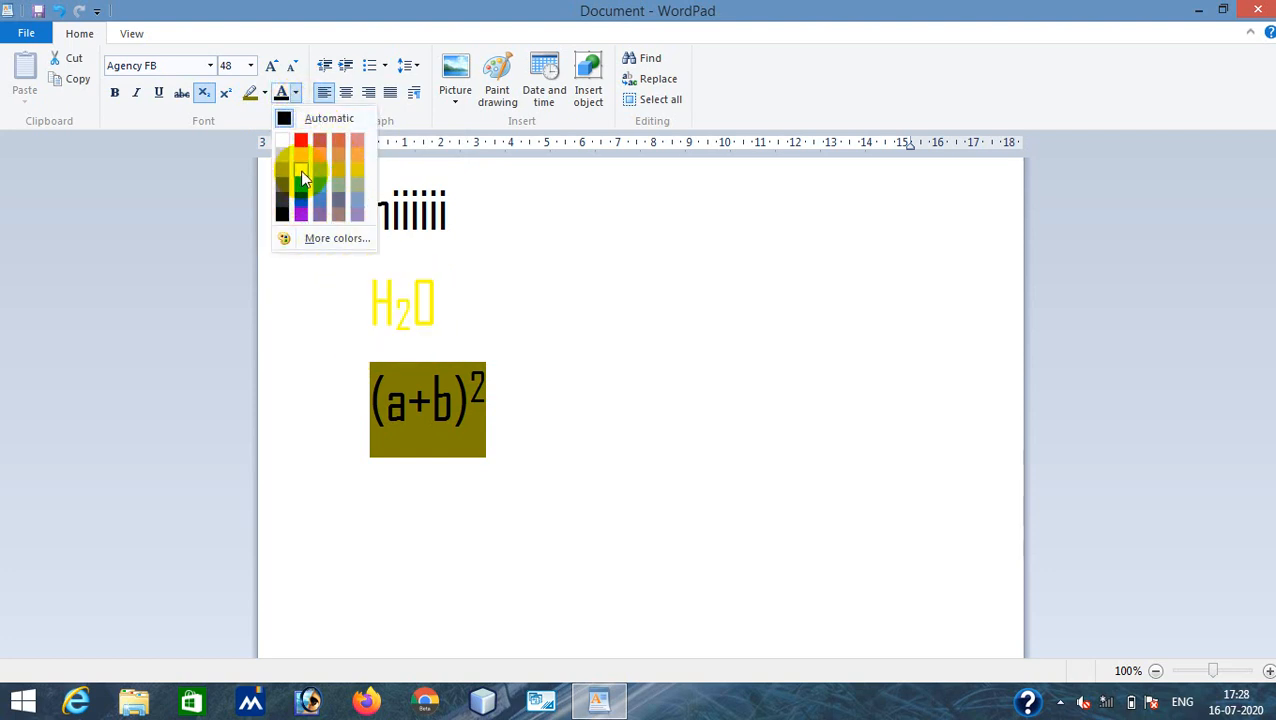
Step: Change the text colour of H₂O to red
left_click(295, 93)
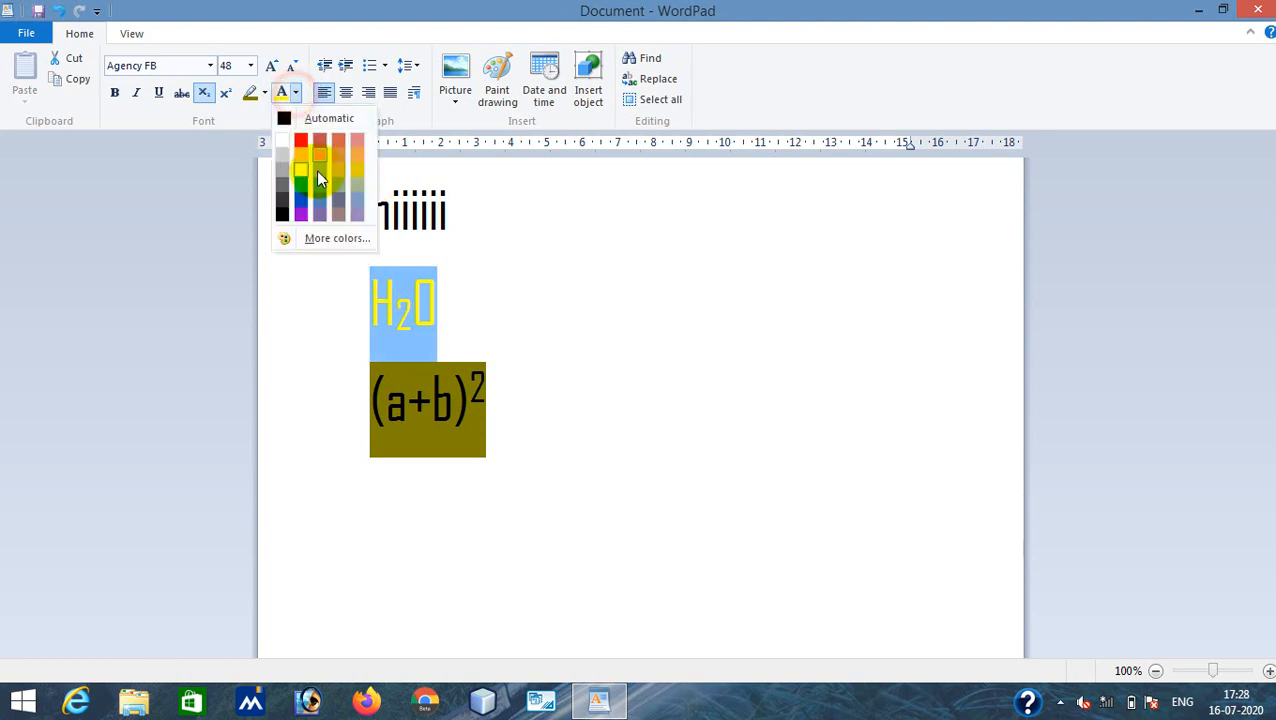
left_click(303, 141)
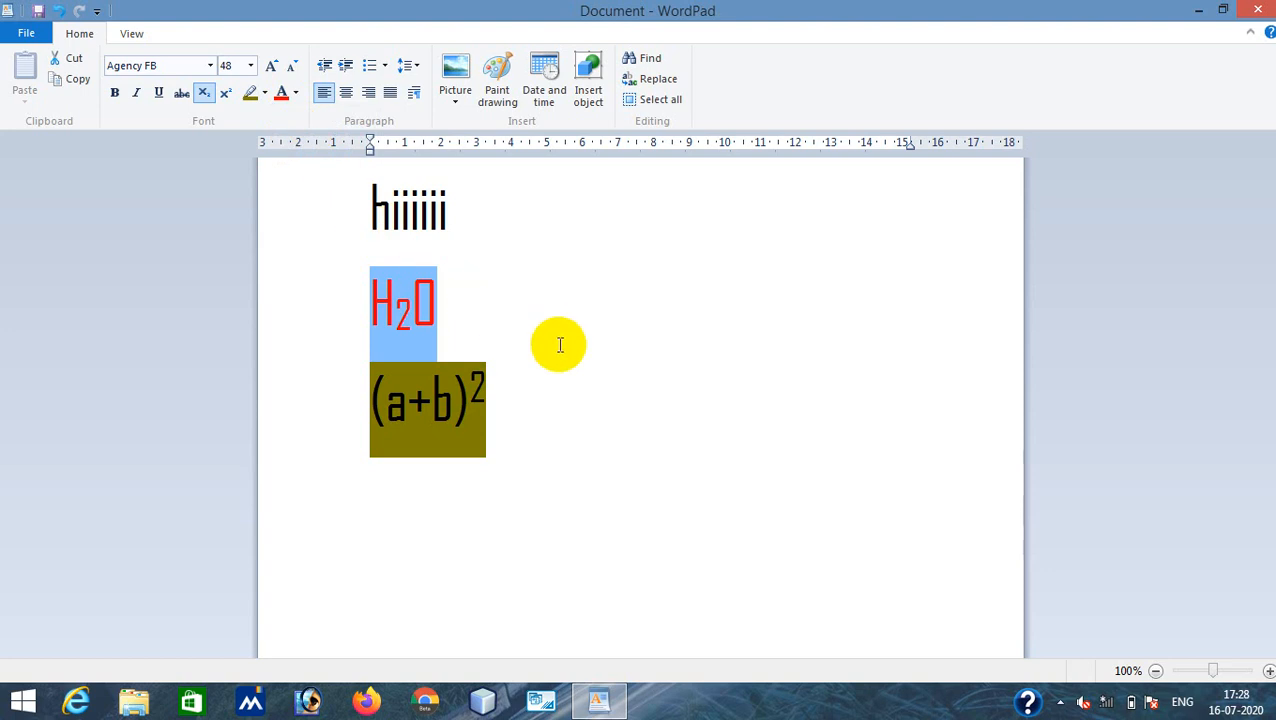
left_click(554, 479)
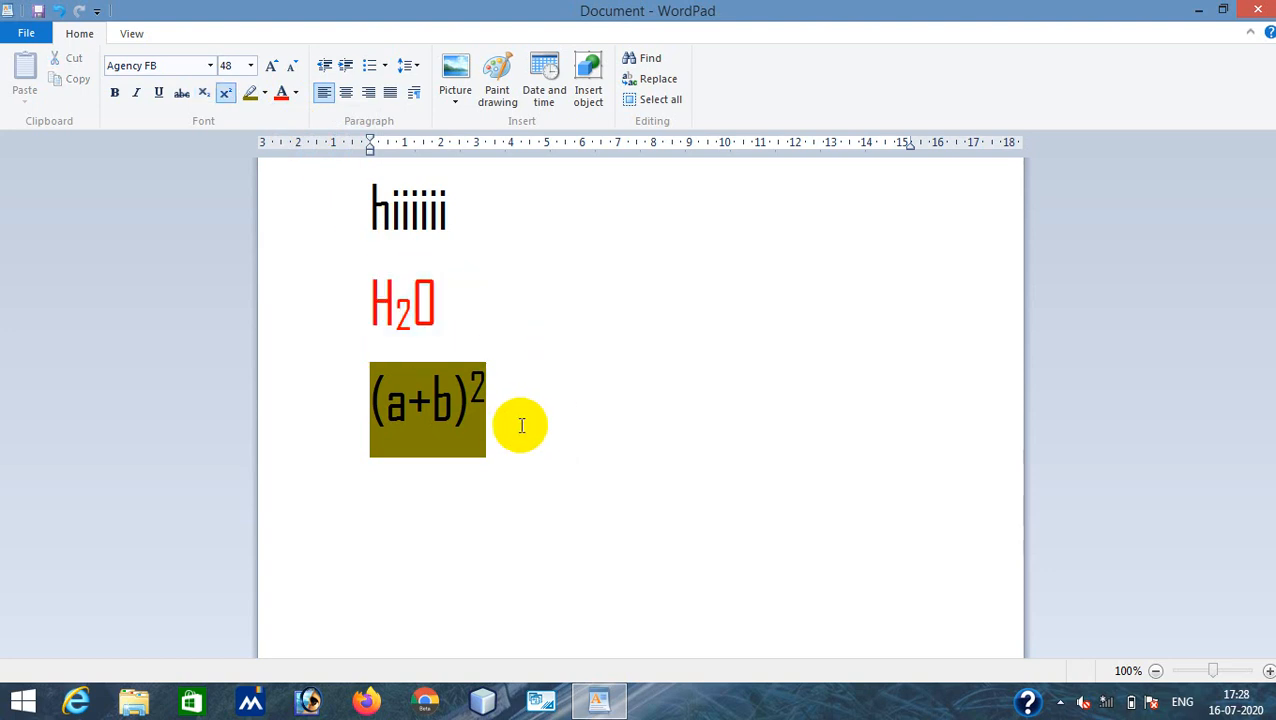
Step: Add two sample lines a few blank lines below (a+b)²: one of repeated "dg" and one of "sdf" continued with many f's
left_click_drag(518, 424, 447, 322)
left_click(588, 397)
left_click(504, 406)
key("Return")
key("Return")
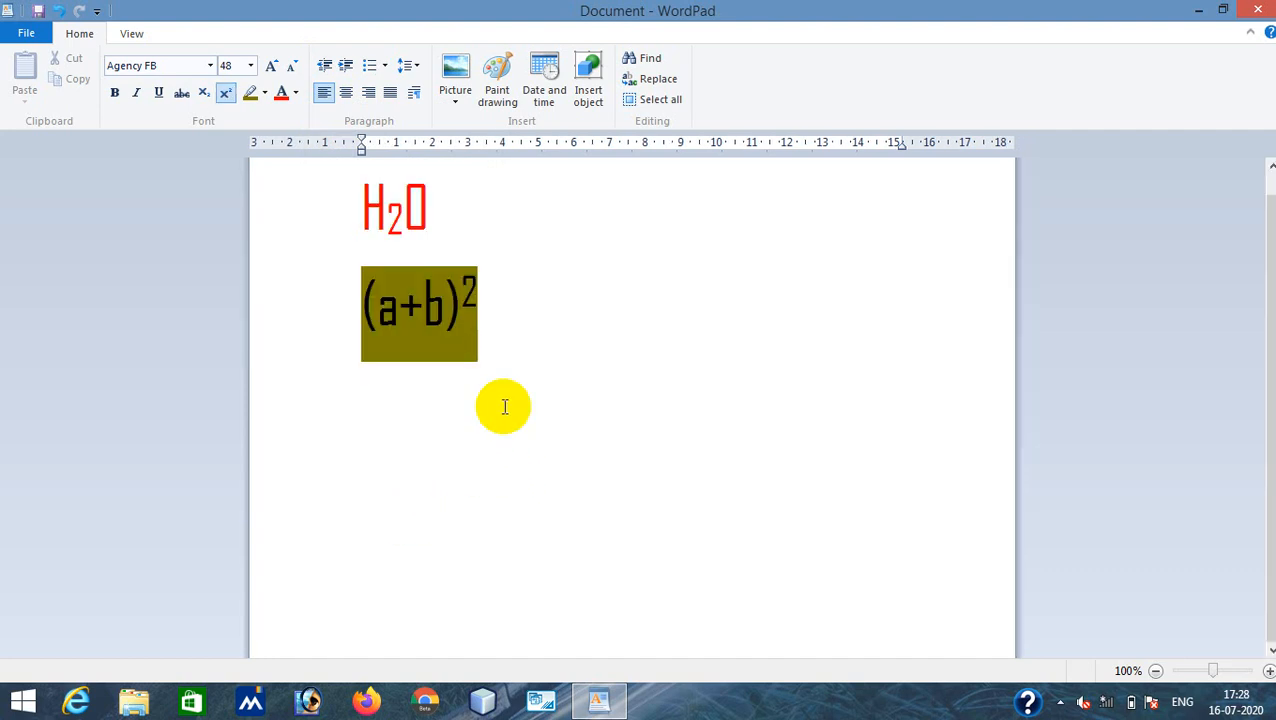
type("dgdgdgdgdgdgdgdgdgdgdgdgdgdgdgdg")
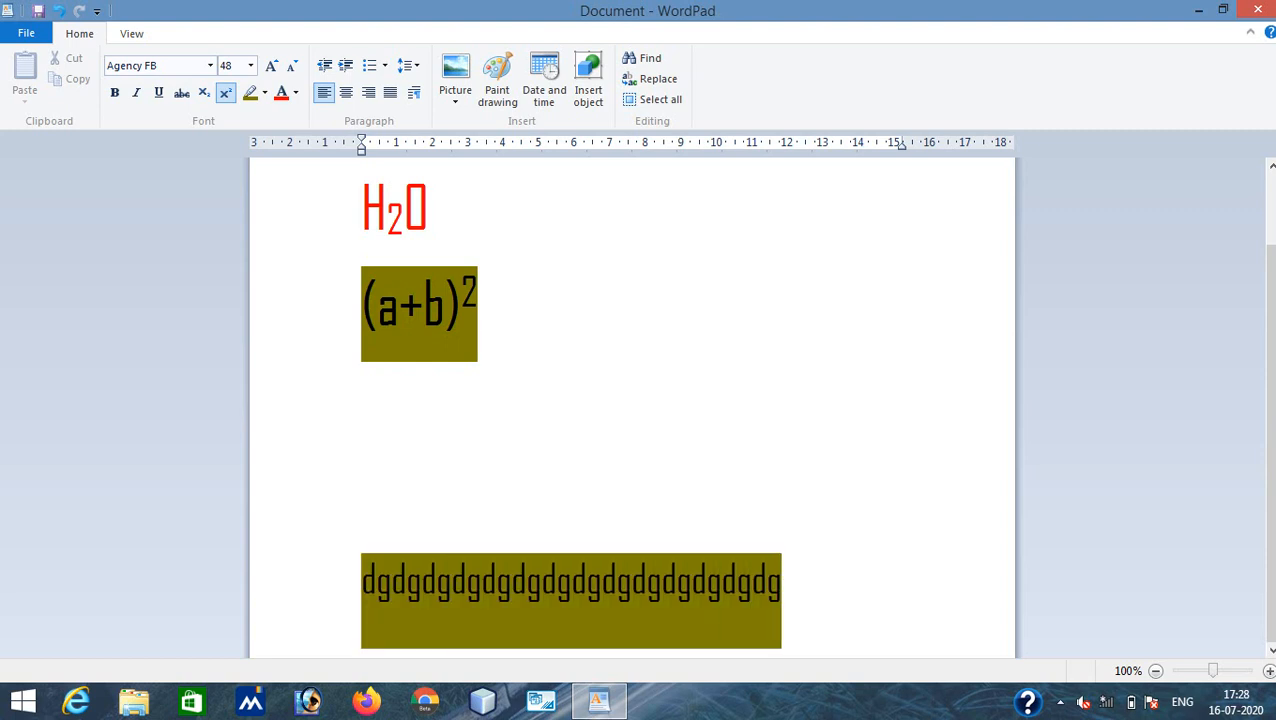
key("Return")
type("sdf")
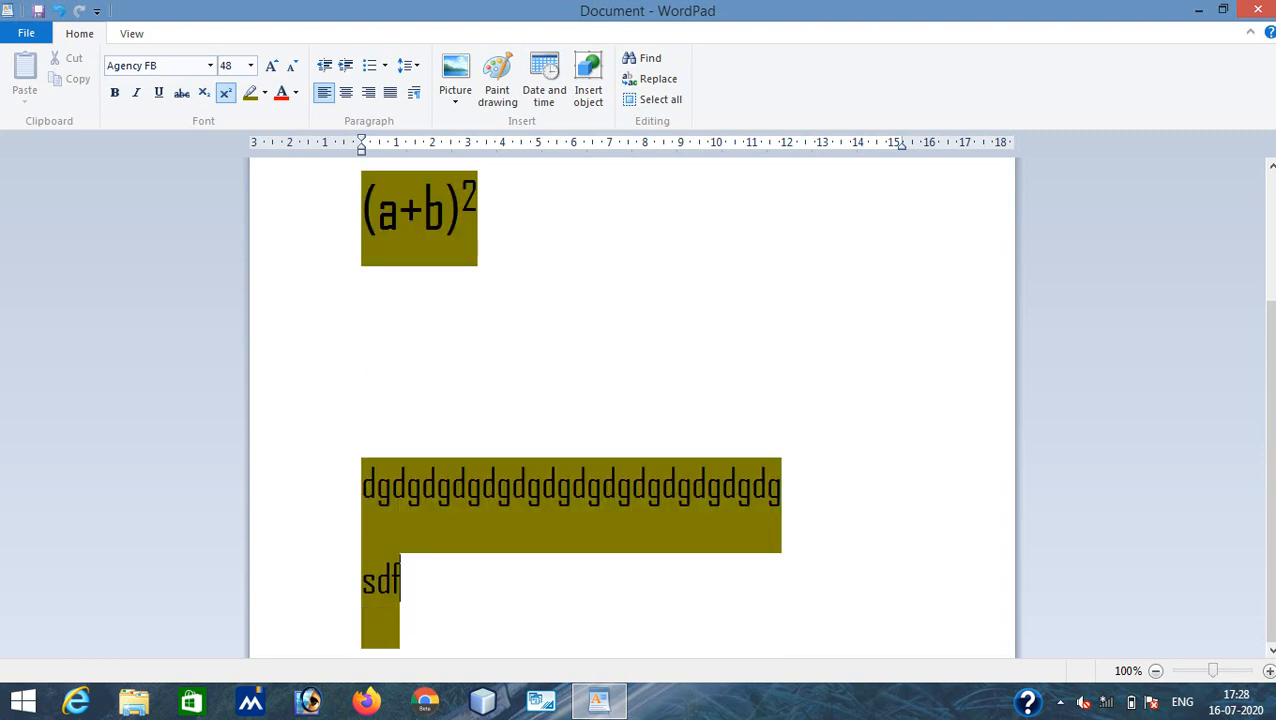
type("fffffffffffffffffffffffffffffffffffffffffffffffffffffffffffffffff")
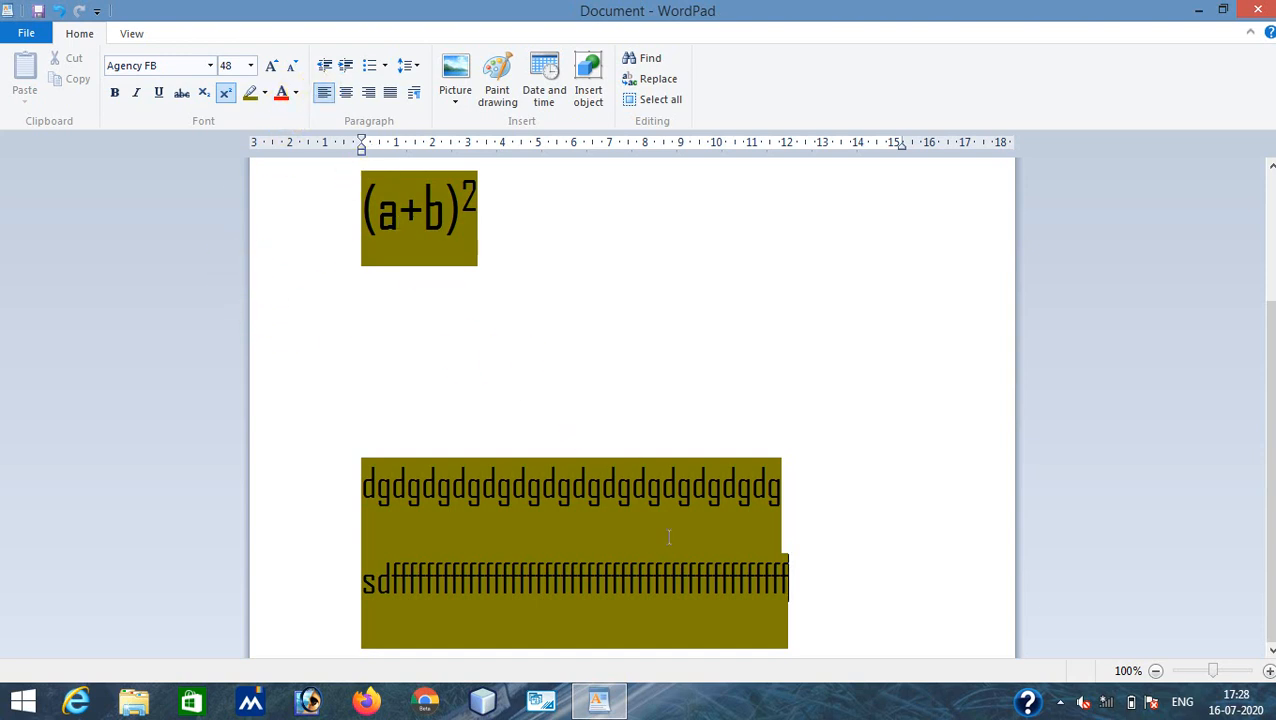
Step: Try centre and right alignment on the two sample lines, ending with them justified
left_click_drag(806, 606, 350, 428)
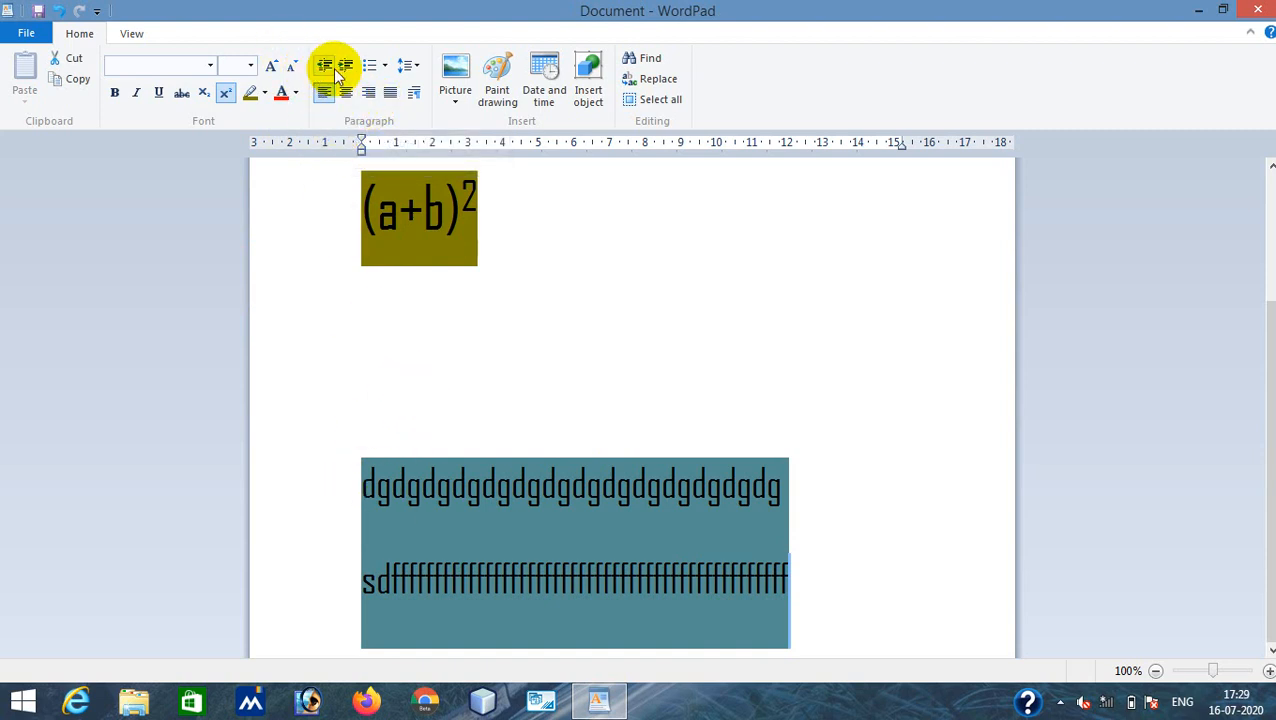
left_click(346, 94)
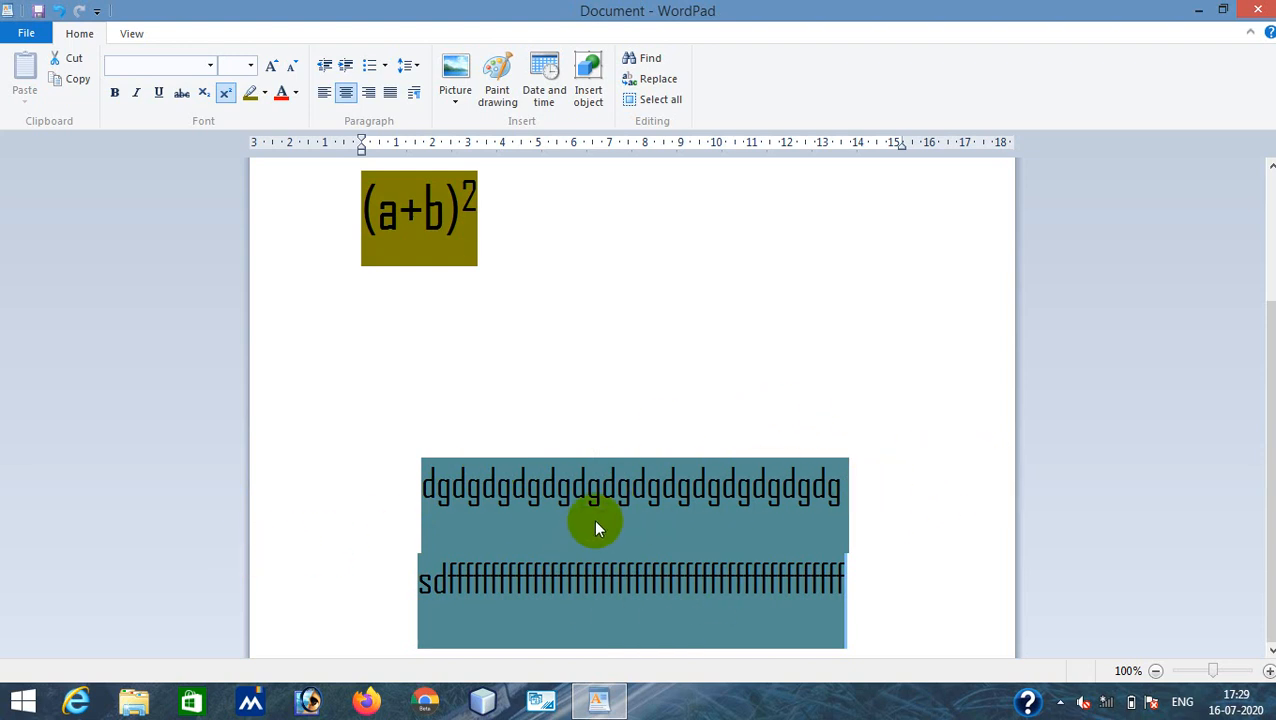
left_click(368, 92)
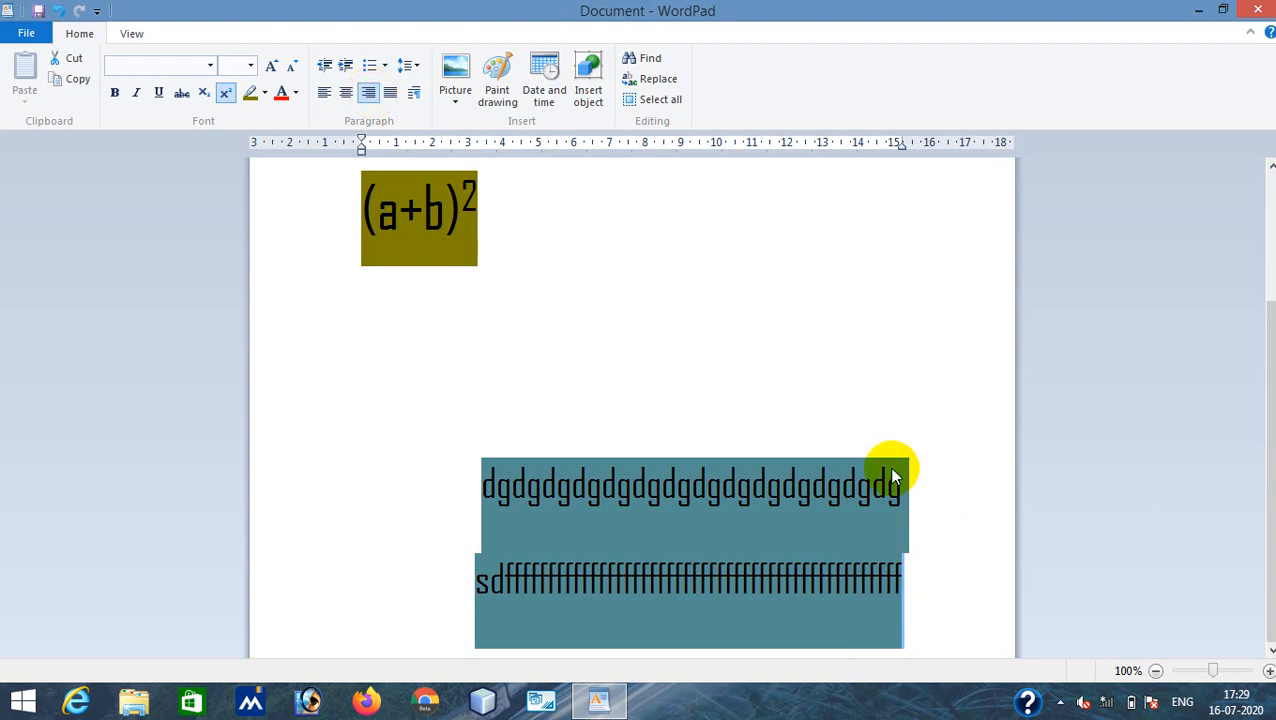
left_click(390, 94)
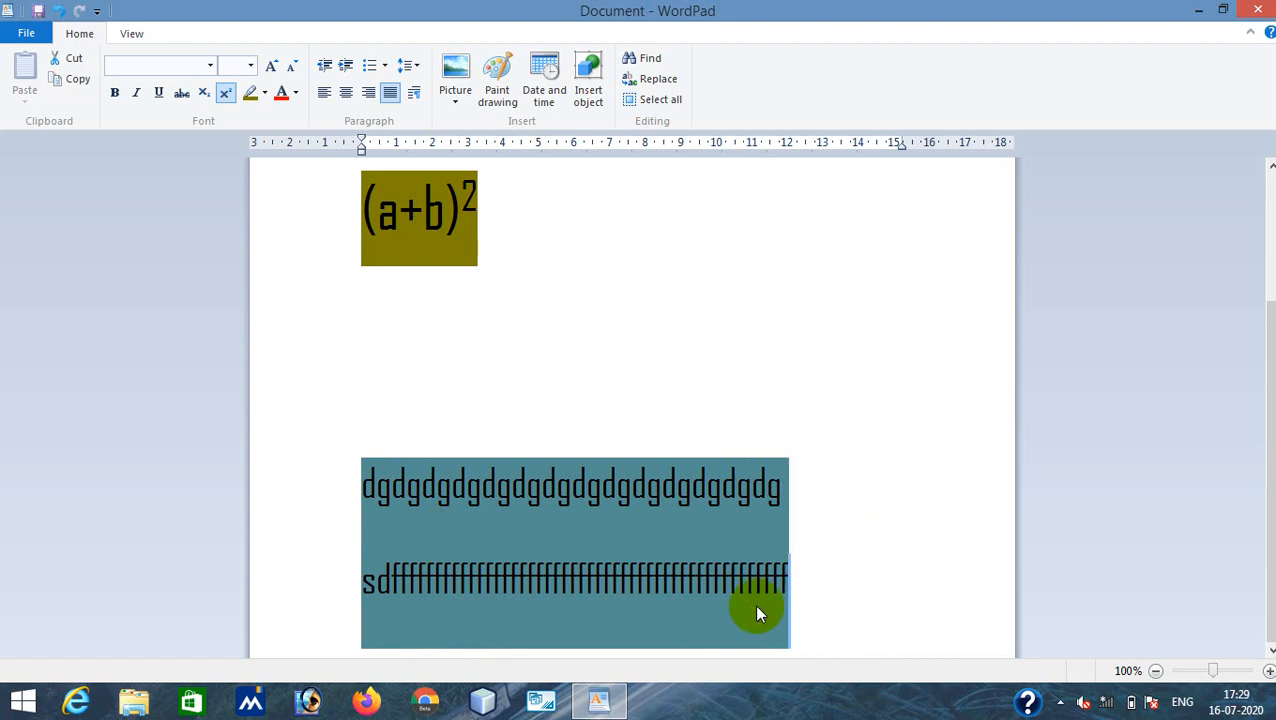
Step: Set the left indentation of the two sample paragraphs to 5 cm
left_click(414, 93)
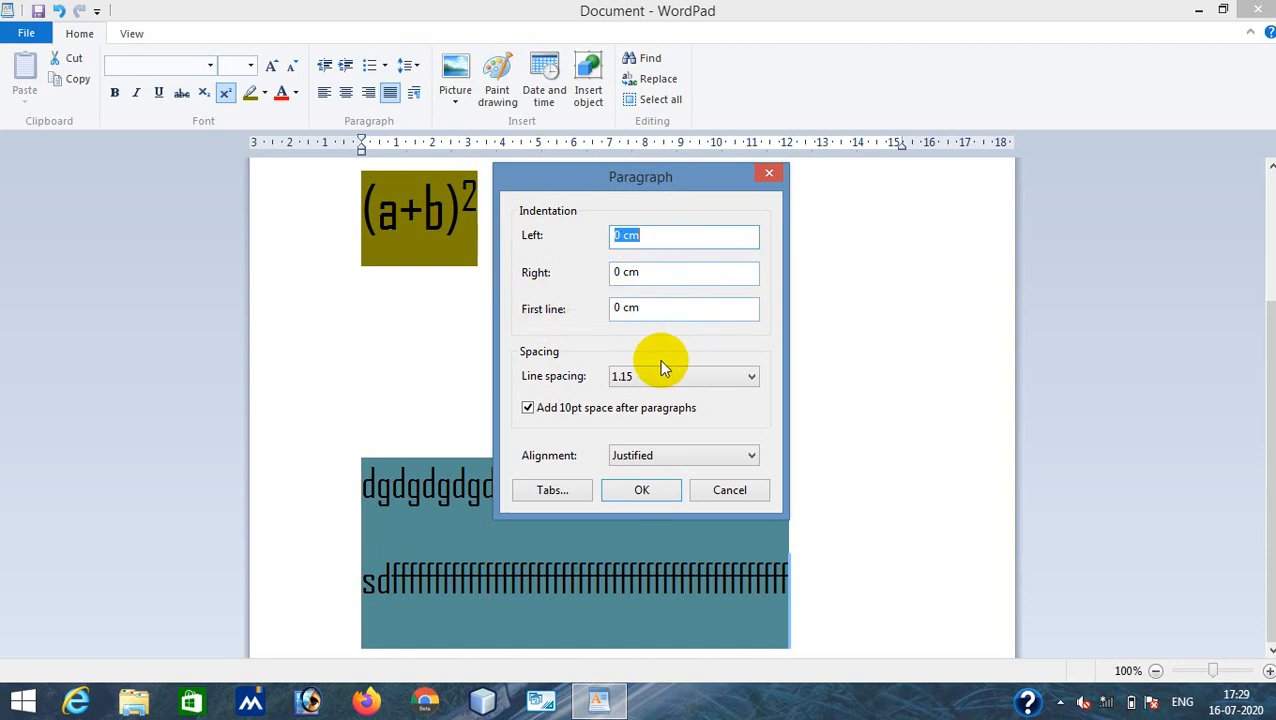
left_click(619, 236)
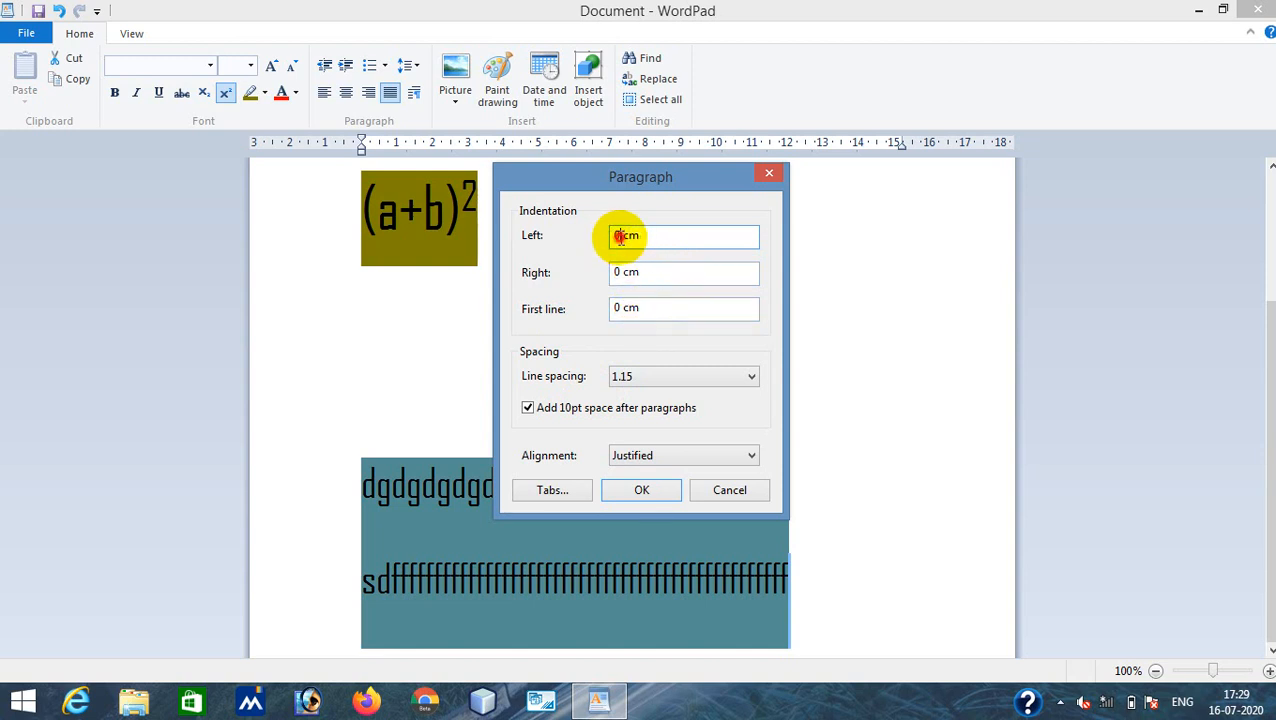
left_click_drag(620, 237, 614, 236)
type("56546")
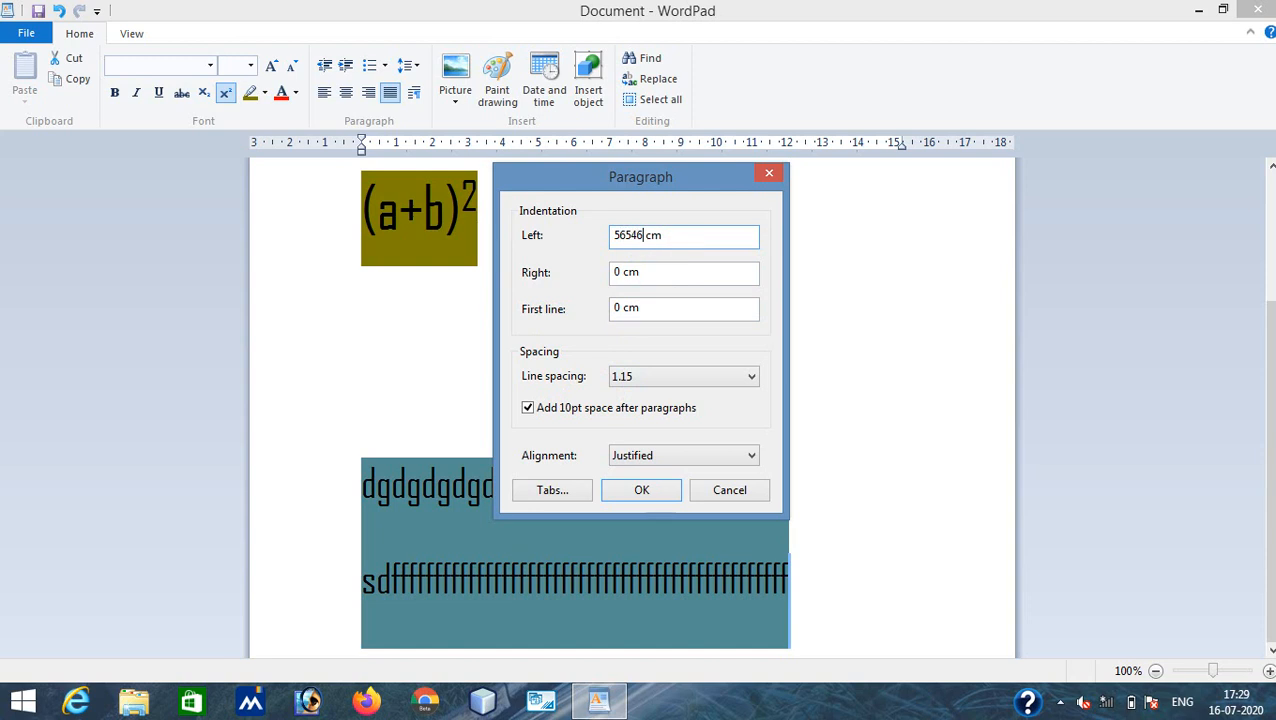
key("BackSpace")
key("BackSpace")
key("BackSpace")
key("BackSpace")
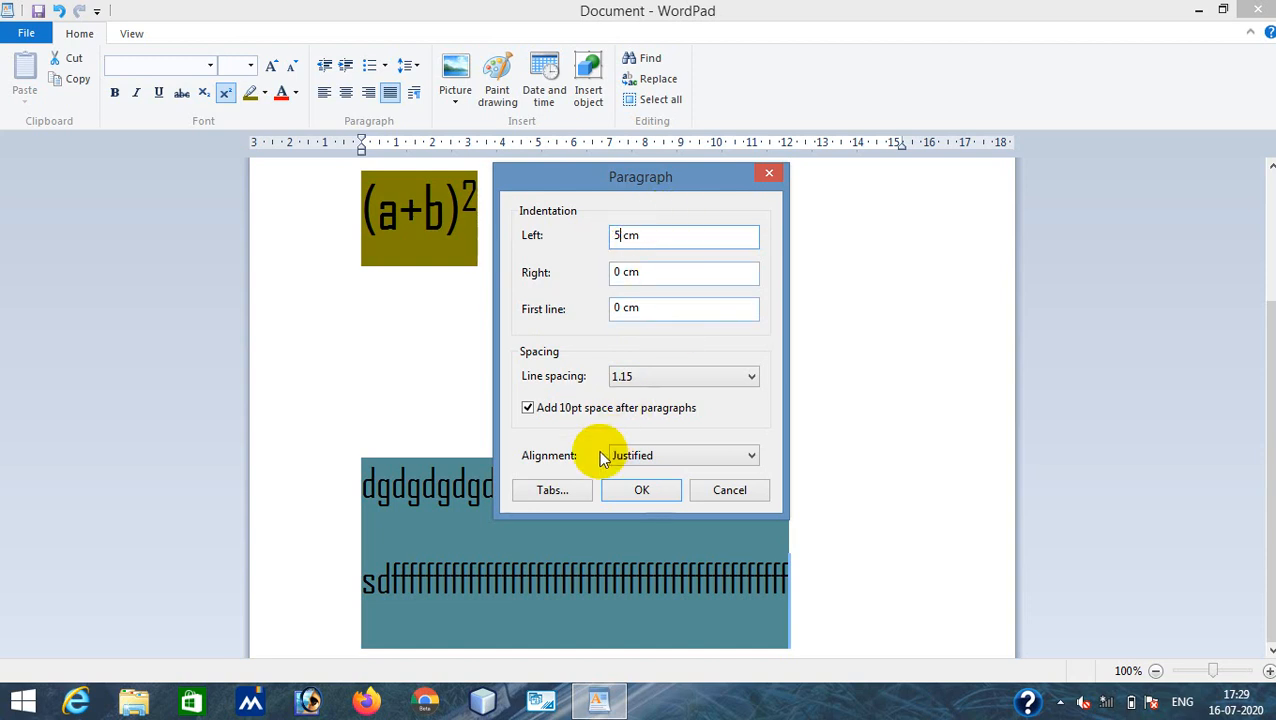
left_click(621, 490)
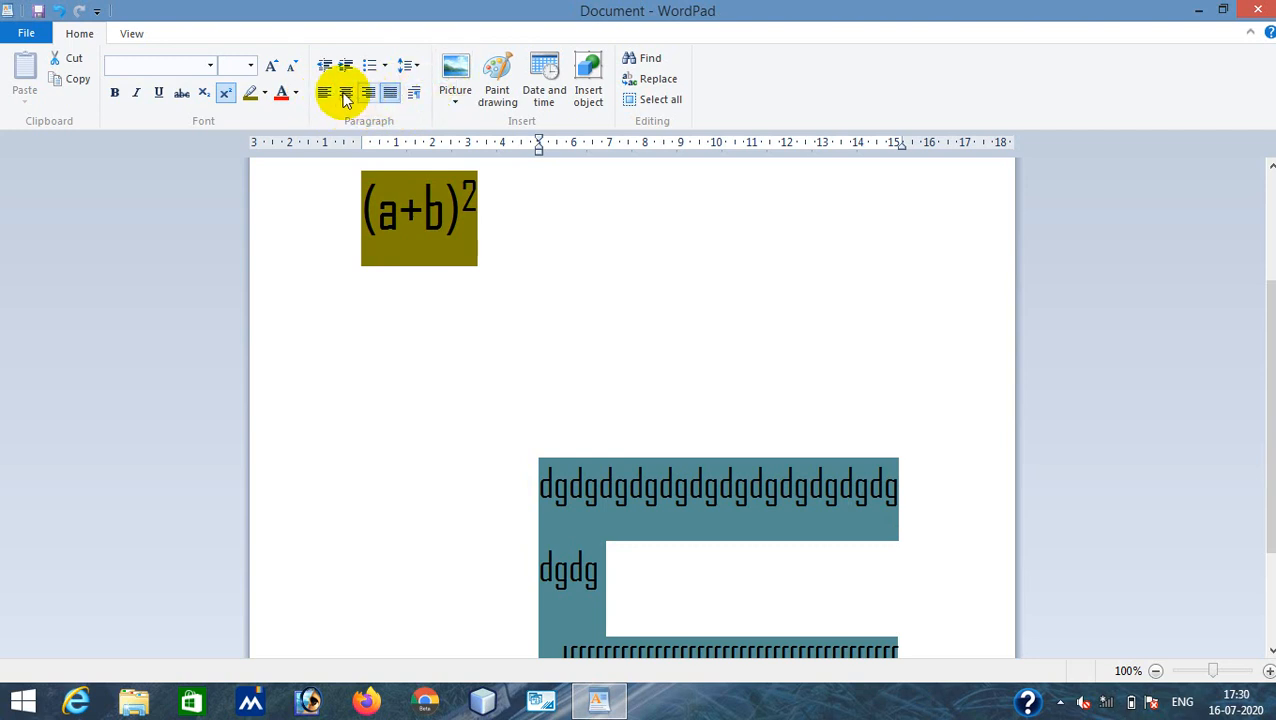
Step: Decrease the indent of the two sample paragraphs by three levels
left_click(574, 389)
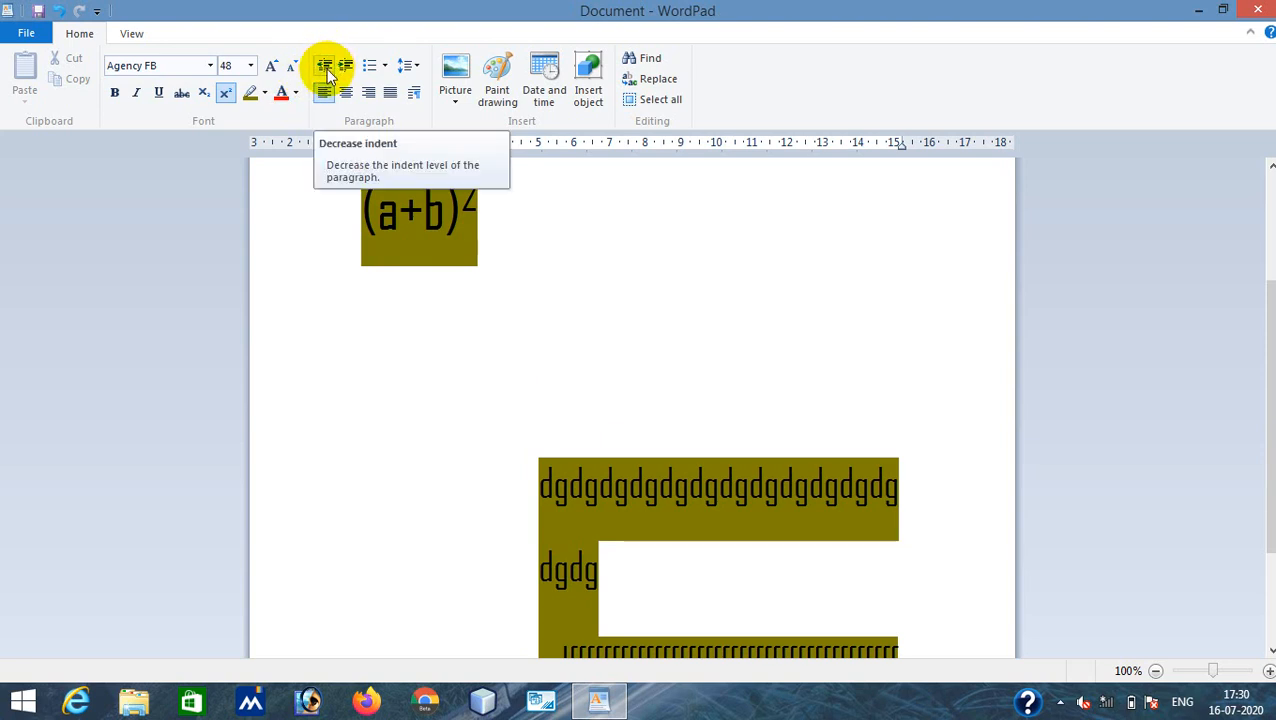
left_click(326, 70)
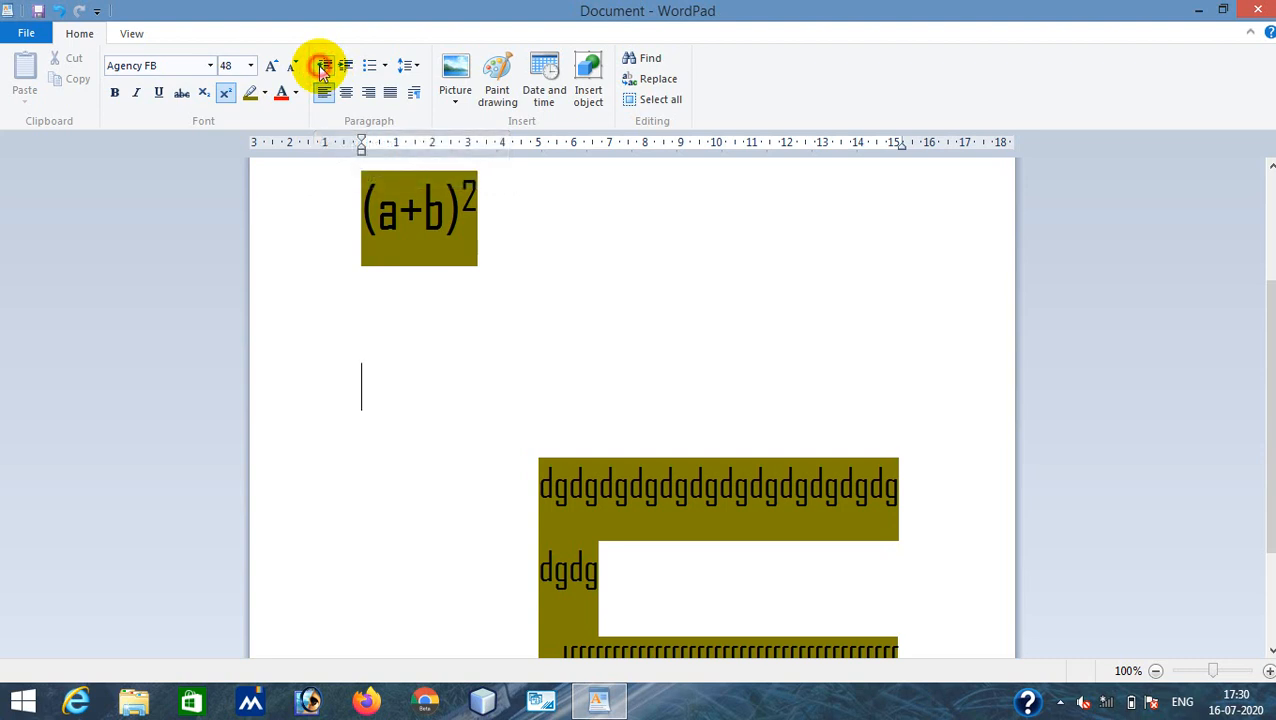
left_click_drag(541, 468, 883, 581)
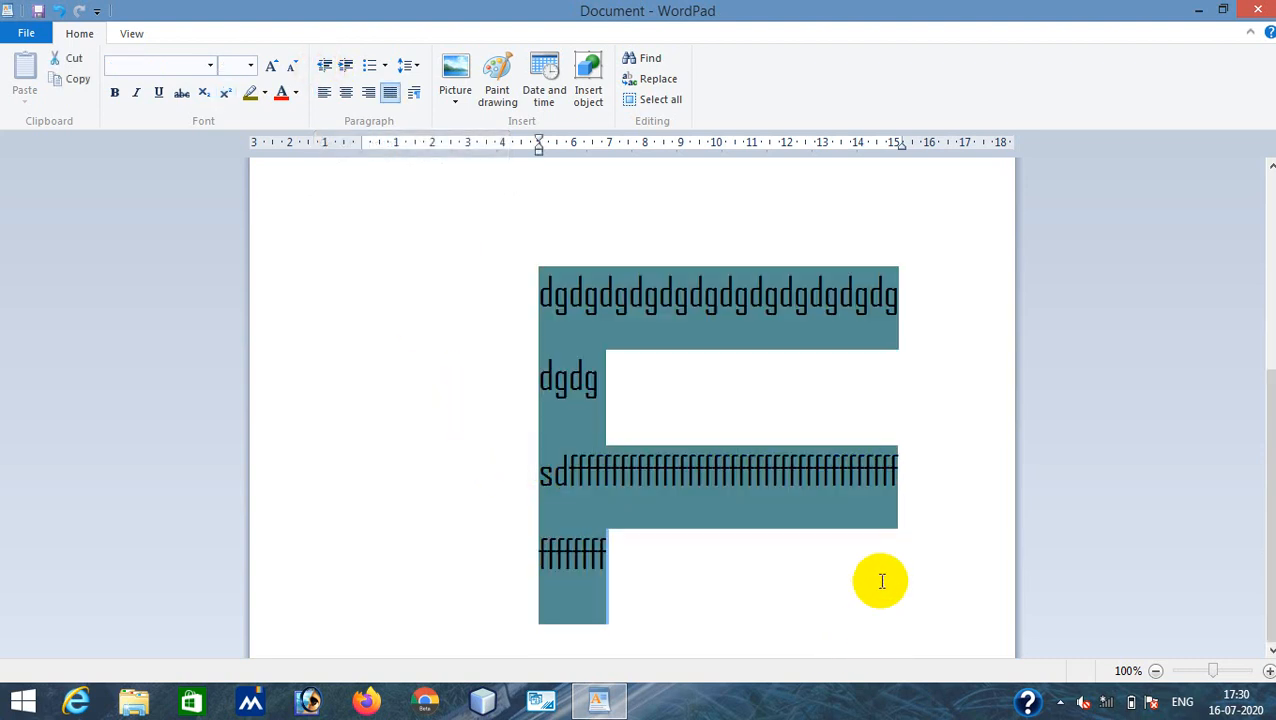
left_click(323, 67)
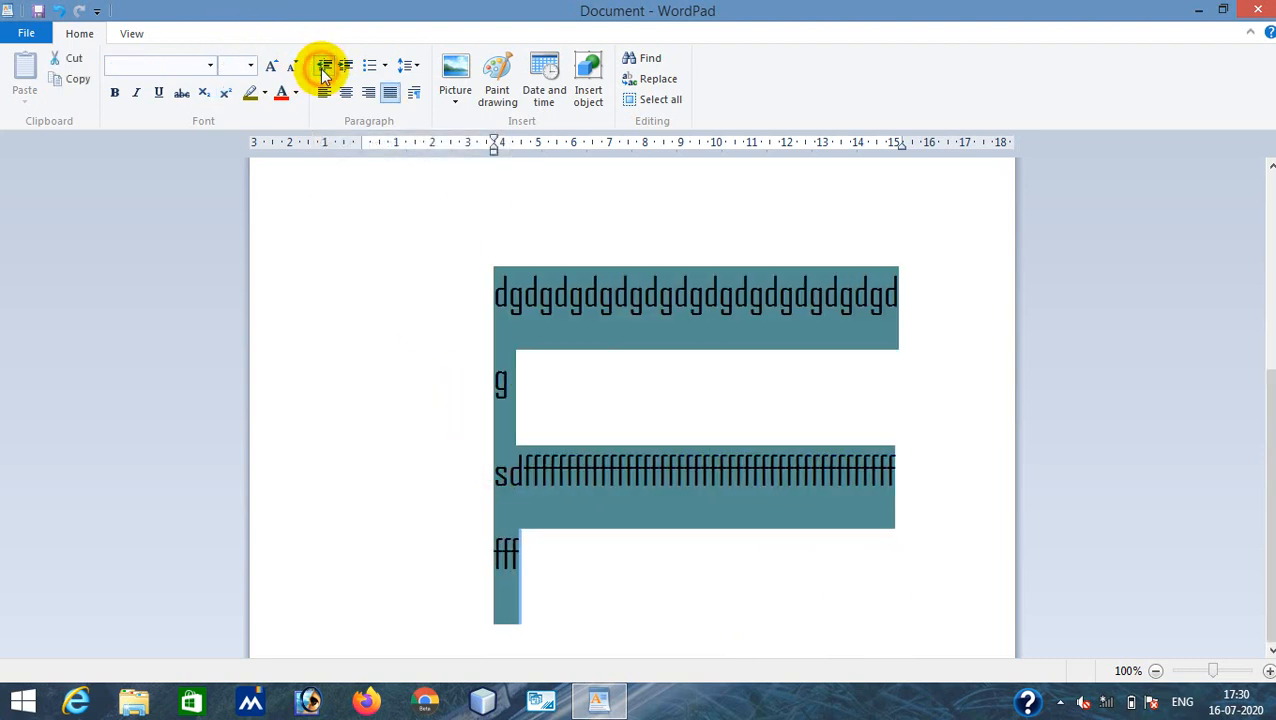
left_click(323, 68)
left_click(323, 70)
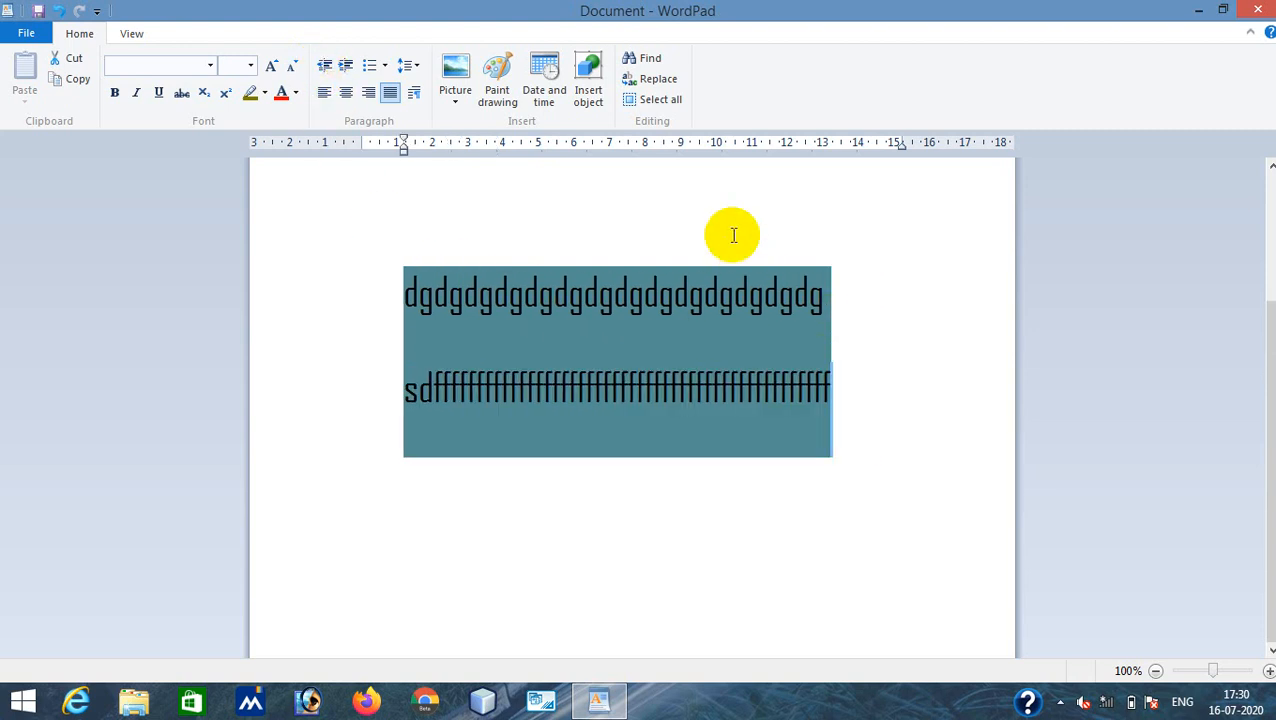
Step: Increase the indent of the two sample paragraphs by eight levels
left_click(343, 66)
left_click(343, 66)
left_click(343, 66)
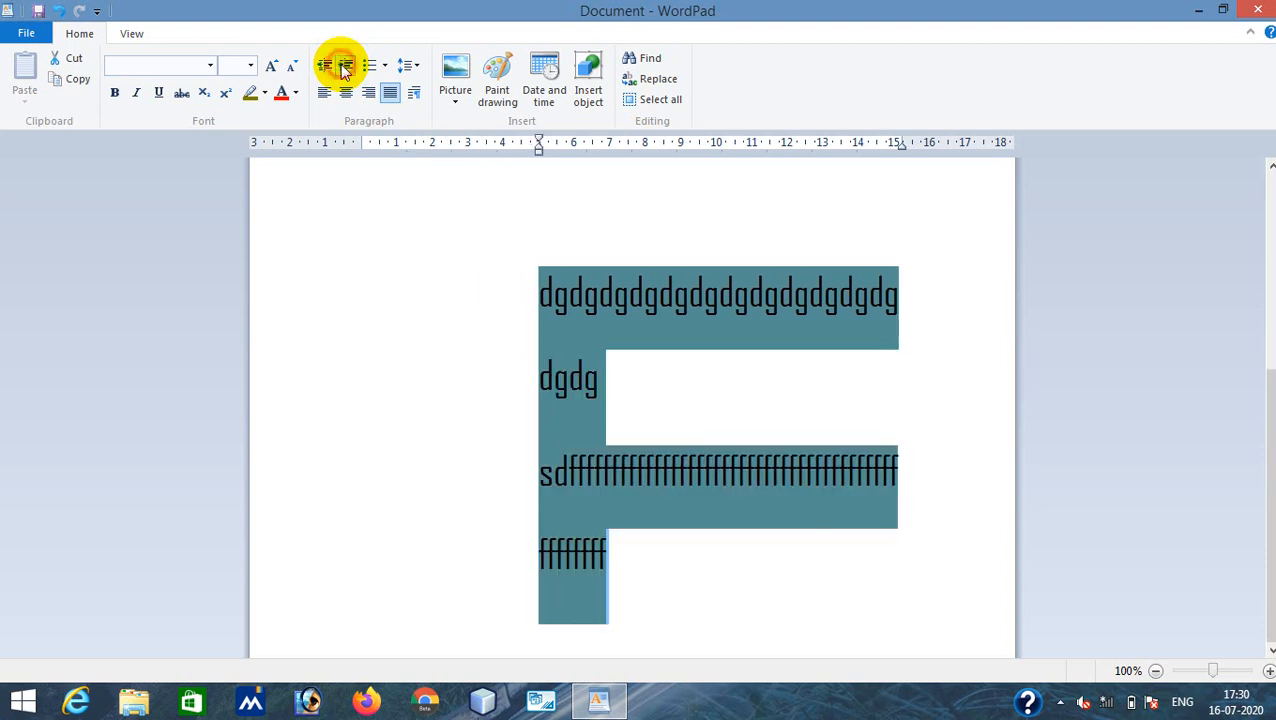
left_click(343, 66)
left_click(343, 66)
left_click(343, 66)
left_click(343, 66)
left_click(343, 66)
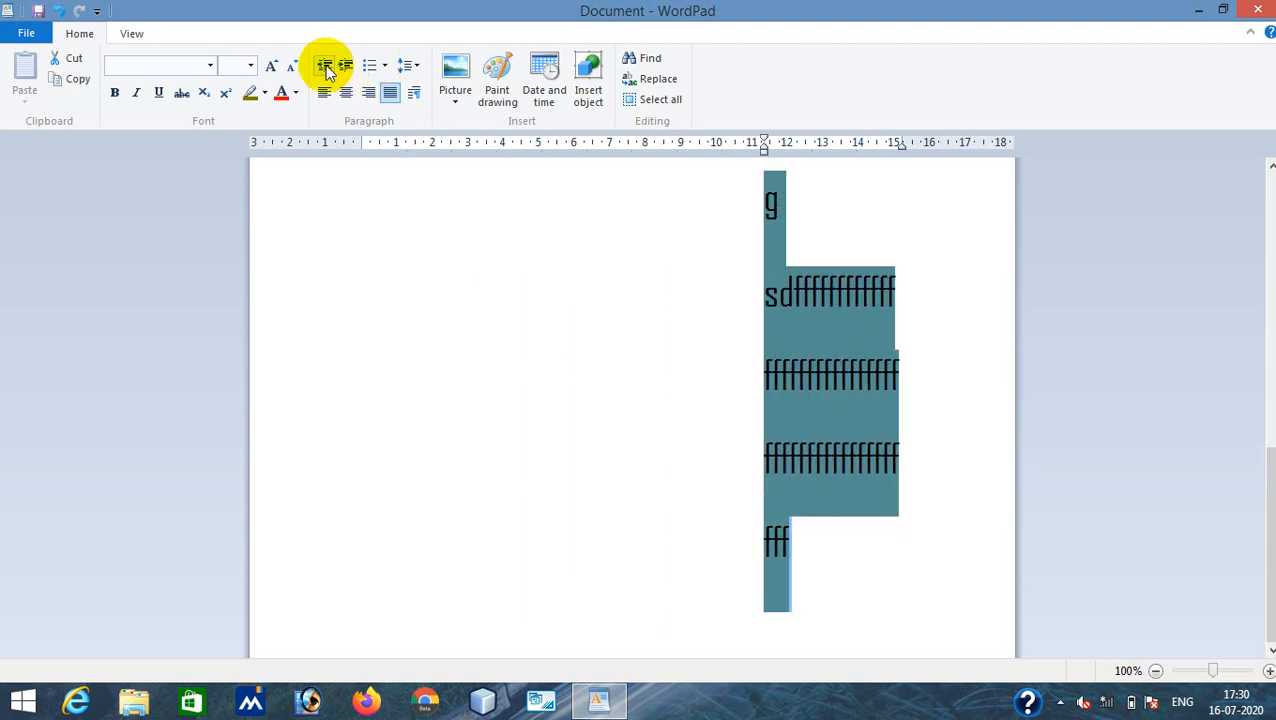
Step: Decrease the indent of the two sample paragraphs by eight levels
left_click(326, 68)
left_click(326, 68)
left_click(326, 68)
left_click(326, 68)
left_click(326, 68)
left_click(326, 68)
left_click(326, 68)
left_click(326, 68)
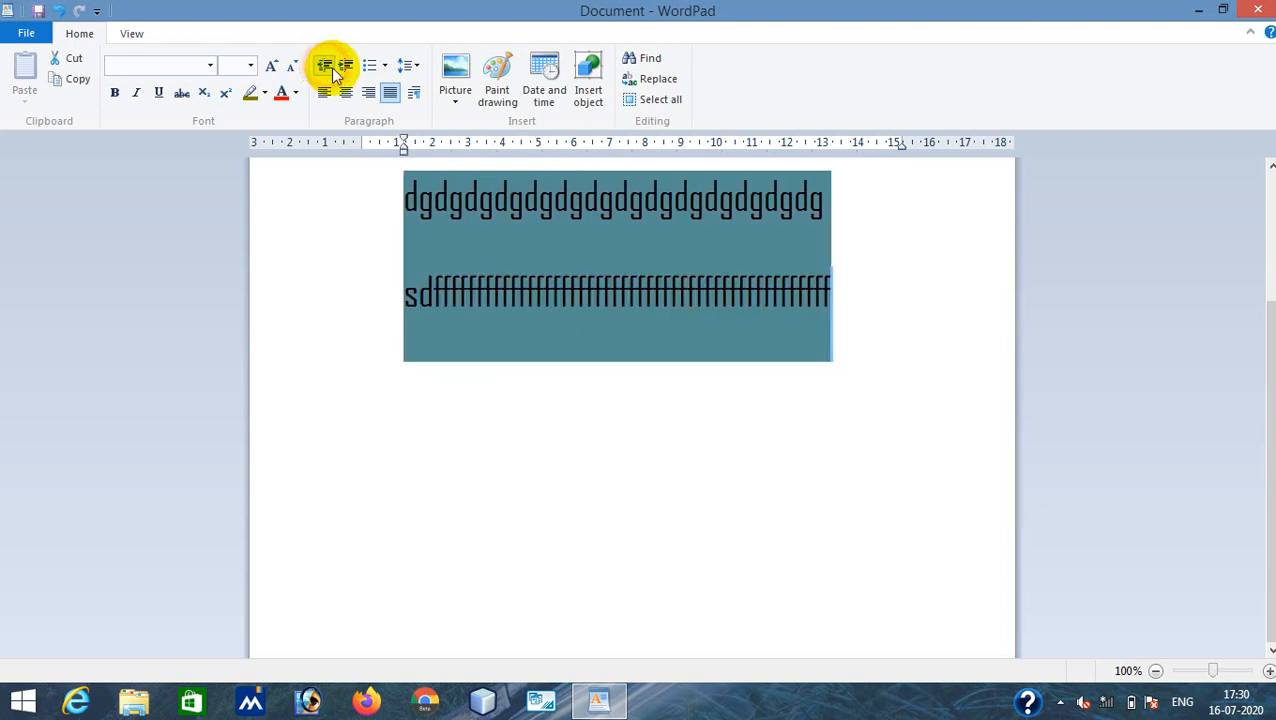
Step: Format the two sample lines as a bulleted list, and switch the list style to 1, 2, 3 numbering
left_click(383, 65)
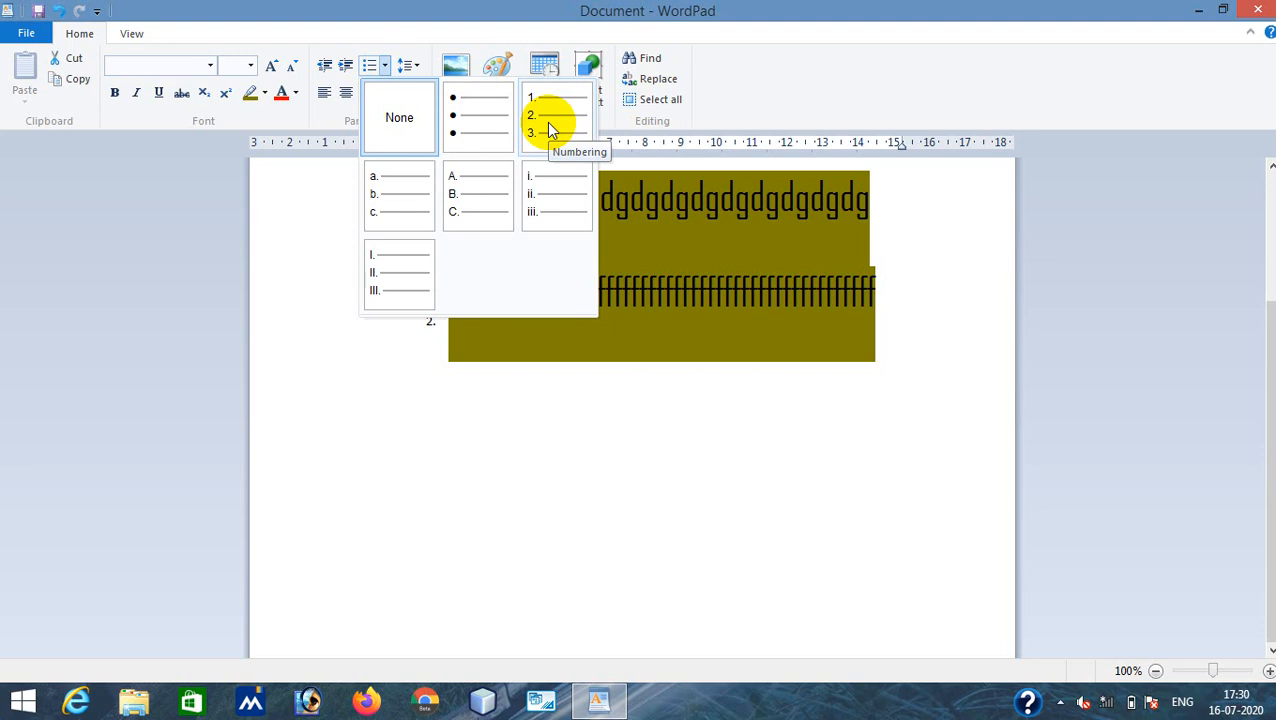
left_click(463, 127)
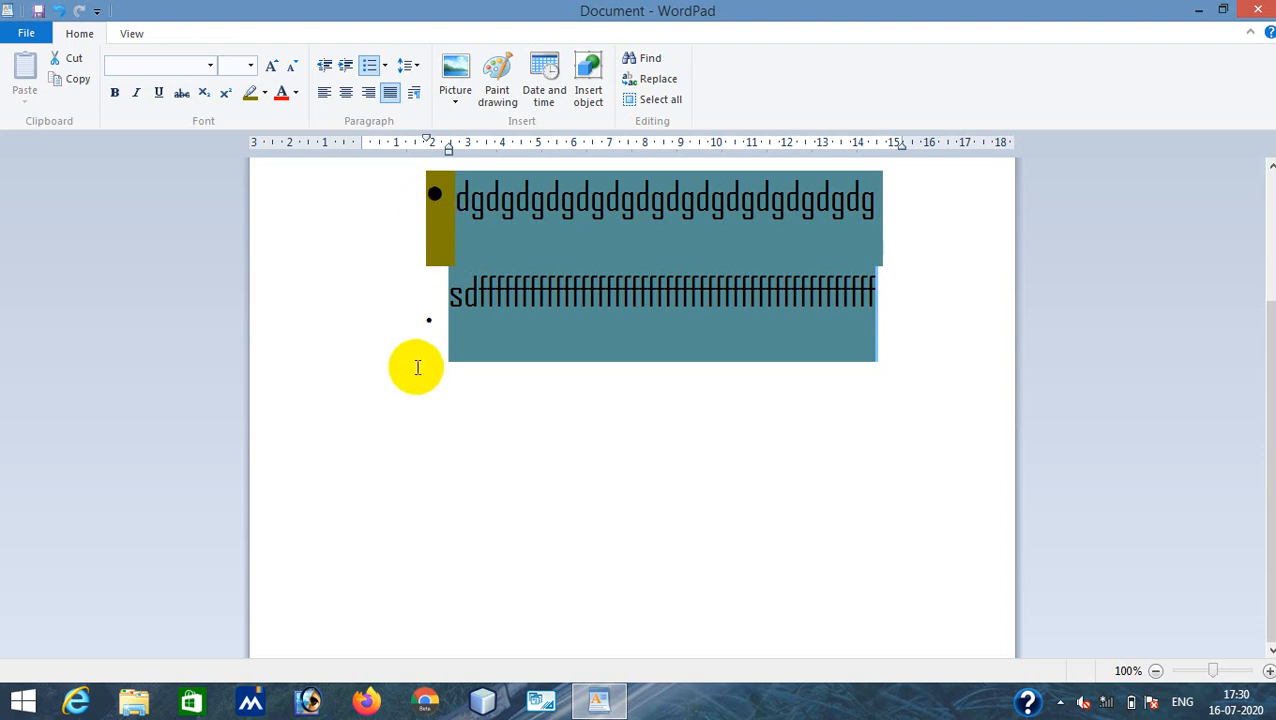
left_click(386, 68)
left_click(557, 135)
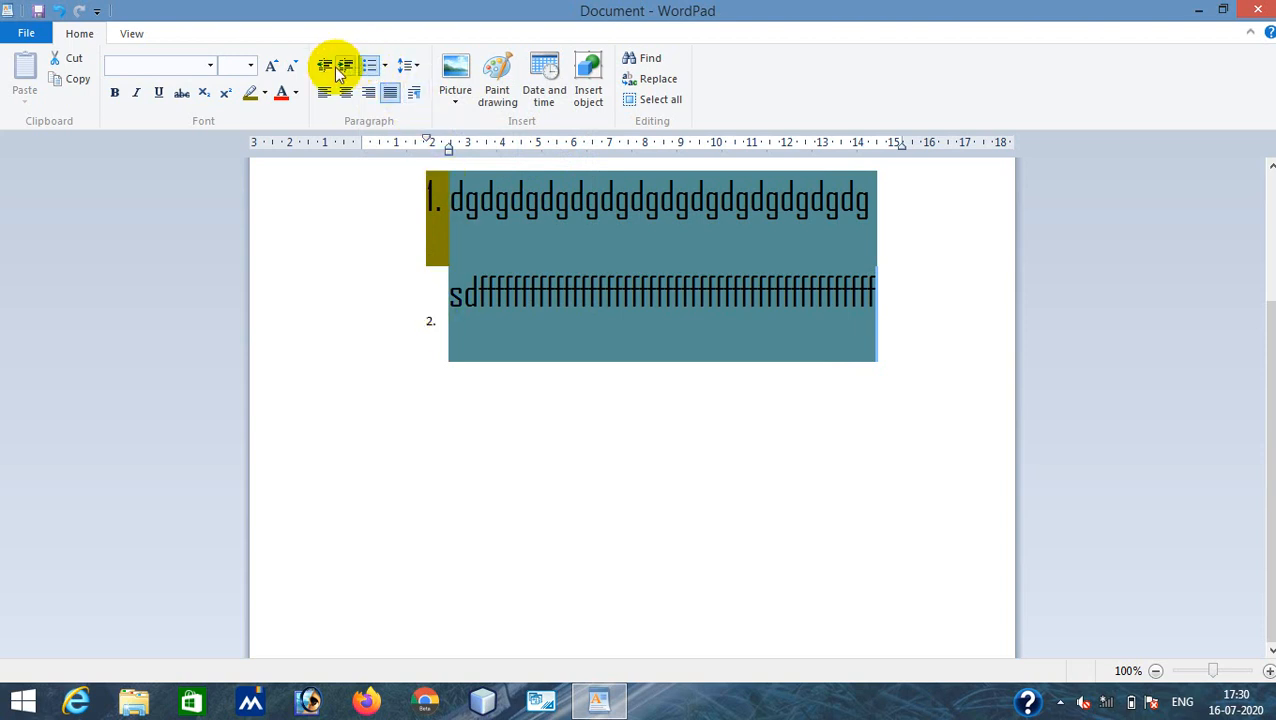
Step: Set the line spacing of the numbered sample lines to 2
left_click(410, 65)
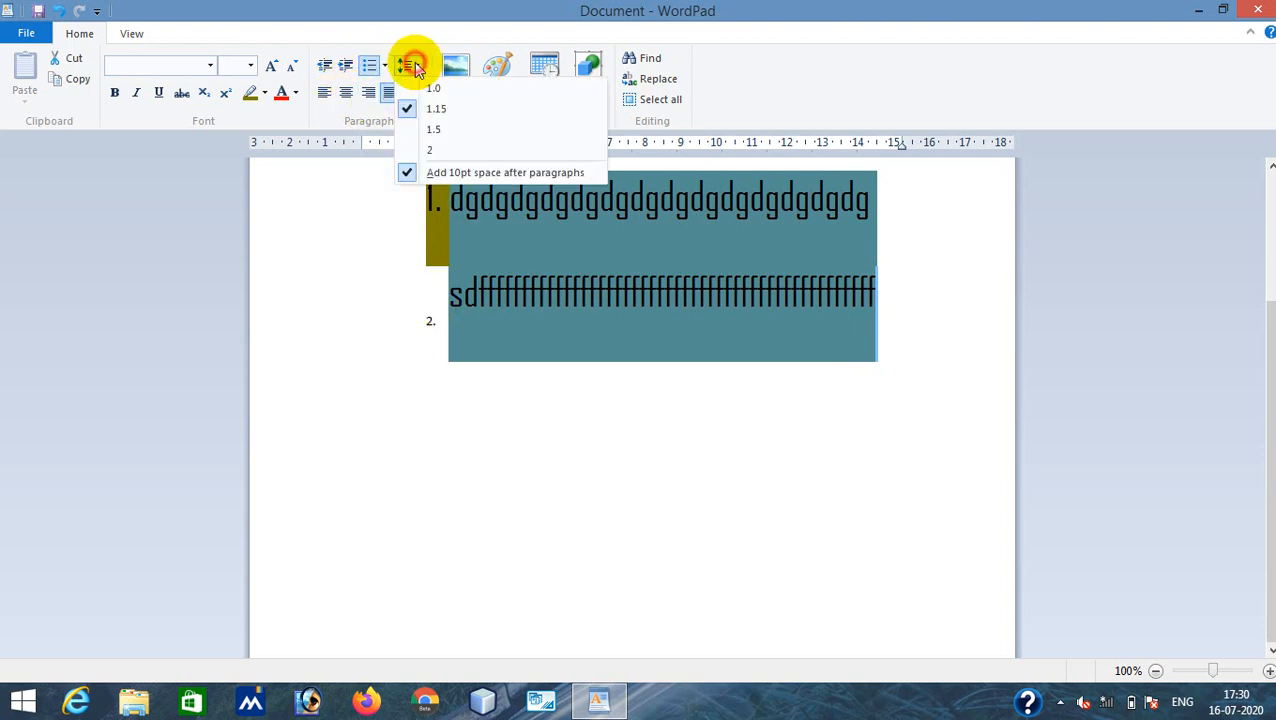
left_click(432, 151)
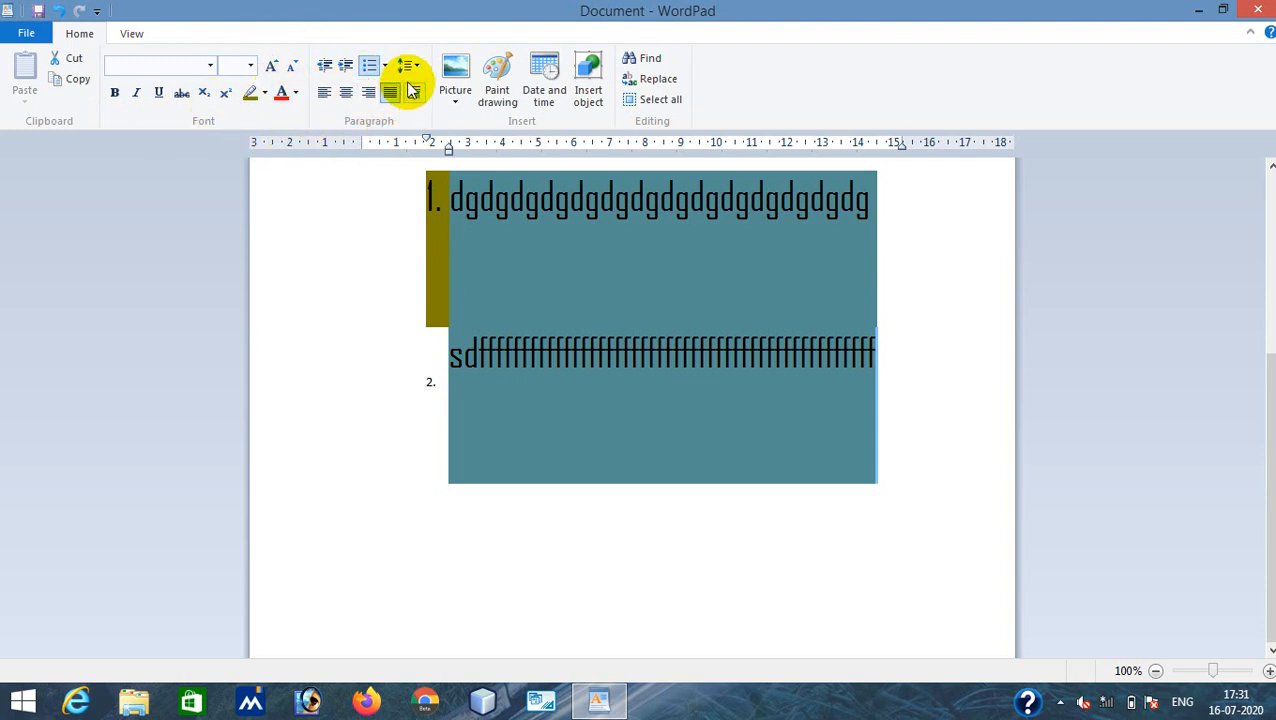
Step: Replace the selected numbered sample lines with the picture WIN_20190923_152444 from the Camera Roll folder
left_click(458, 110)
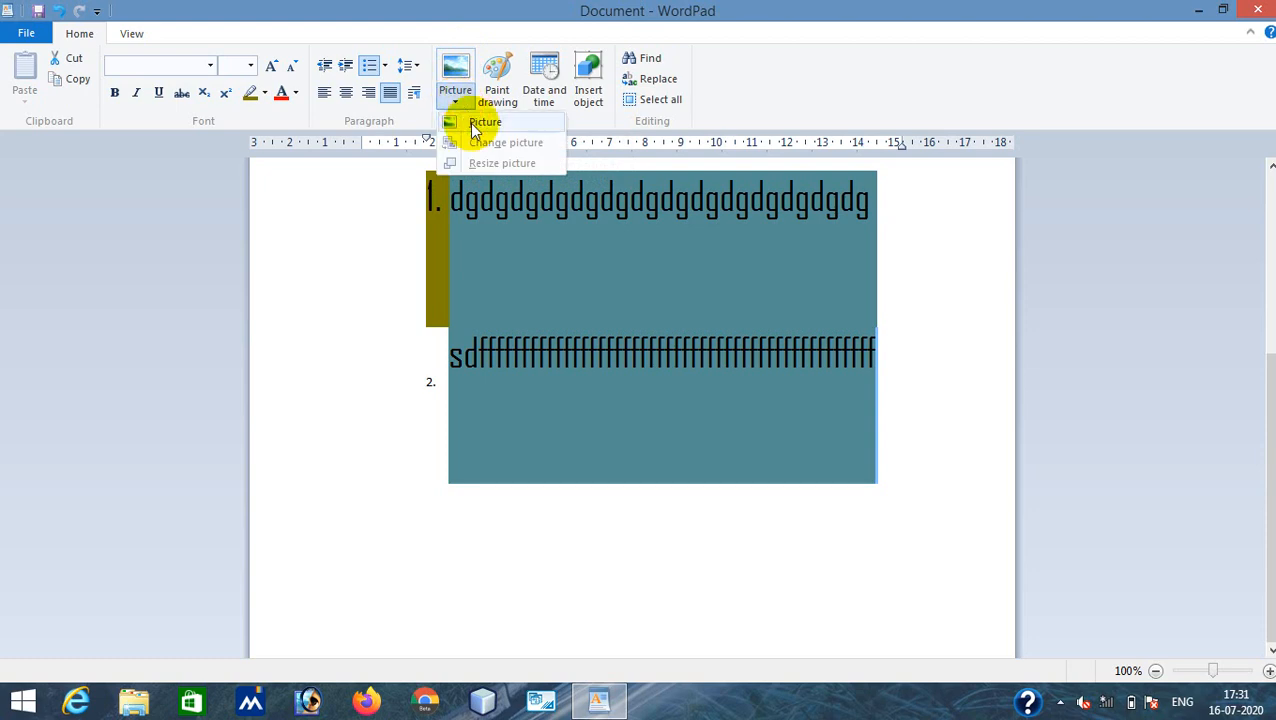
left_click(456, 71)
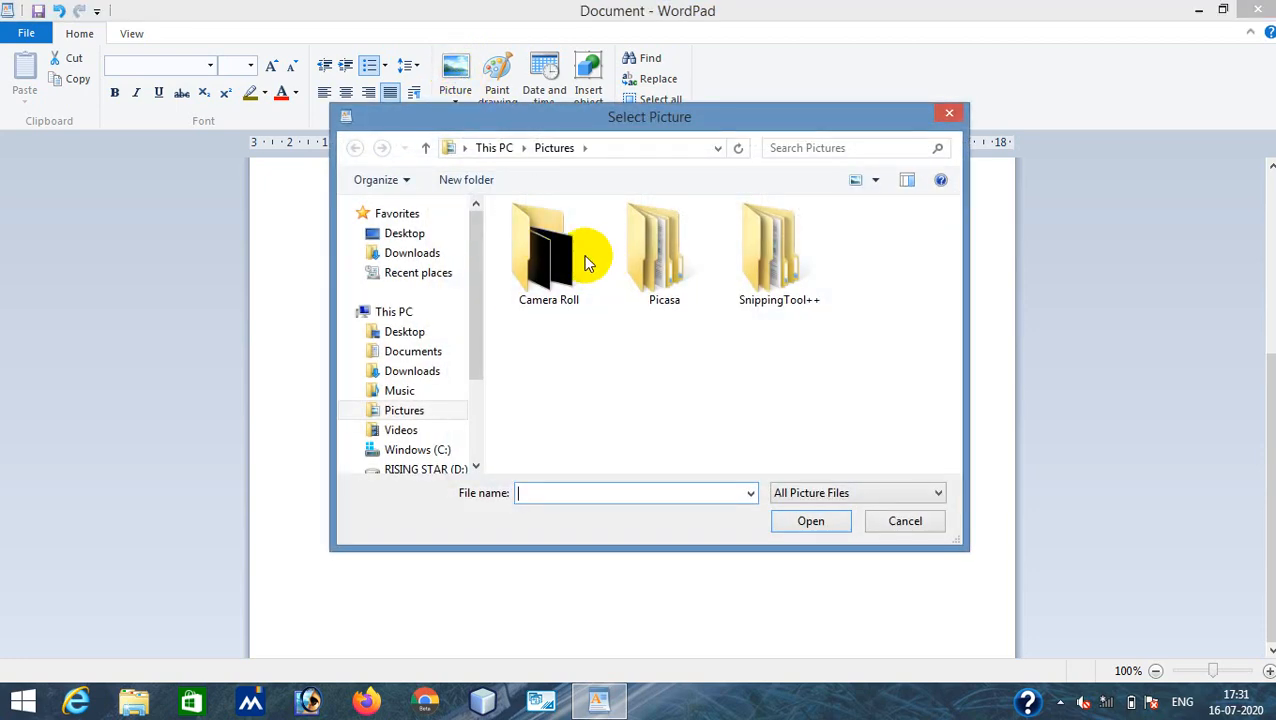
double_click(560, 255)
left_click(663, 232)
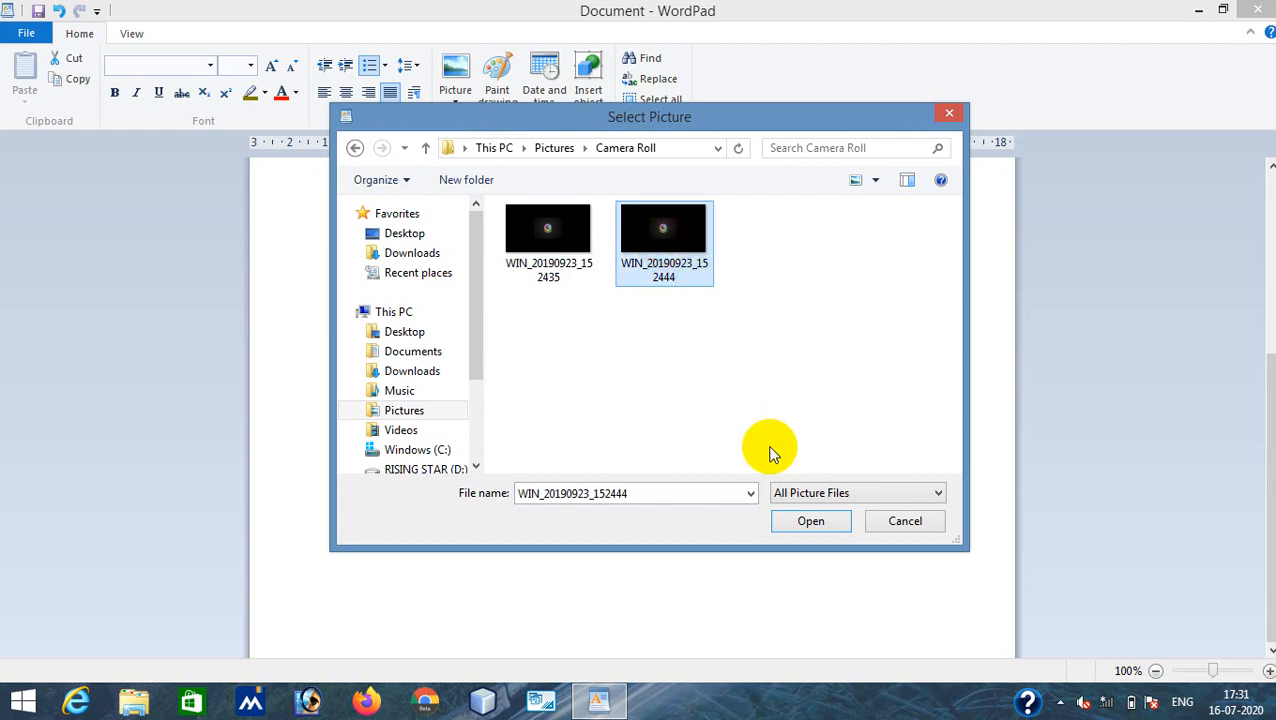
left_click(810, 519)
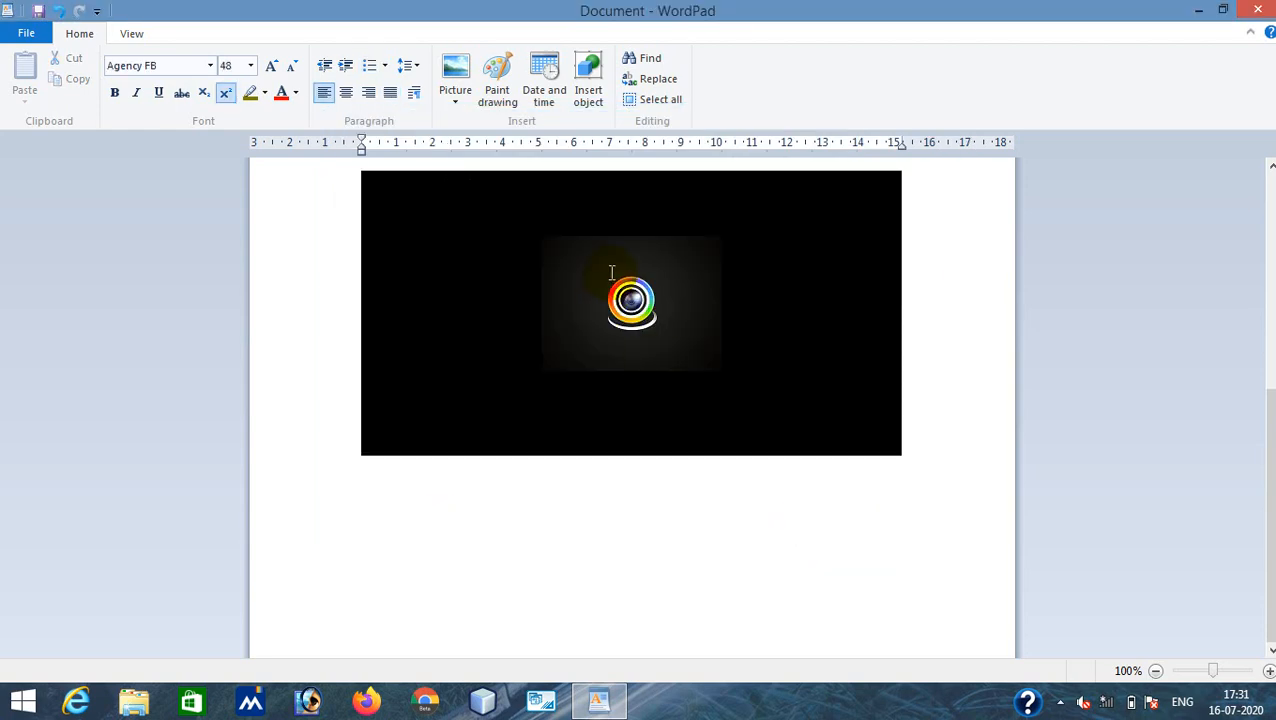
Step: Select the inserted picture and view the replacement choices for Change picture, dismissing them without picking a file
left_click(457, 97)
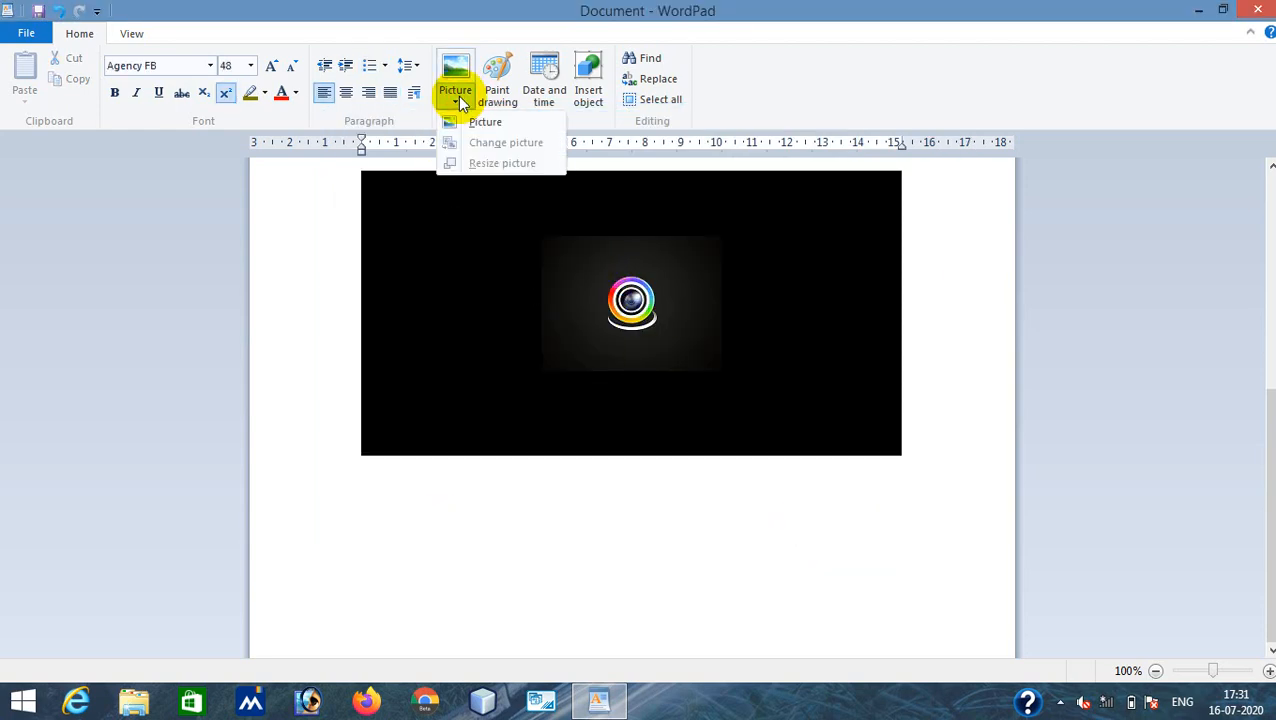
left_click(583, 332)
left_click(529, 277)
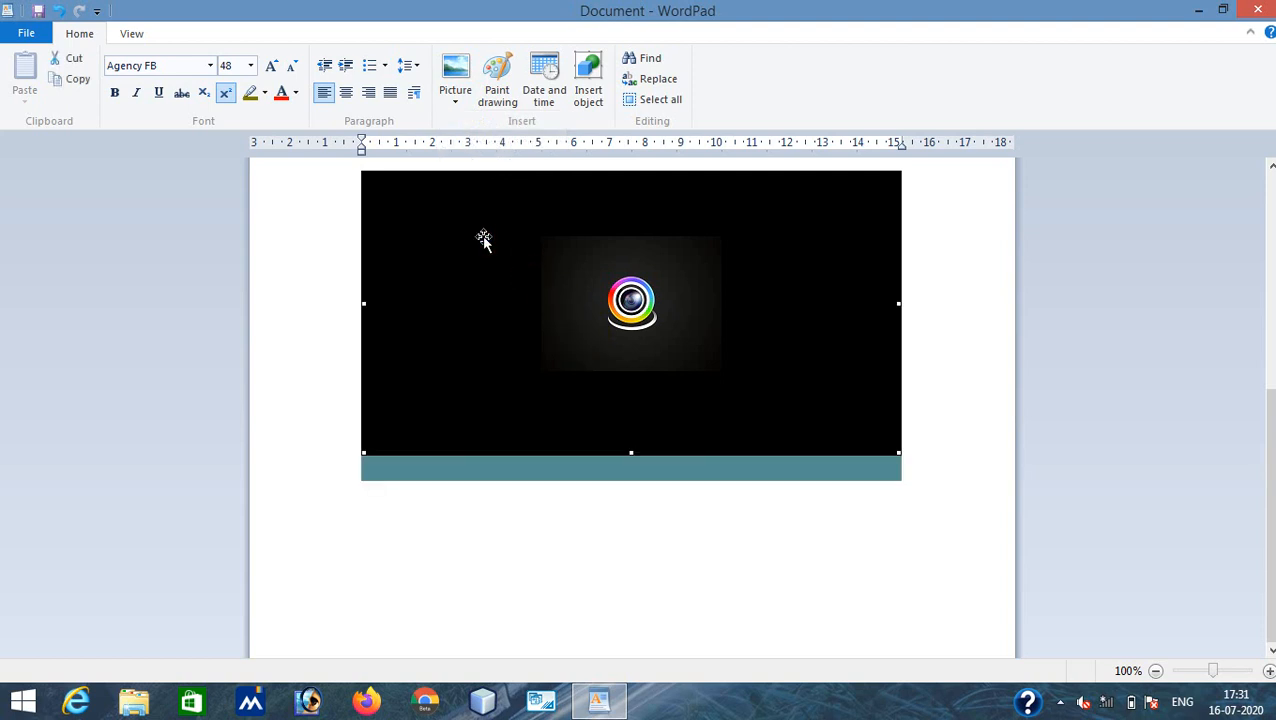
left_click(458, 102)
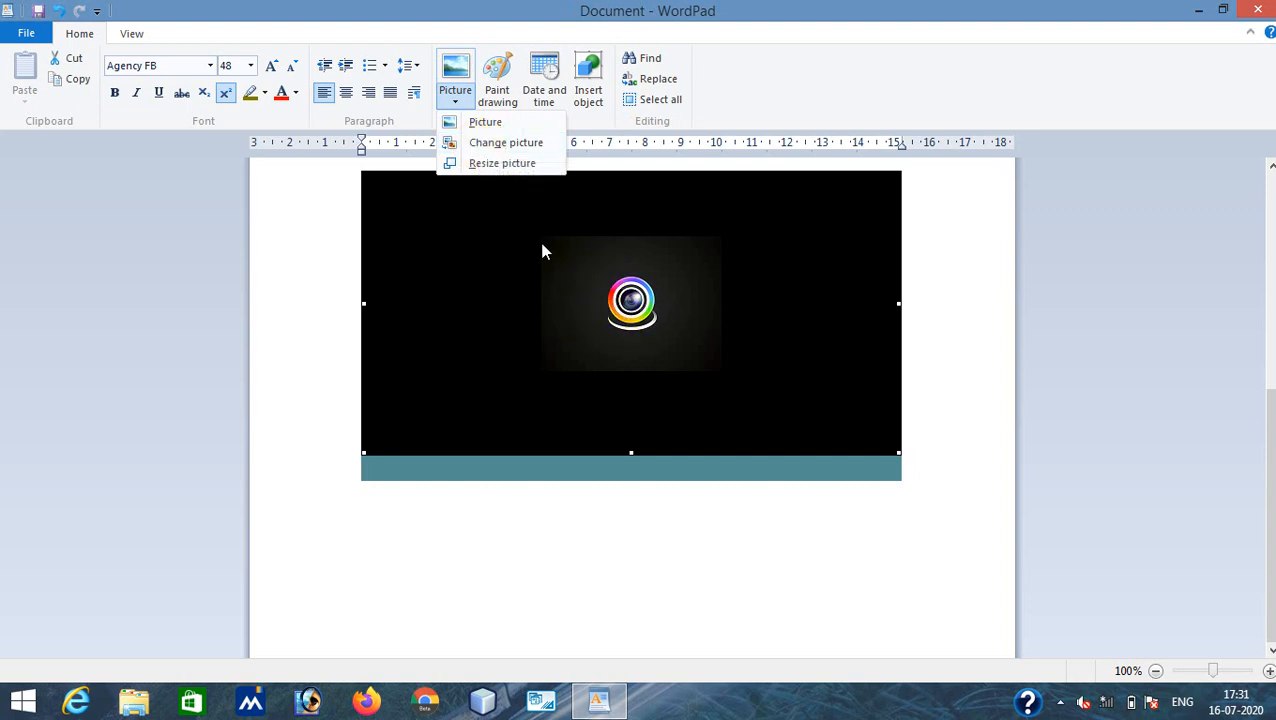
left_click(497, 146)
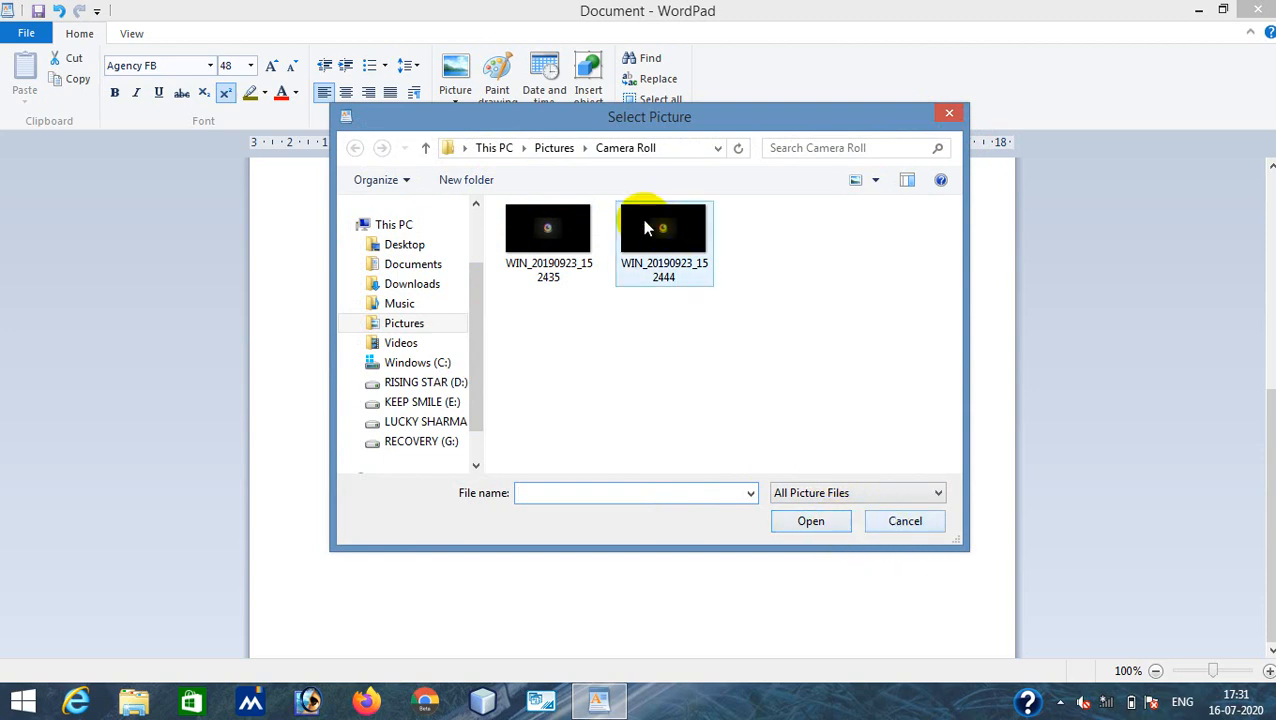
left_click(904, 528)
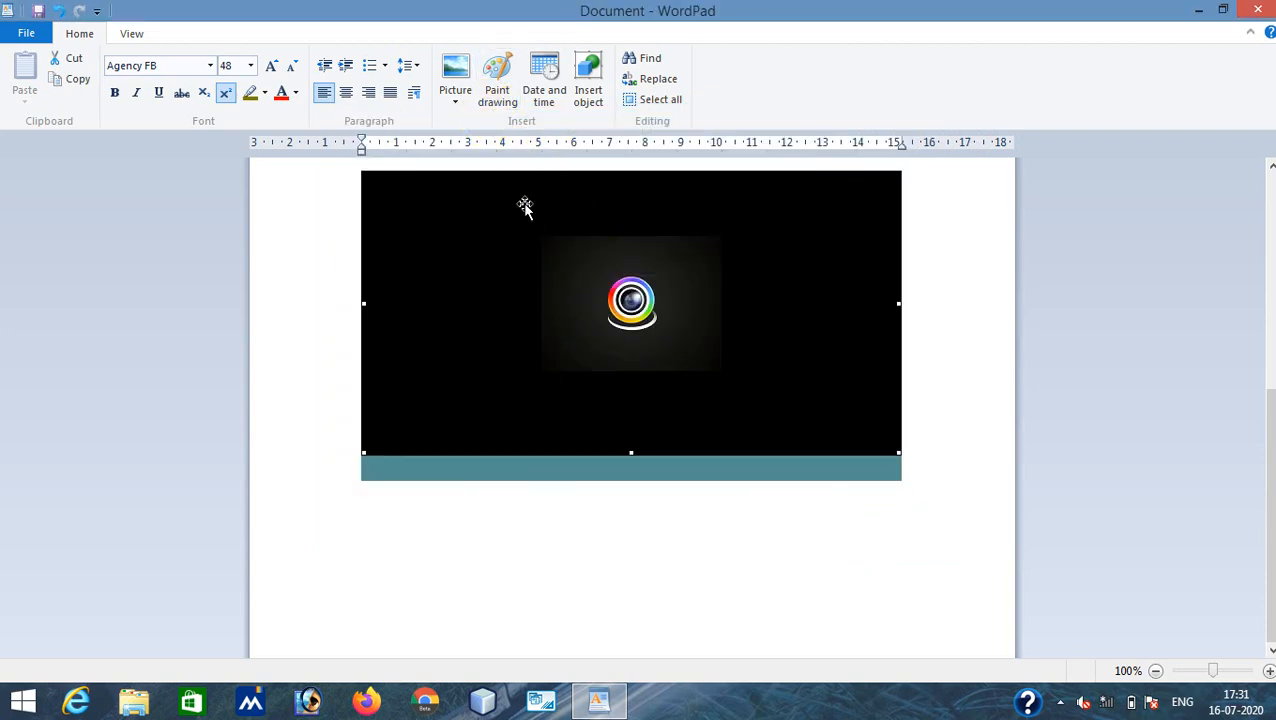
Step: Resize the selected picture to 20% of its original size with the aspect ratio locked
left_click(455, 95)
left_click(492, 164)
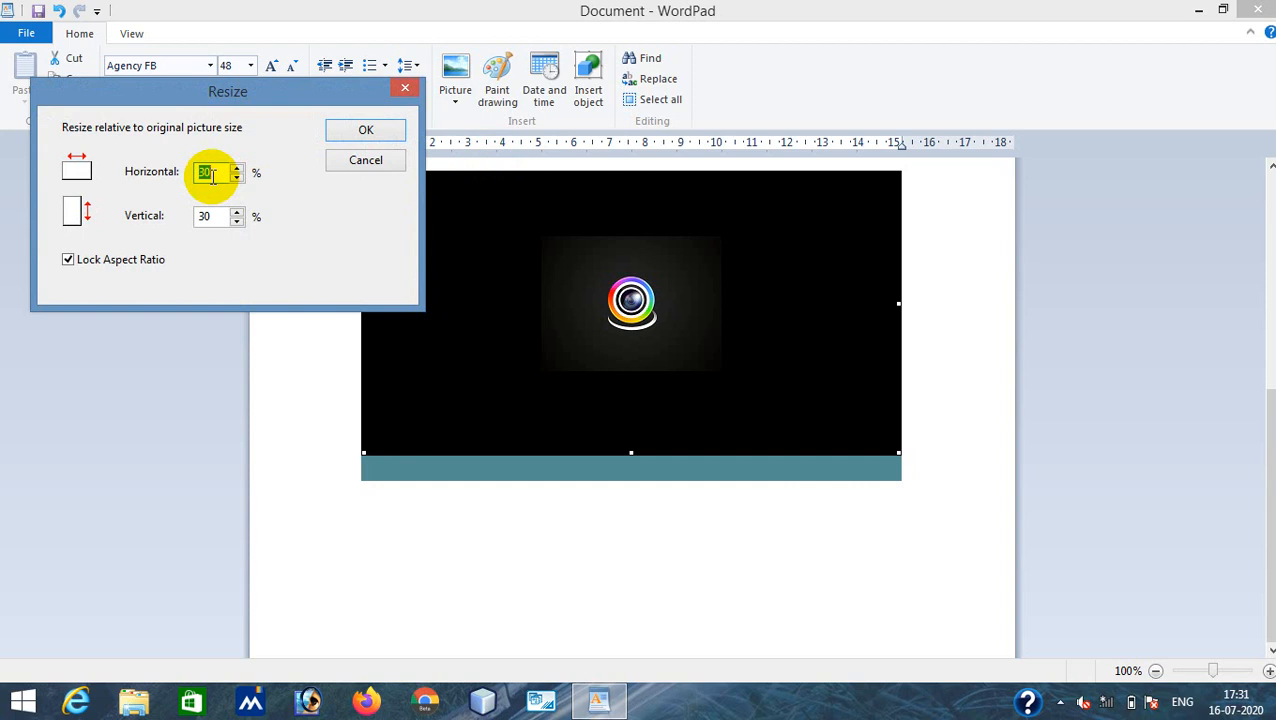
type("2")
left_click(213, 176)
type("0")
left_click(358, 131)
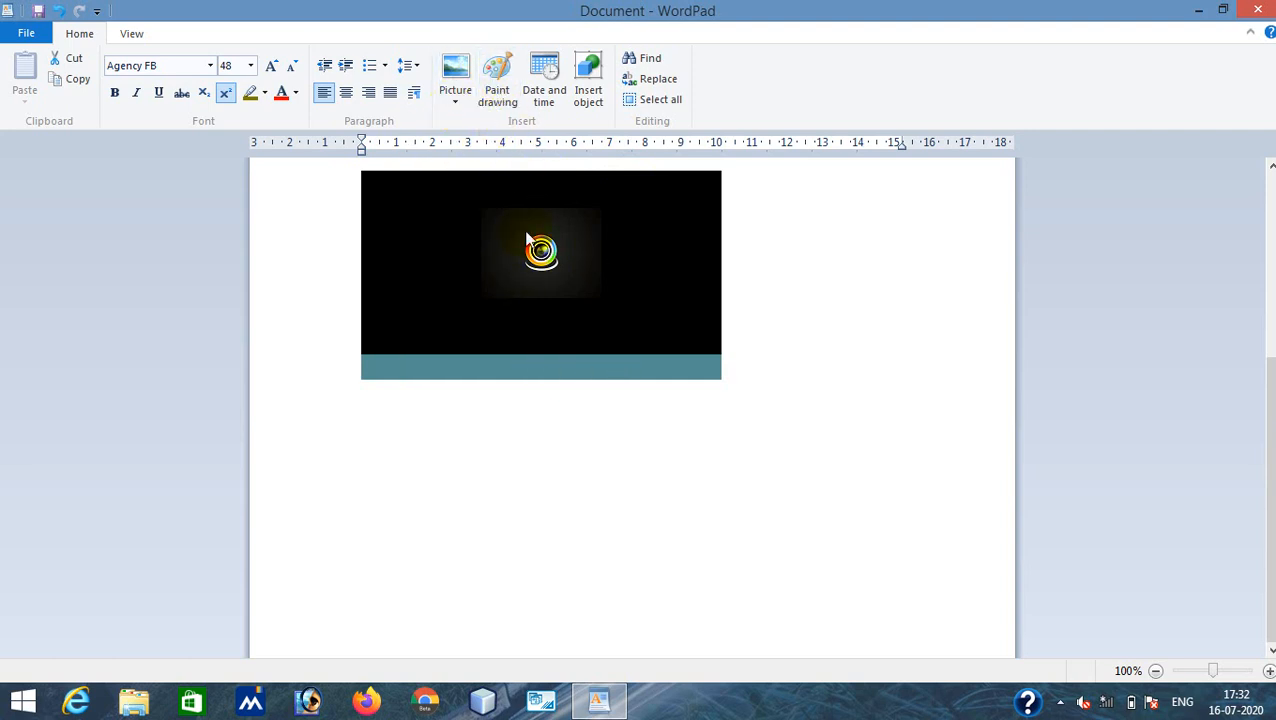
Step: Insert a Paint drawing in place of the picture, sketching a freehand looping pencil line and returning to the document
left_click(503, 103)
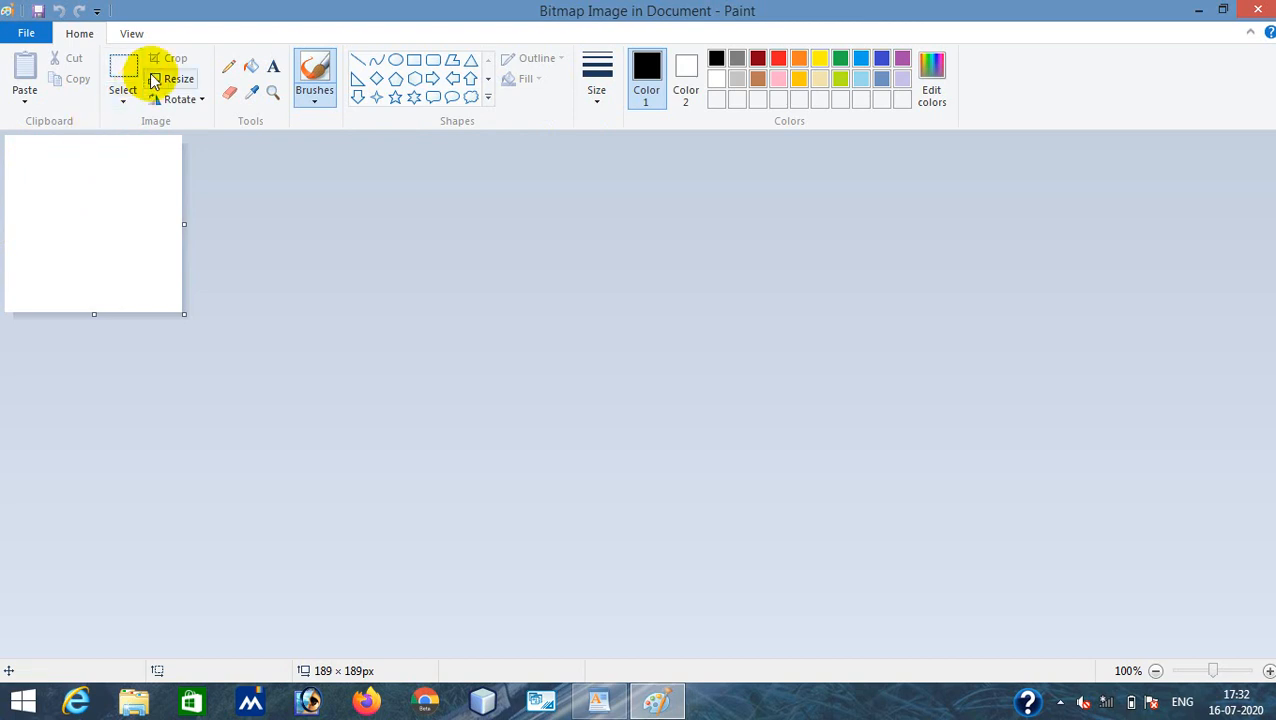
left_click(228, 66)
mouse_move(59, 207)
left_mouse_down()
mouse_move(57, 165)
mouse_move(70, 266)
left_mouse_up()
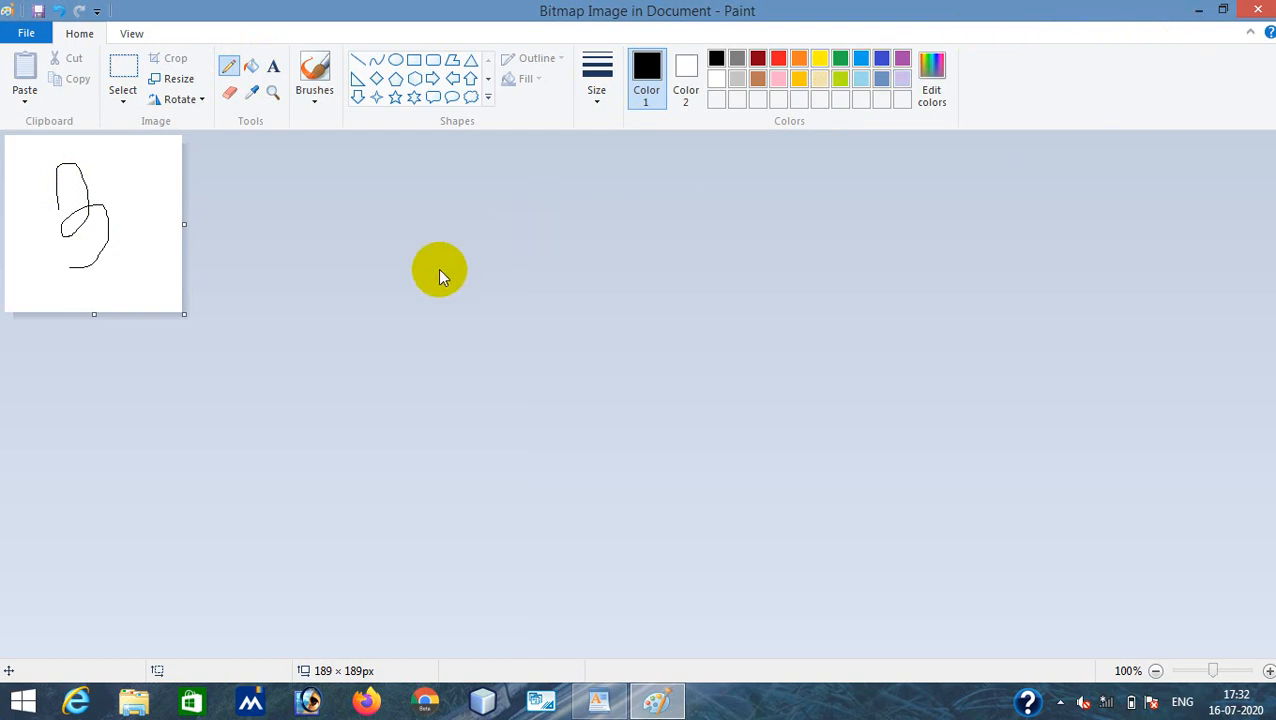
left_click(1258, 10)
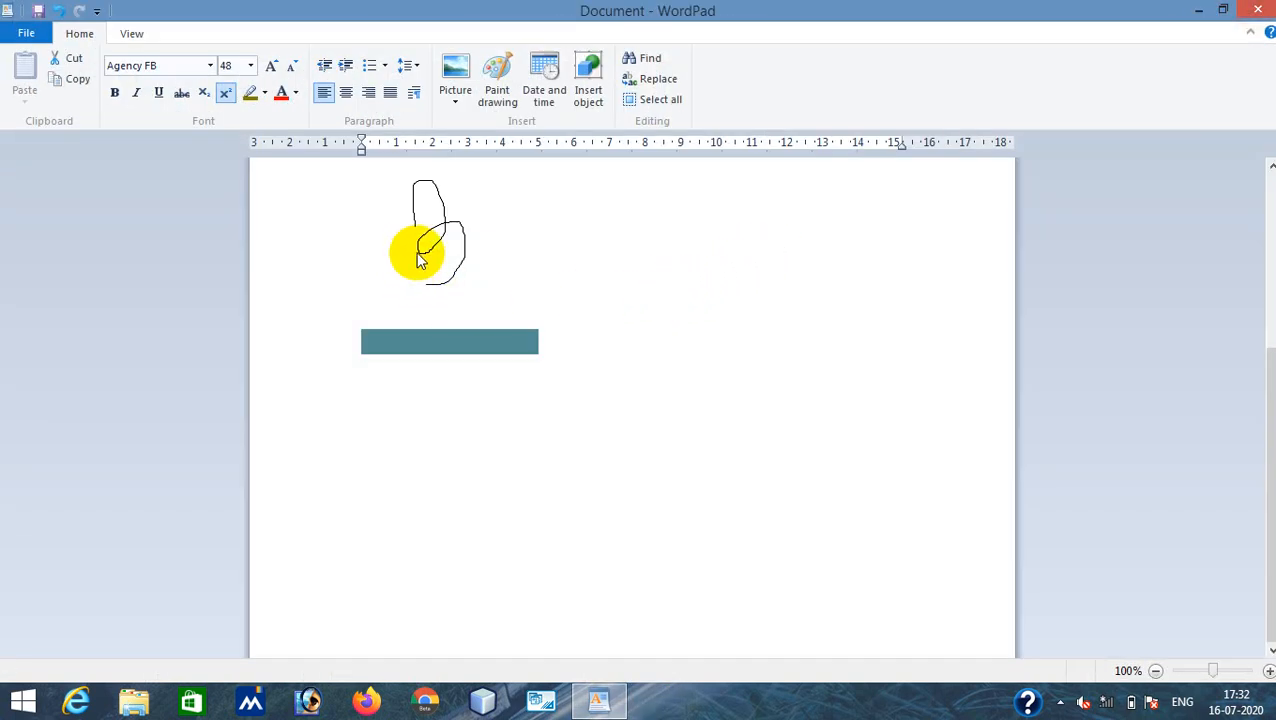
left_click(494, 92)
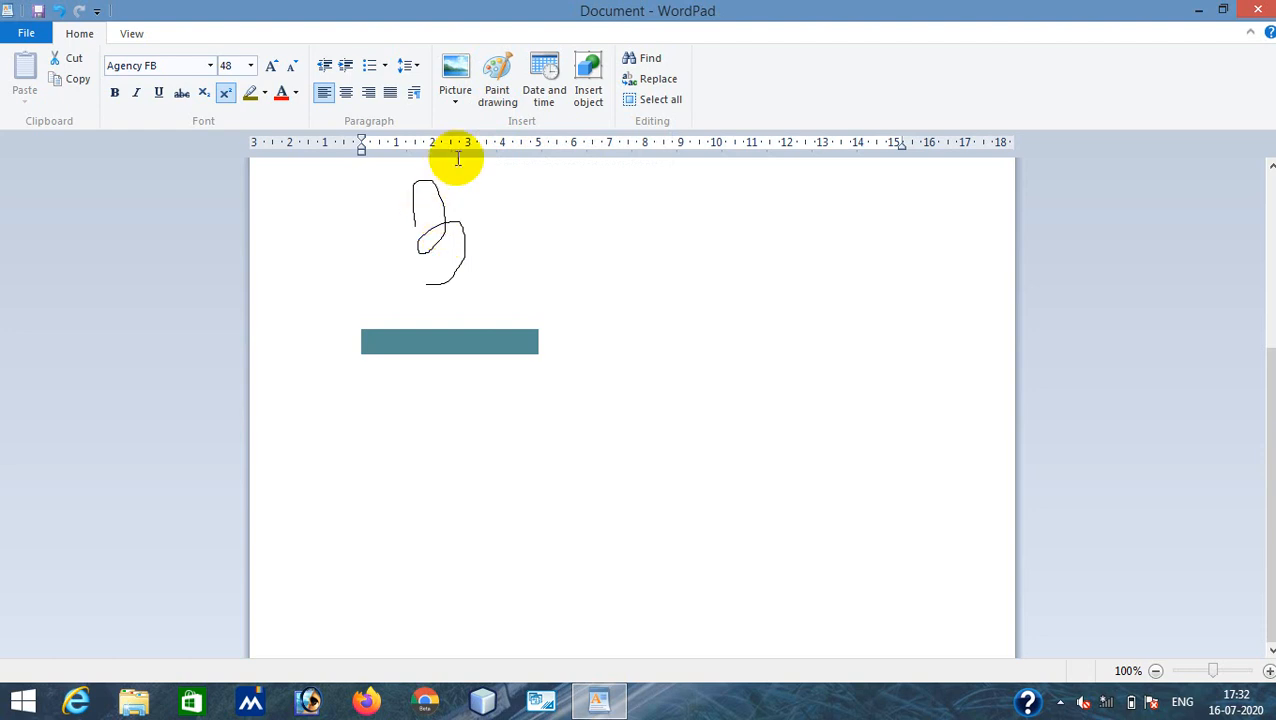
Step: Insert the current time in the 5.32.38 PM format in place of the selected drawing
left_click(548, 105)
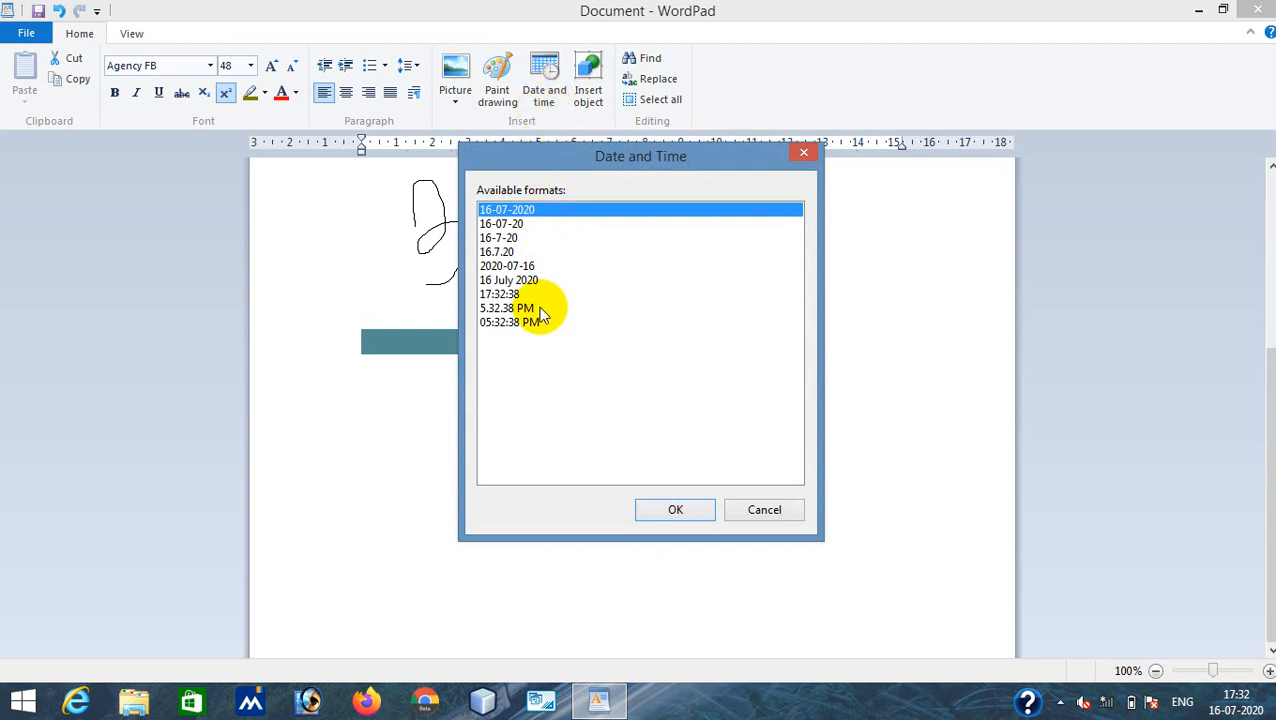
left_click(506, 225)
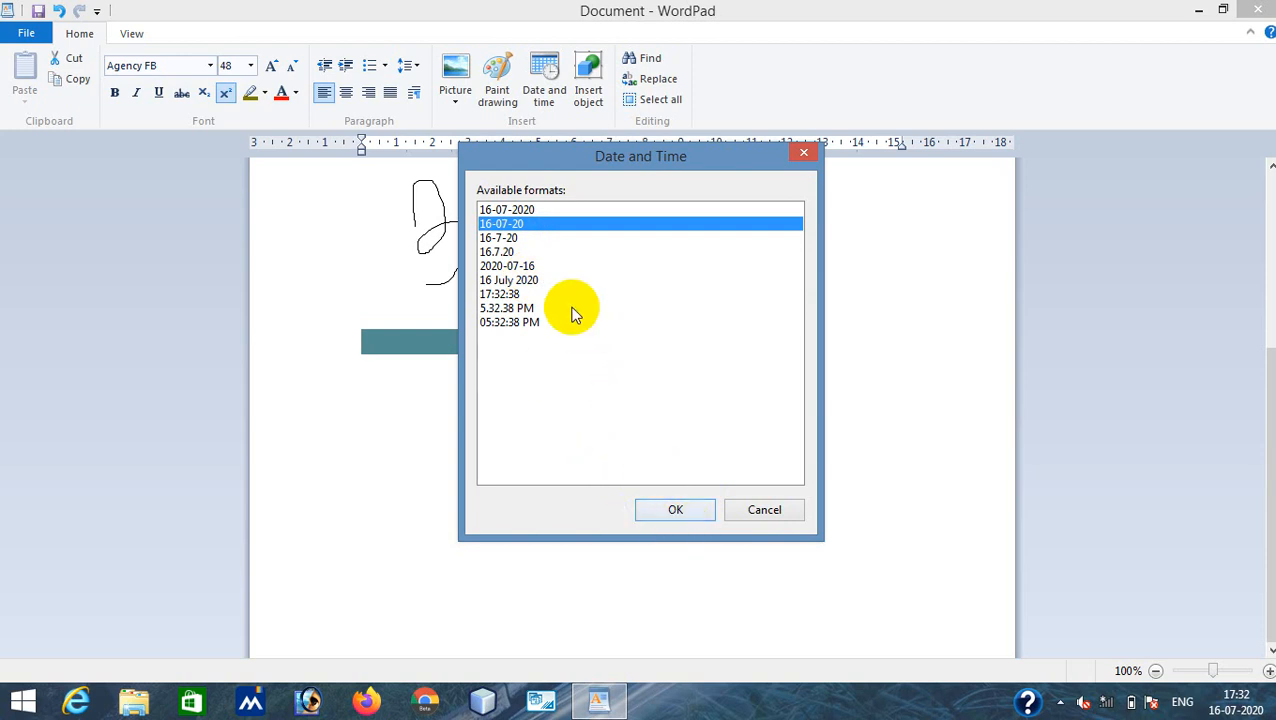
left_click(518, 309)
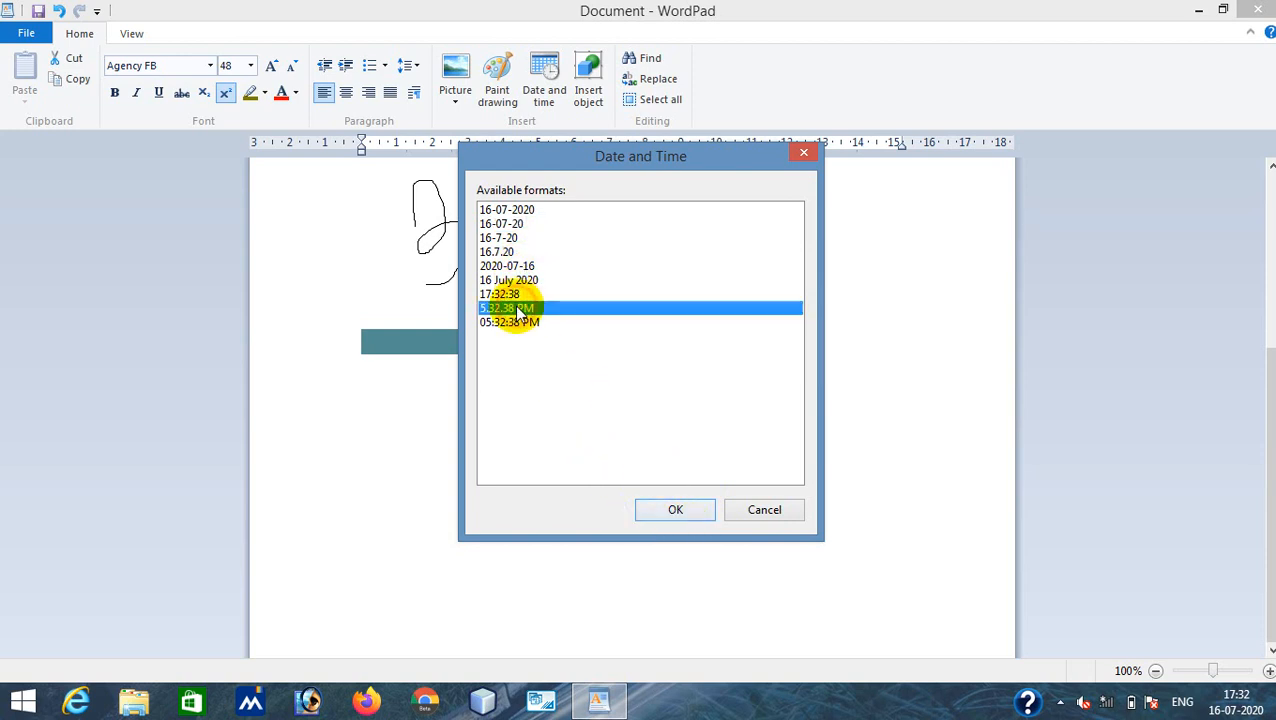
left_click(674, 510)
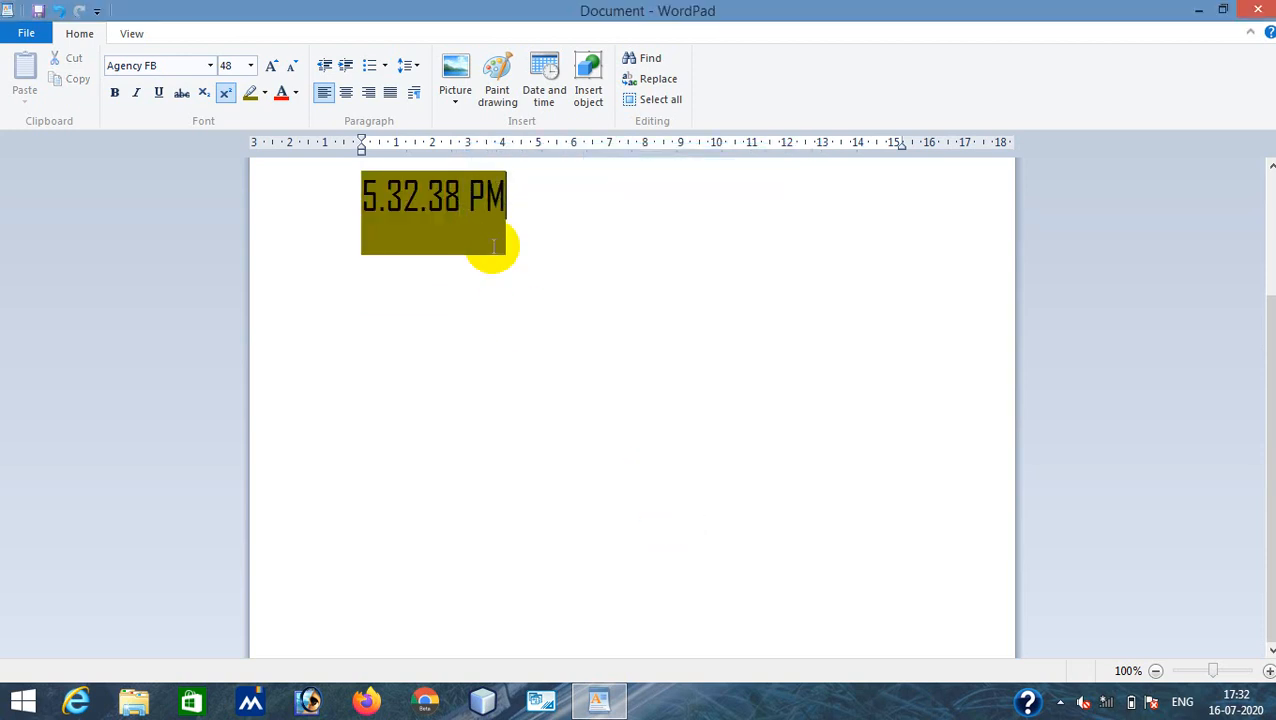
scroll(541, 271, "up", 5)
scroll(490, 461, "down", 3)
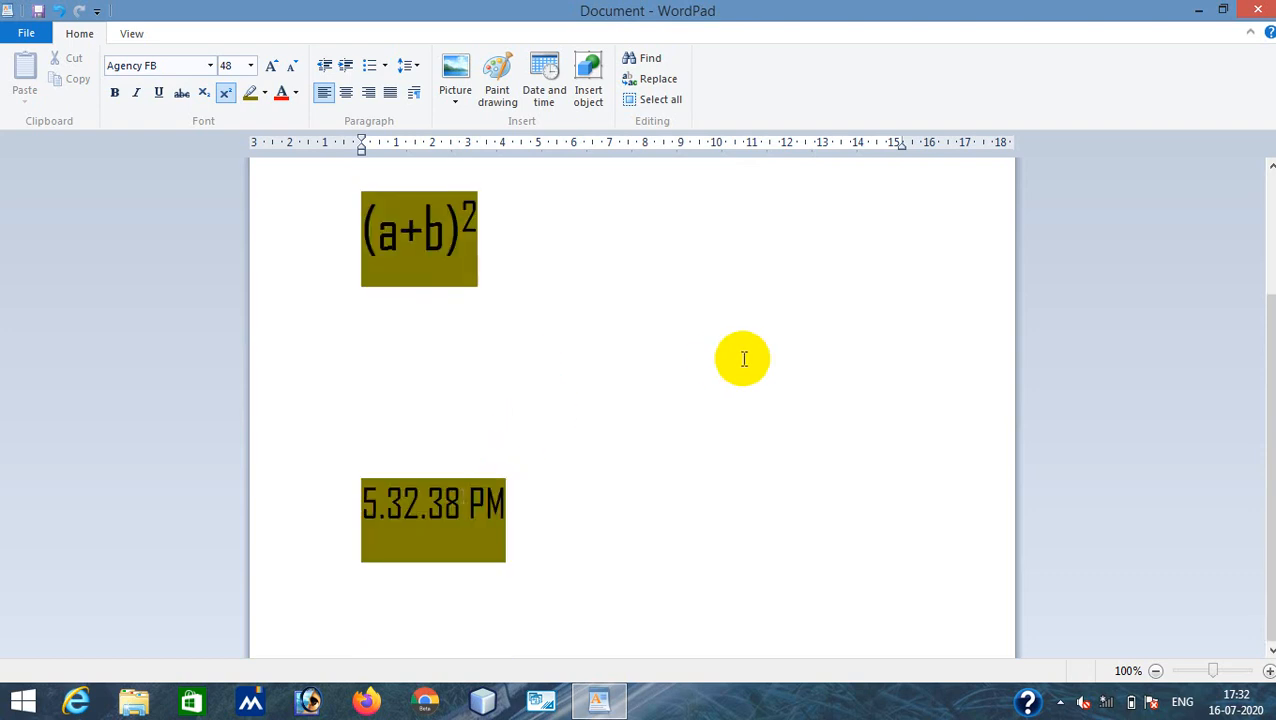
Step: Browse the available object types and insert a new blank Microsoft PowerPoint Slide object after the time, returning to the document
left_click(590, 94)
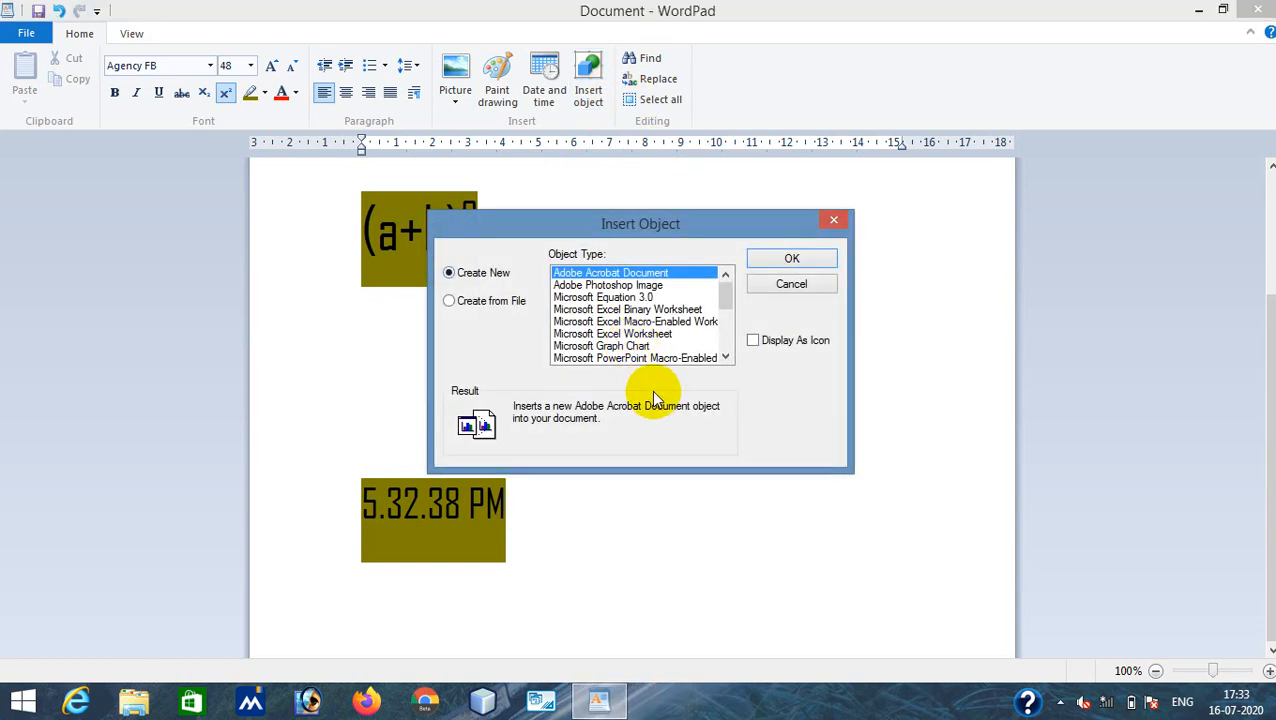
scroll(645, 291, "down", 4)
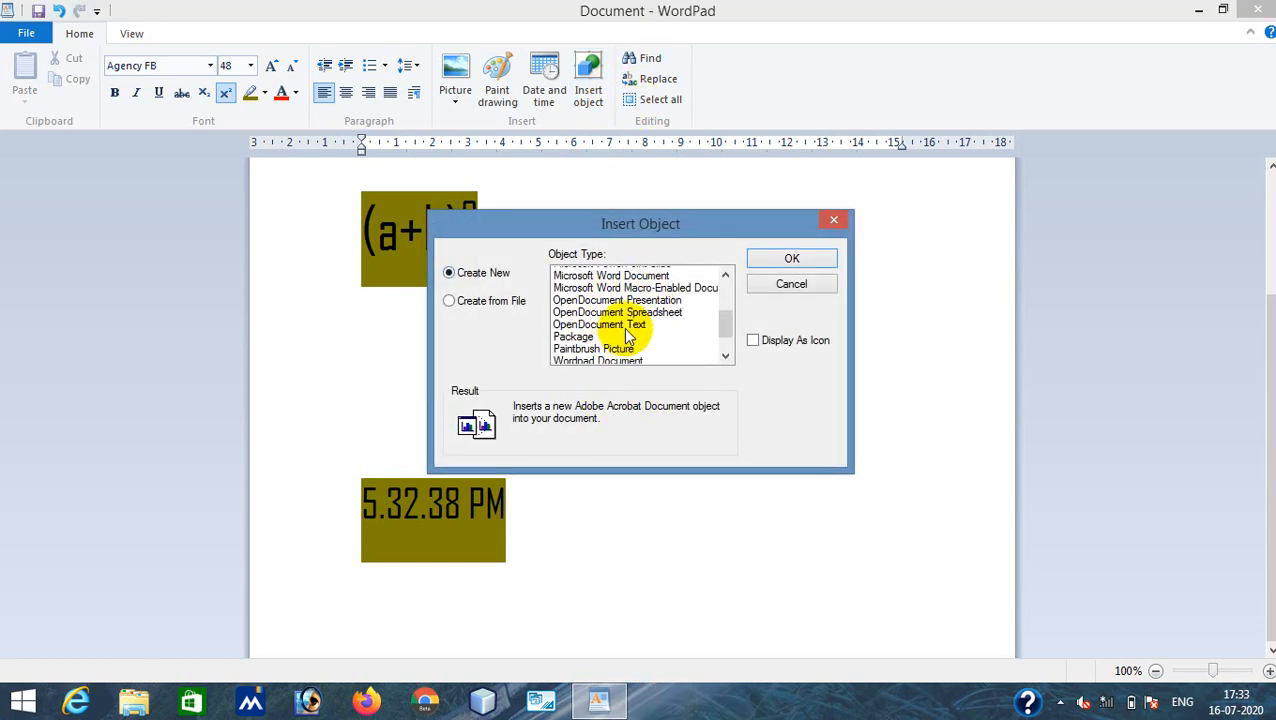
scroll(628, 335, "up", 2)
scroll(625, 292, "up", 2)
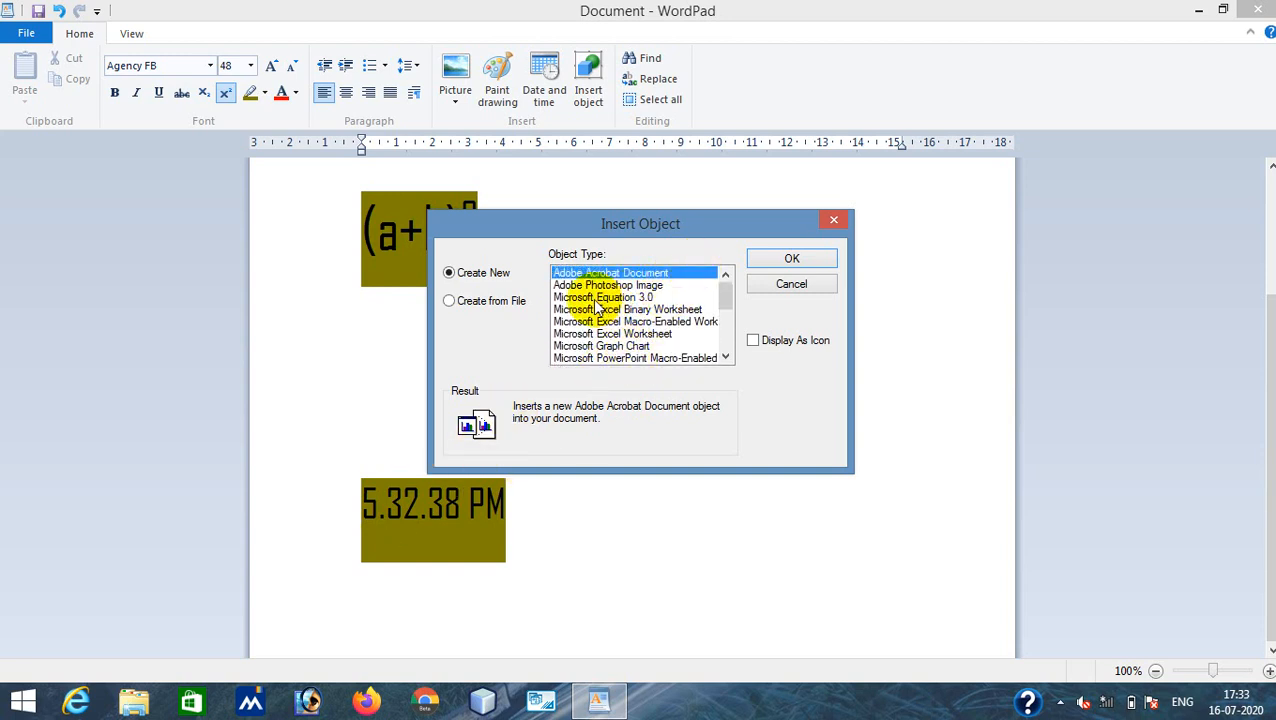
scroll(605, 300, "down", 4)
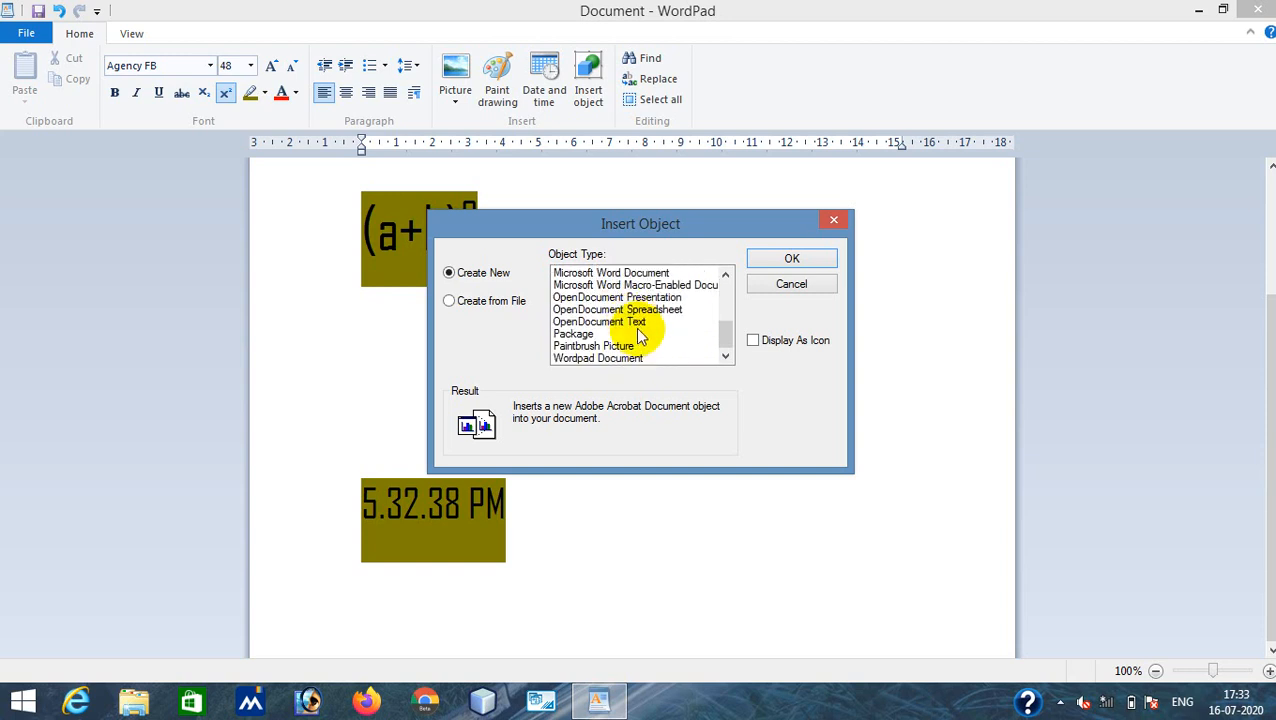
scroll(590, 342, "up", 2)
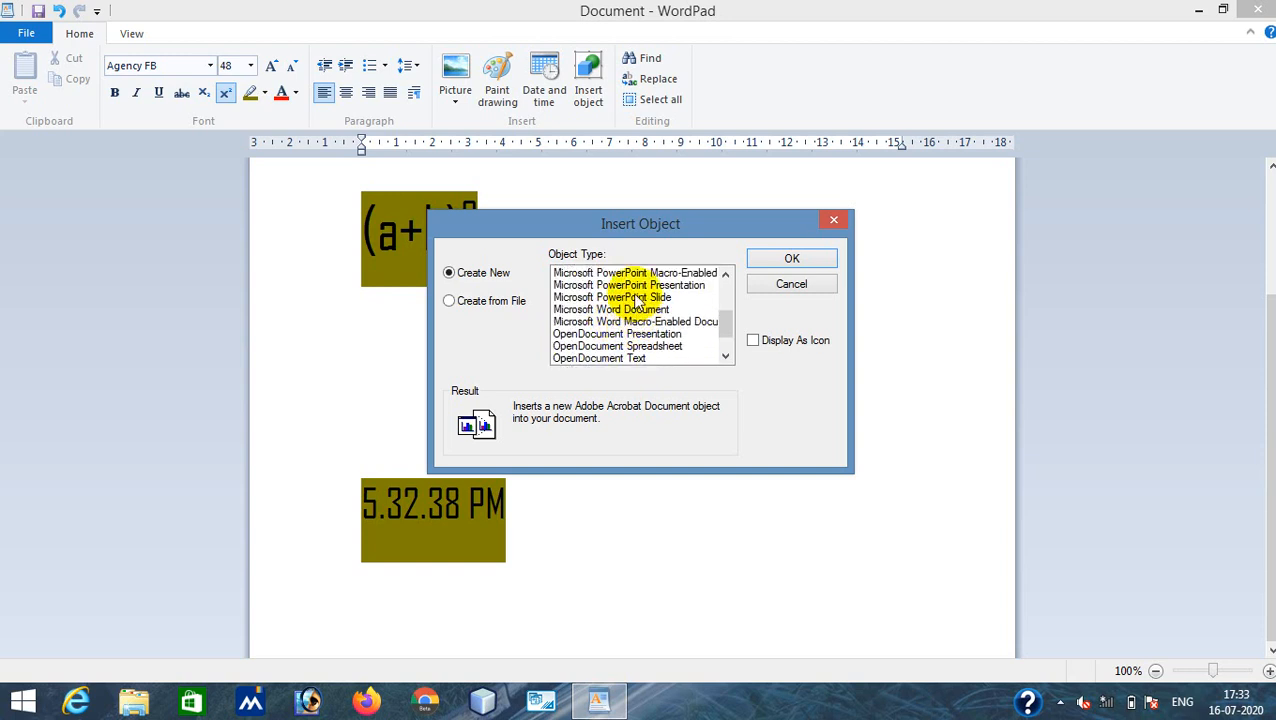
left_click(634, 299)
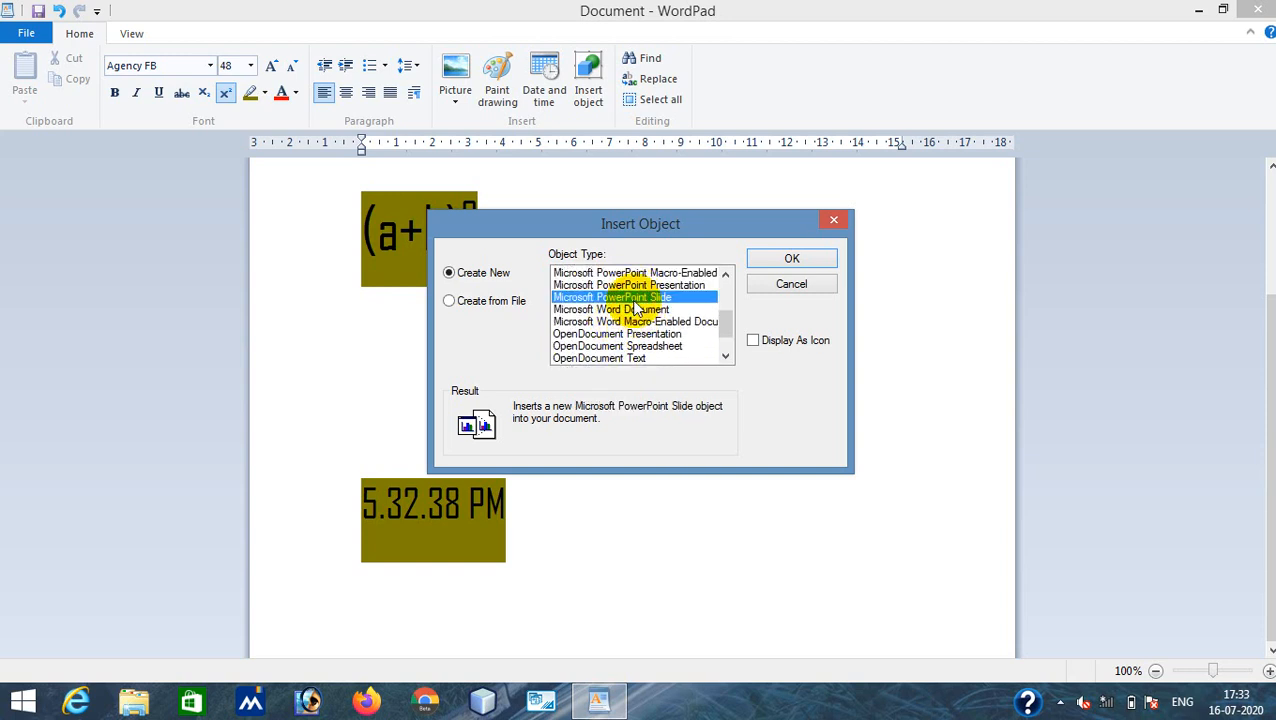
left_click(772, 259)
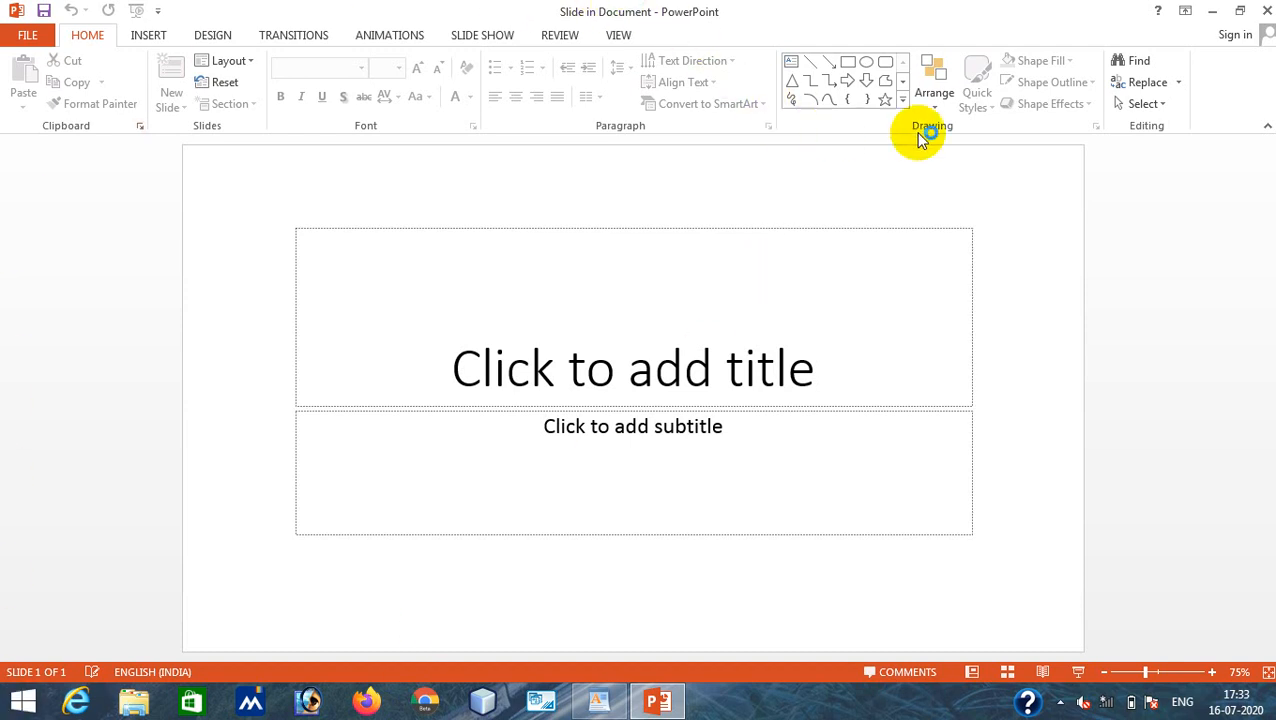
left_click(1266, 11)
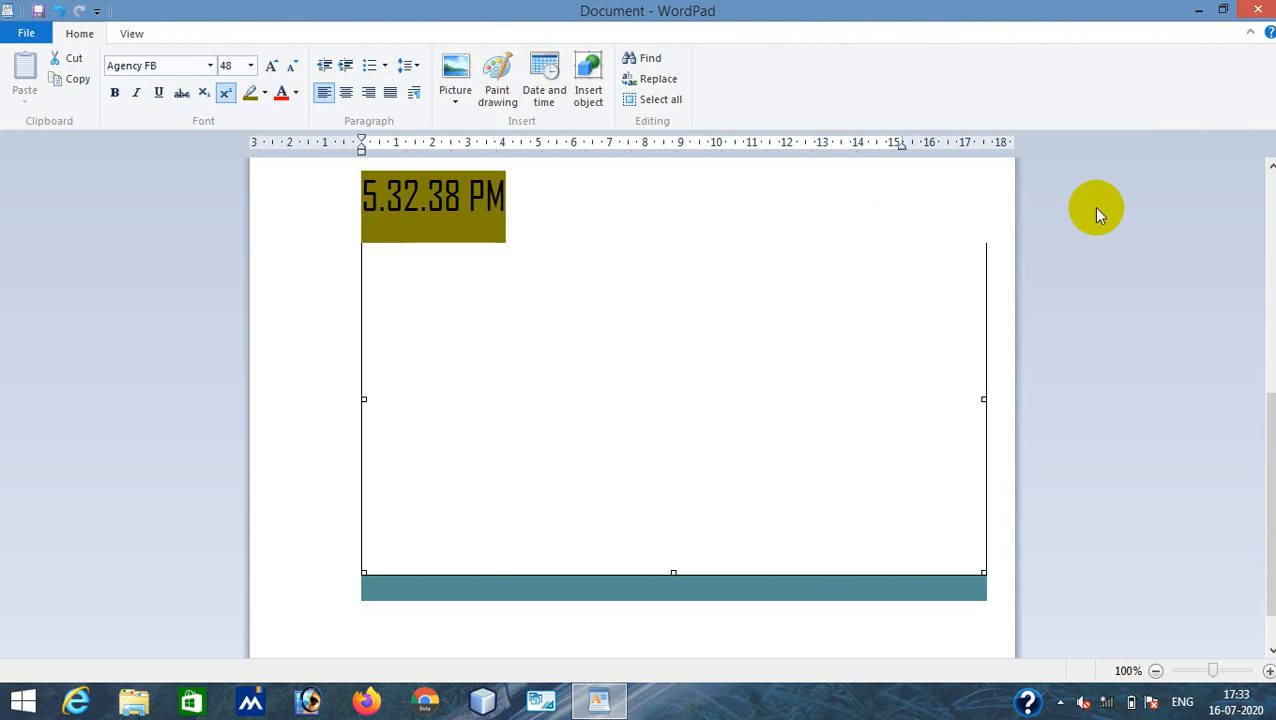
Step: Examine the options for finding and replacing text, closing both dialogs without searching
left_click(648, 61)
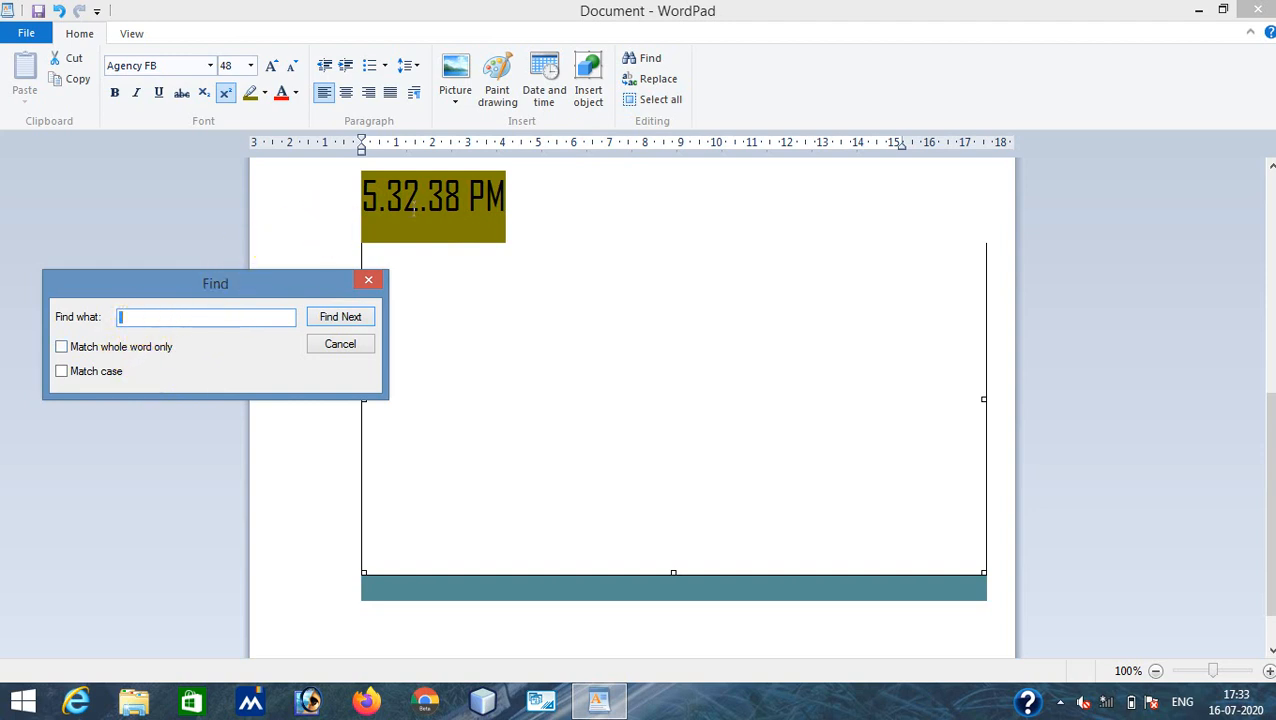
left_click(367, 283)
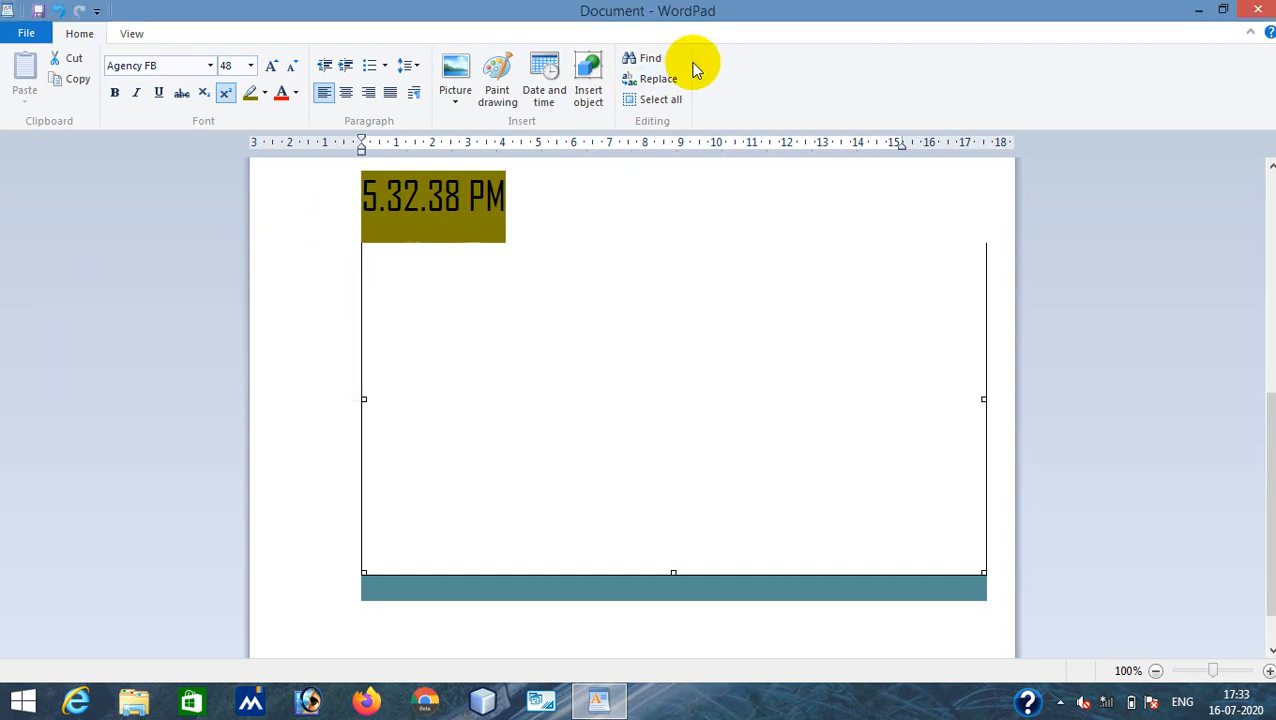
left_click(652, 80)
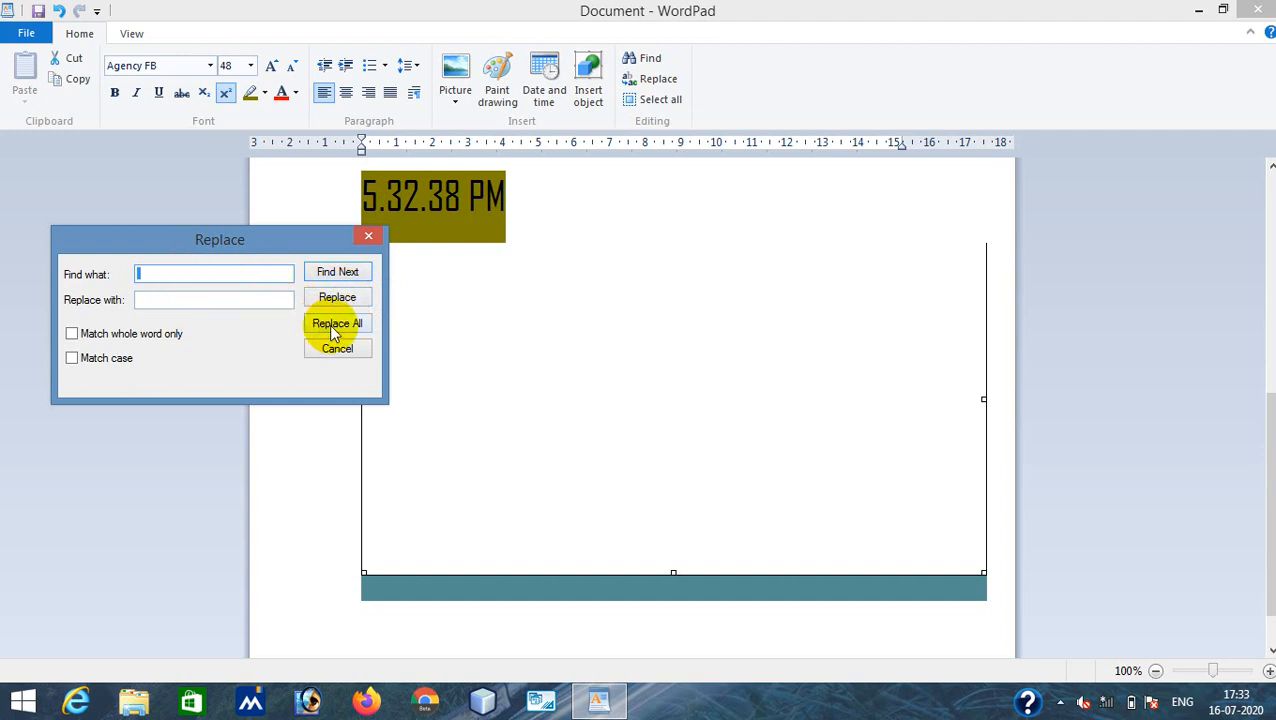
left_click(366, 235)
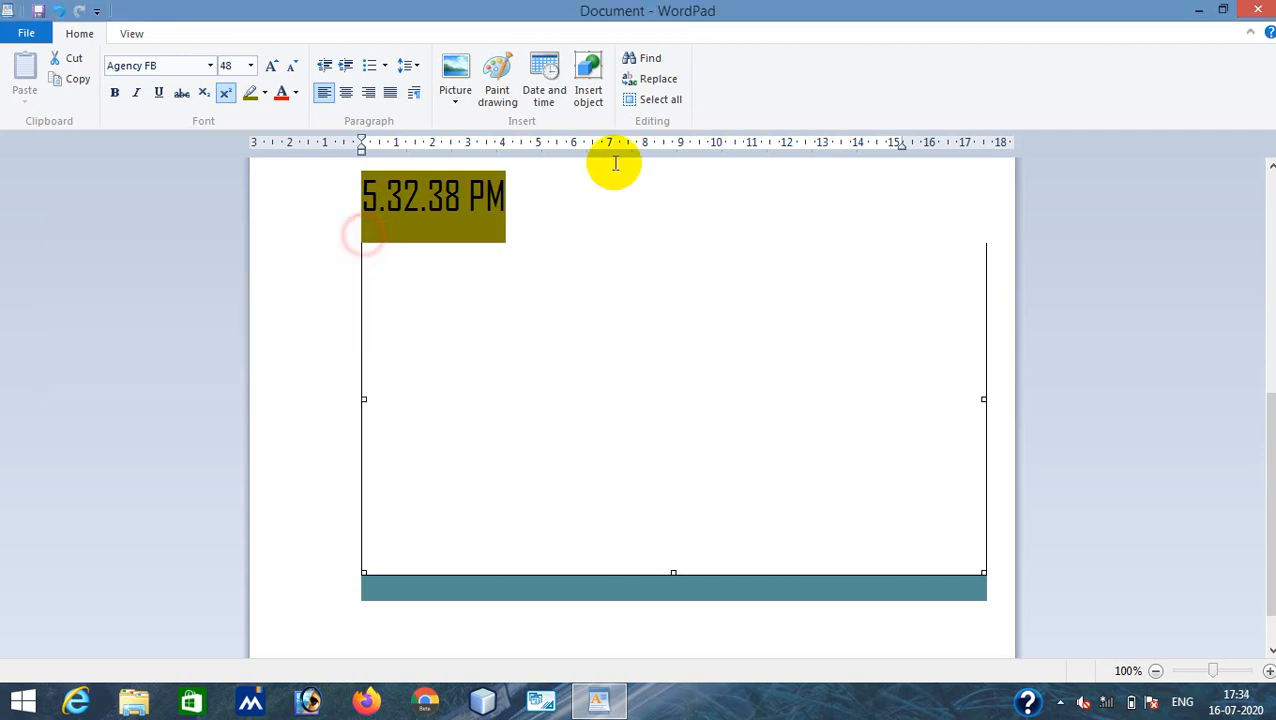
Step: Select the entire contents of the document and bring up the zoom, show or hide, and settings commands
left_click(660, 100)
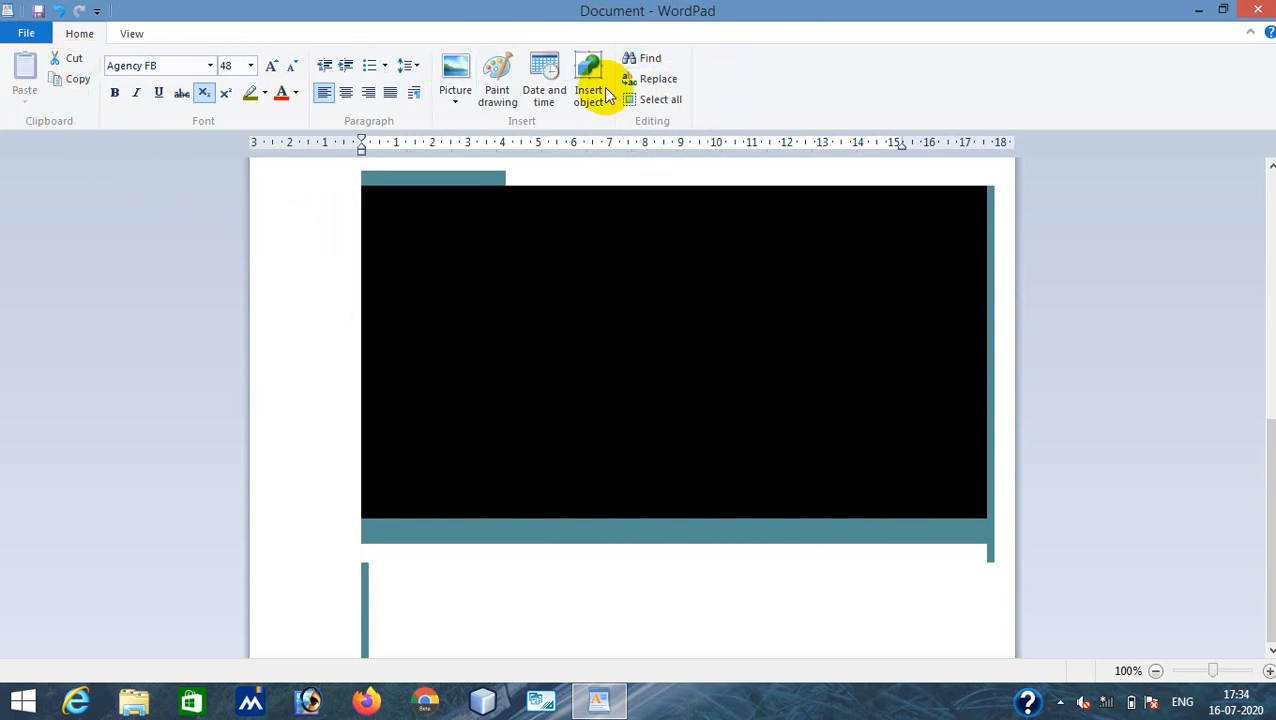
left_click(202, 99)
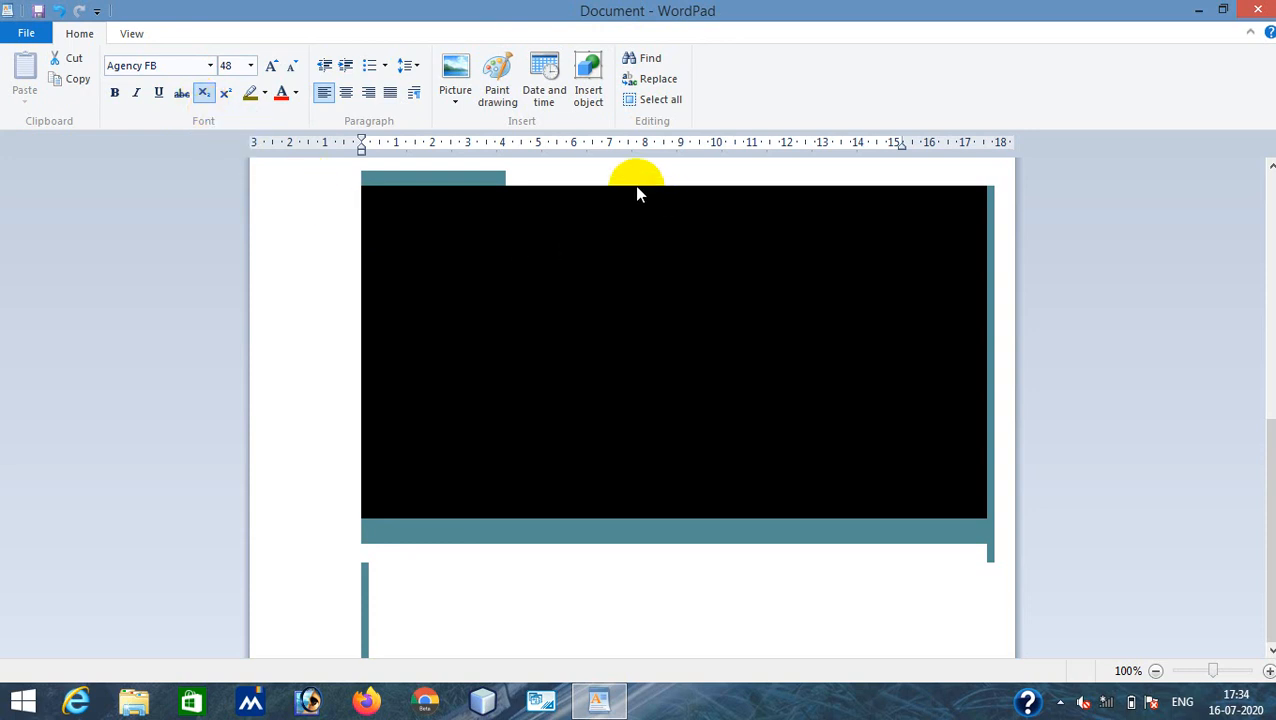
left_click(116, 34)
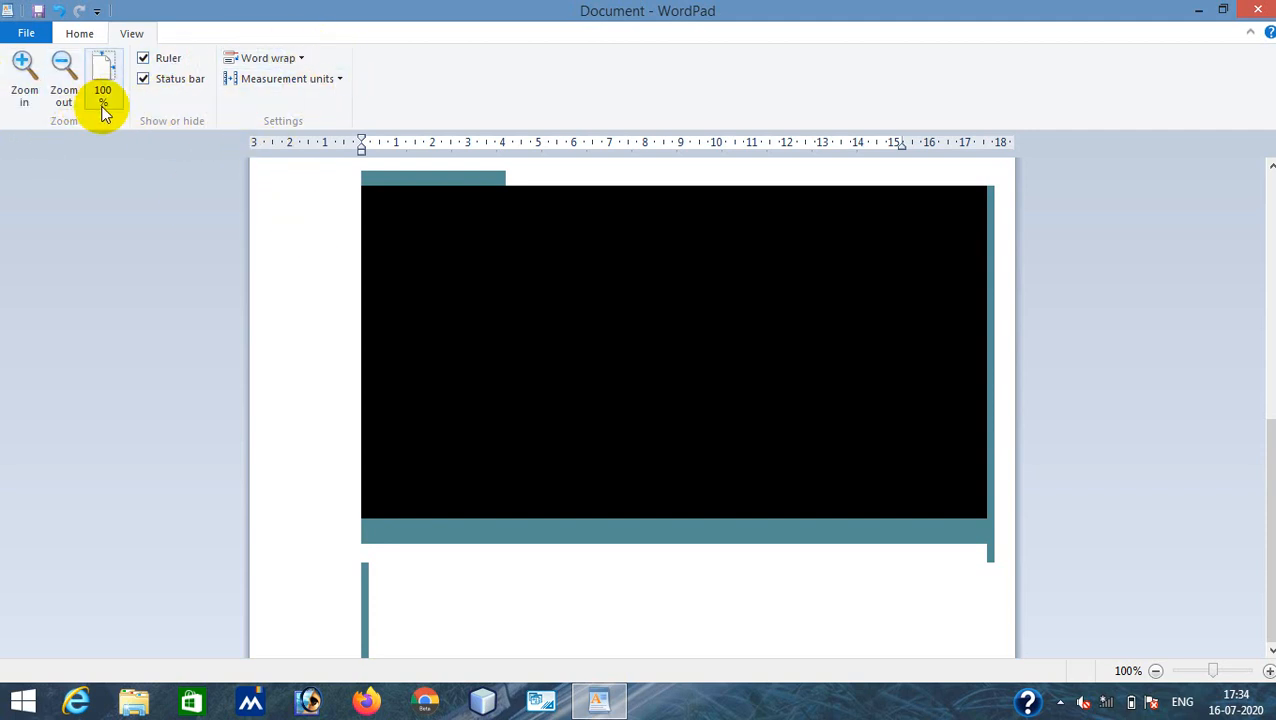
Step: Zoom the document in to 130% and out to 90%, and return it to 100%
left_click(22, 85)
left_click(22, 85)
left_click(22, 85)
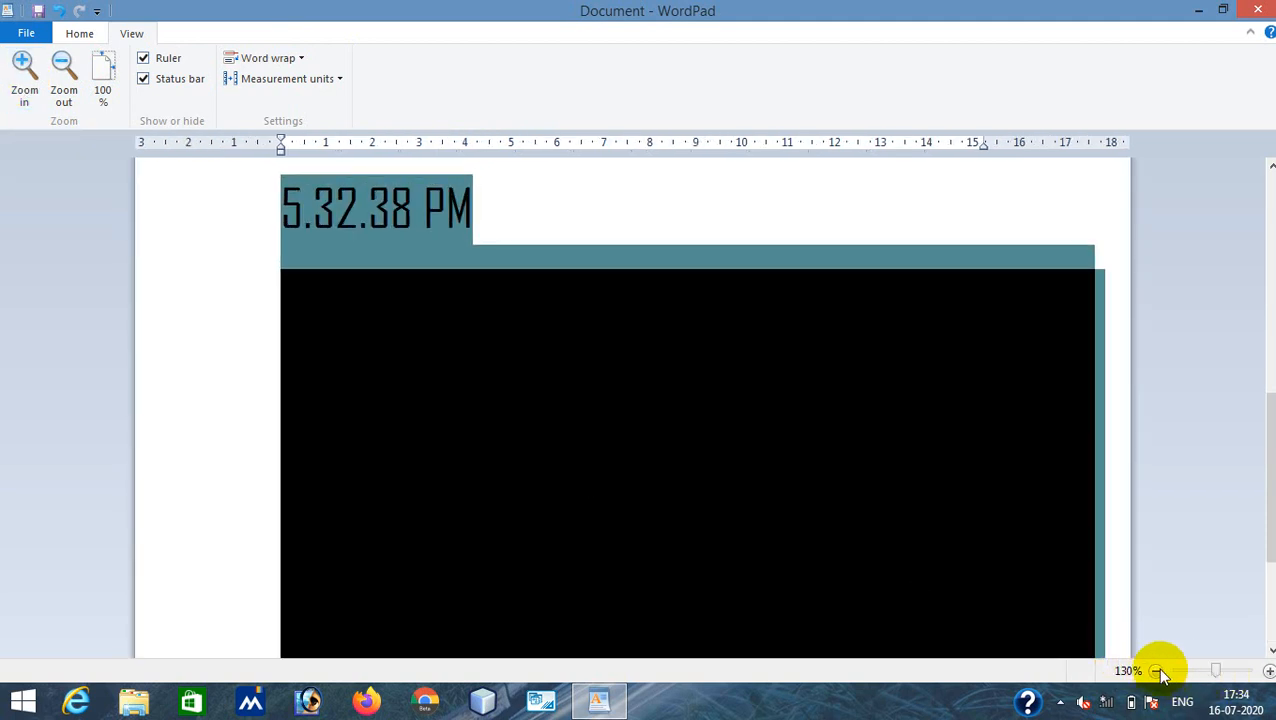
left_click(60, 80)
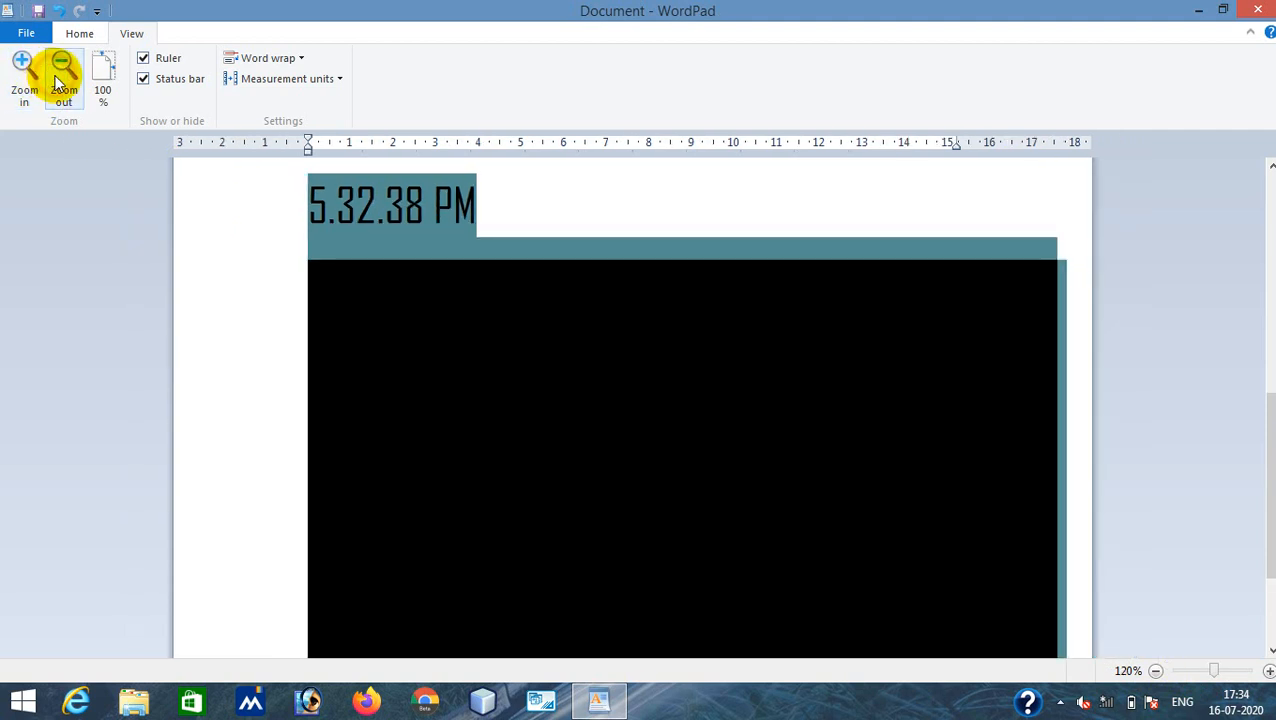
left_click(60, 80)
left_click(60, 80)
left_click(60, 80)
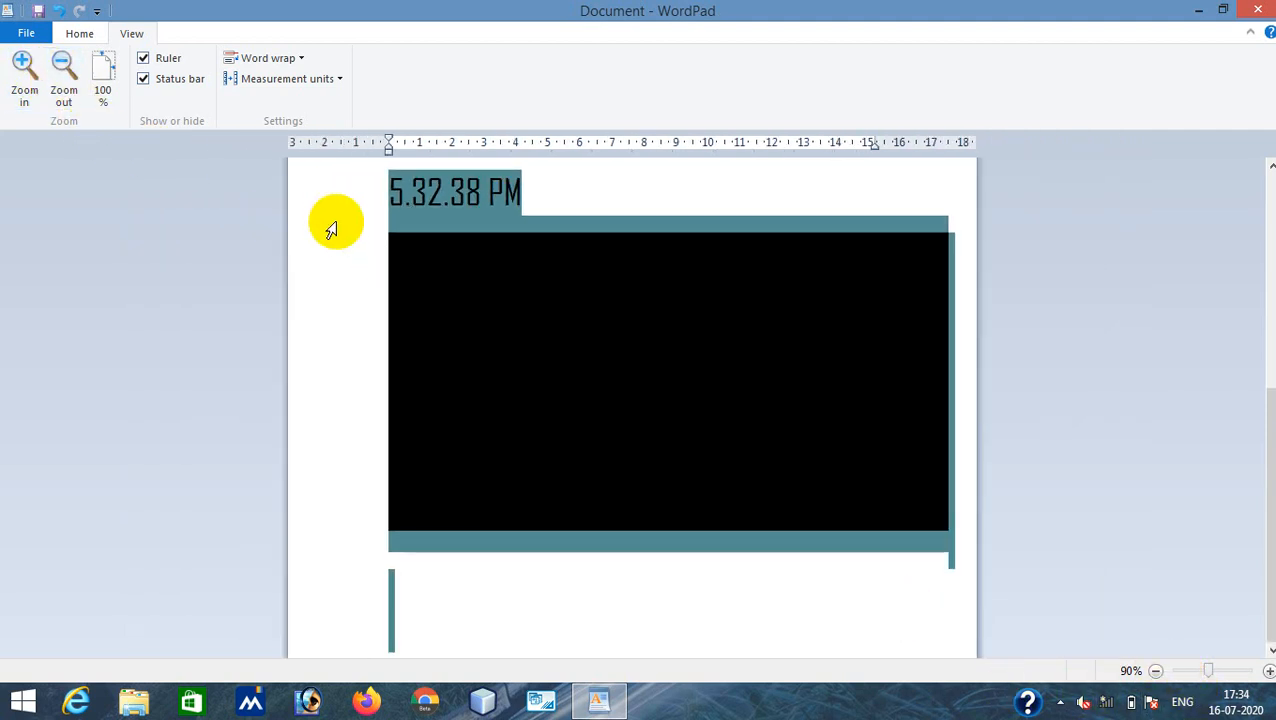
left_click(108, 76)
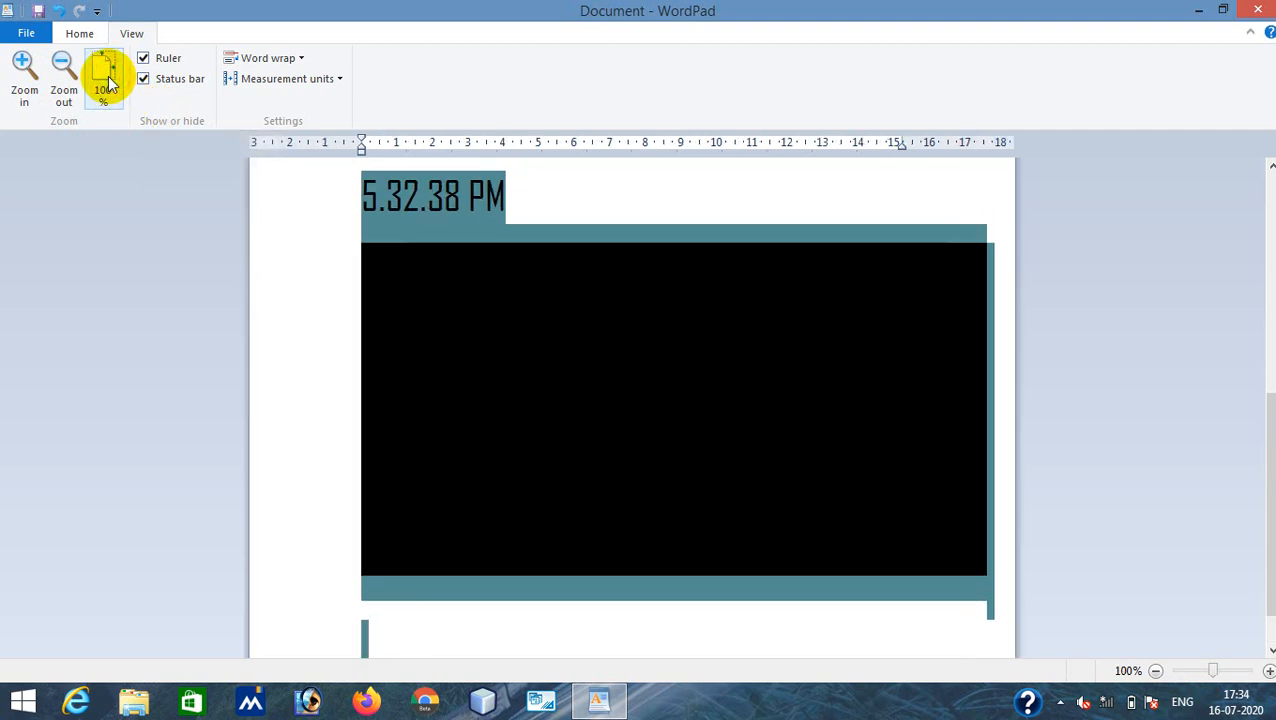
Step: Hide and show the ruler again, and do the same with the status bar
left_click(143, 60)
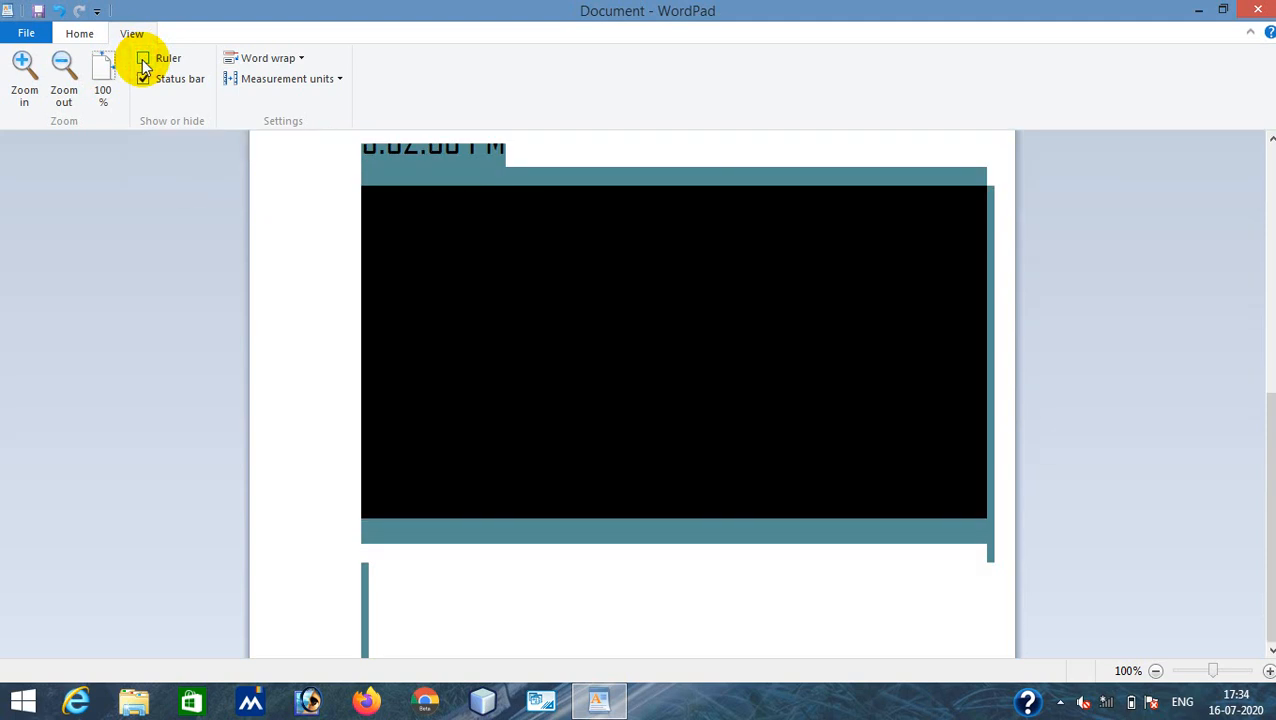
left_click(143, 60)
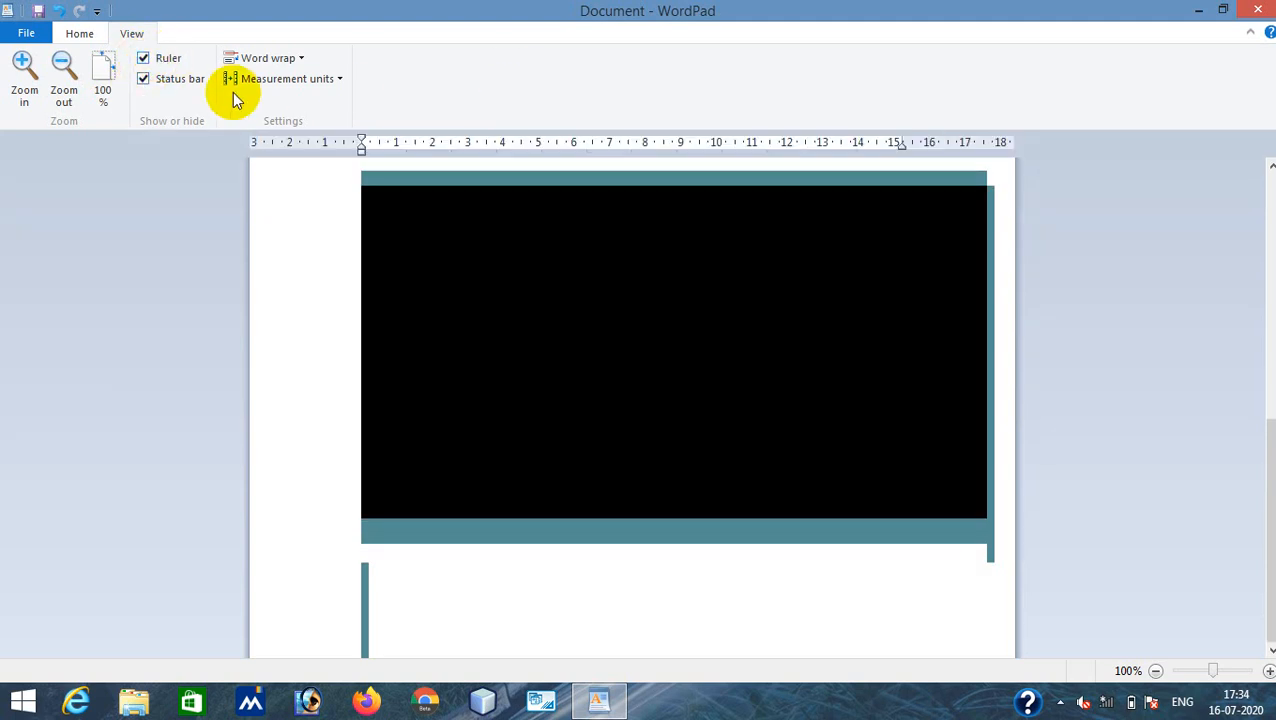
left_click(144, 78)
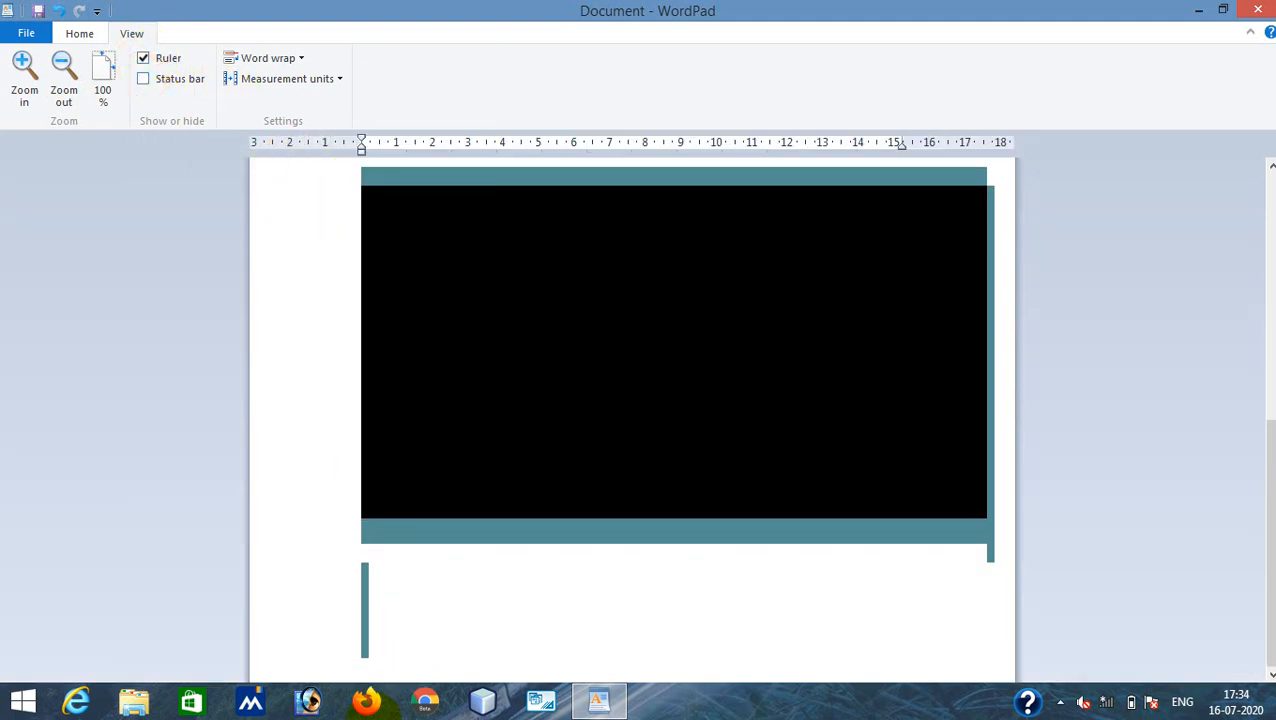
left_click(143, 79)
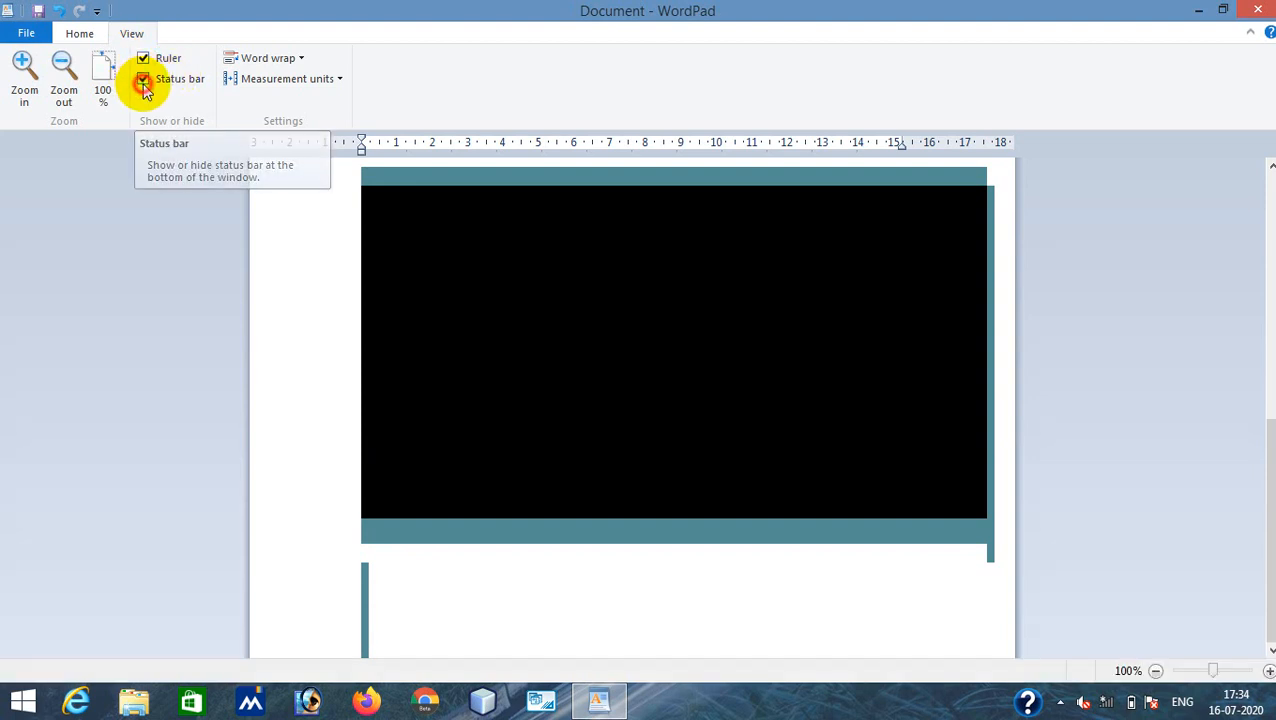
Step: Bring up the word wrap choices for the document
left_click(272, 60)
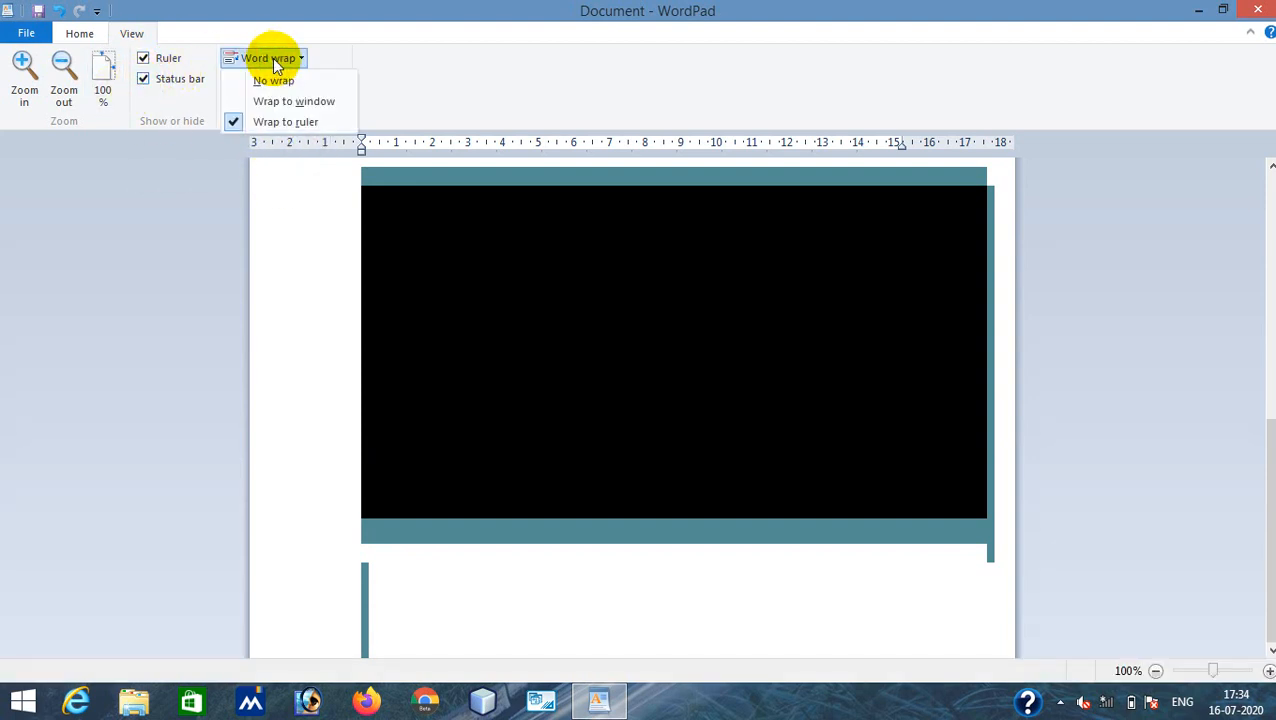